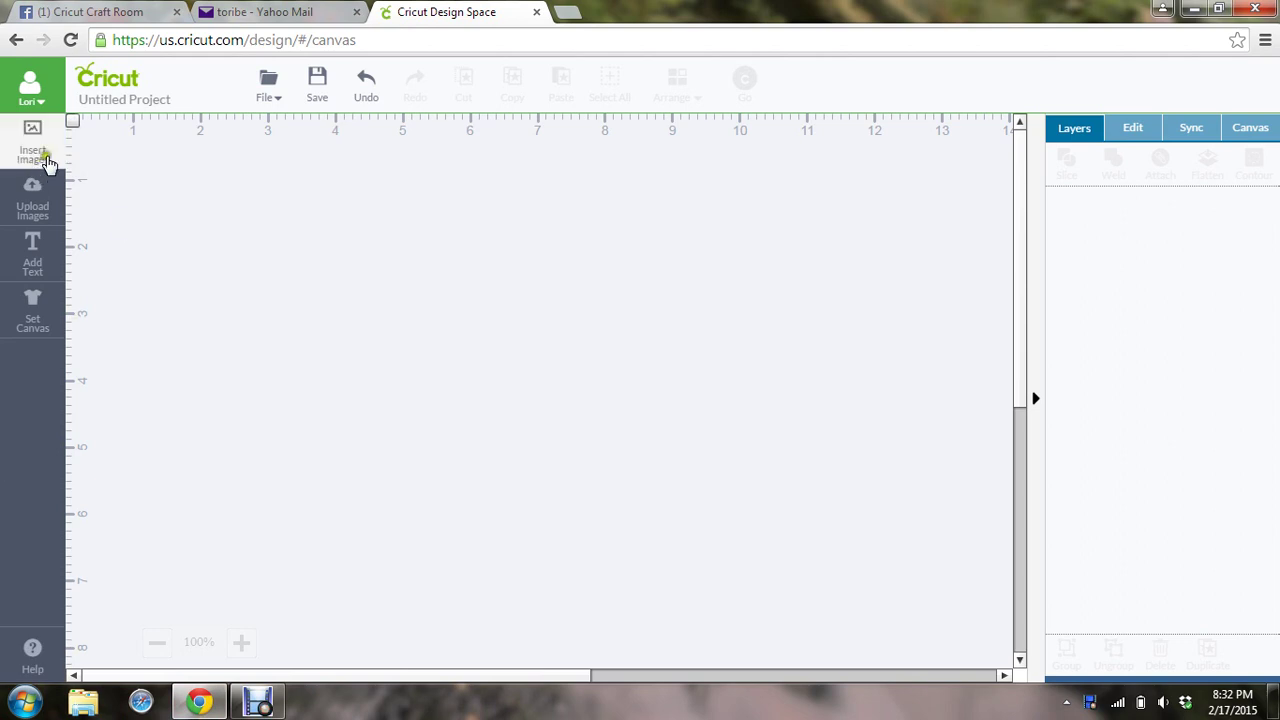
# Add a text object containing the letter W and set its font to Base Camp
pyautogui.click(38, 262)
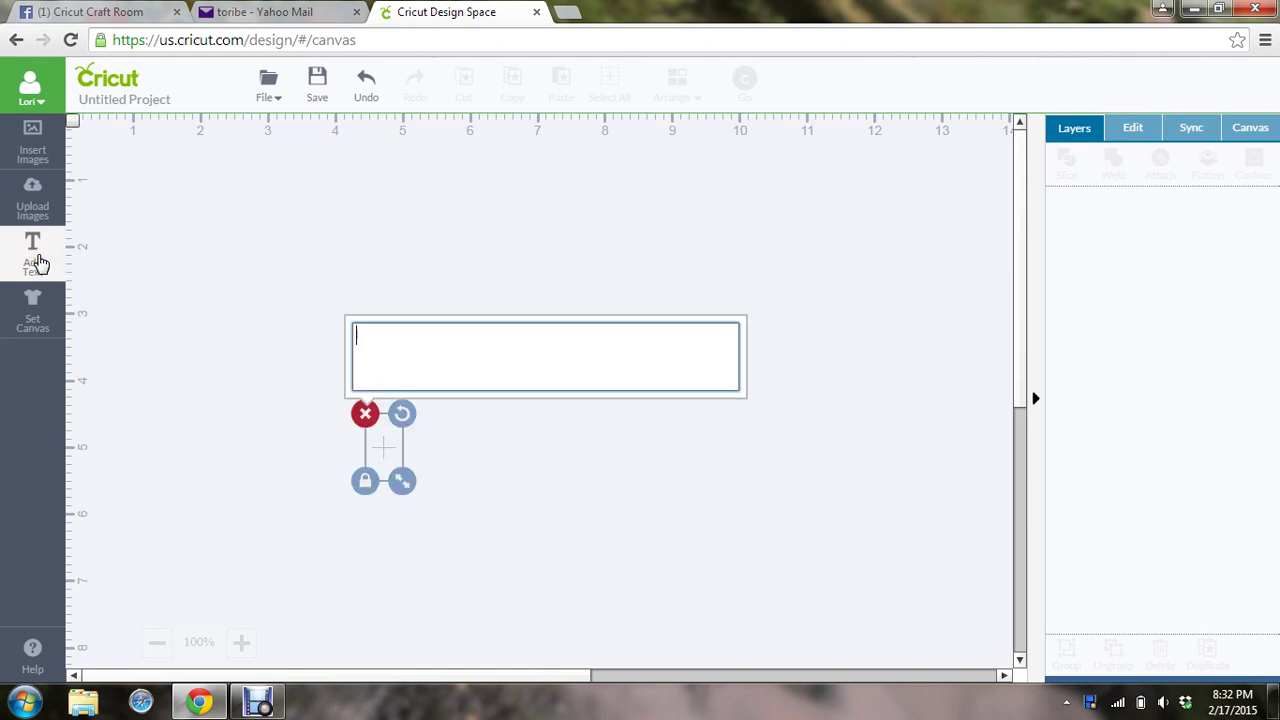
pyautogui.click(413, 245)
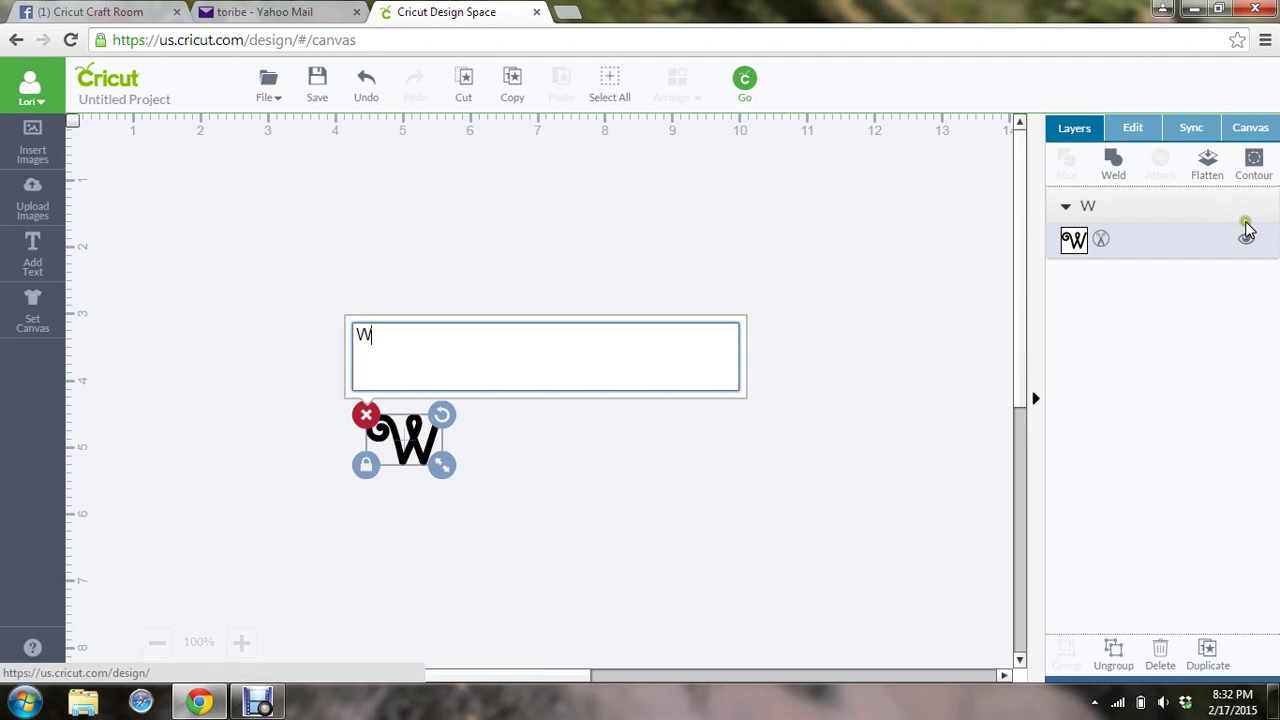
pyautogui.click(1136, 128)
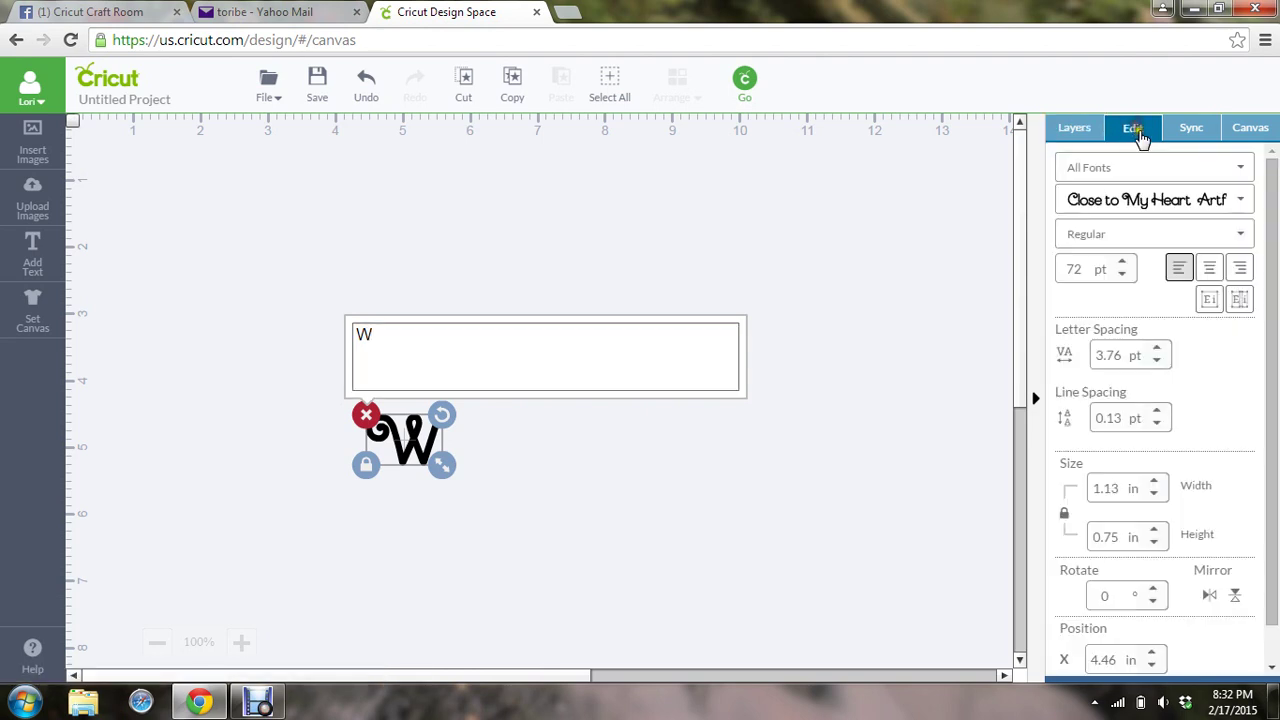
pyautogui.click(1242, 204)
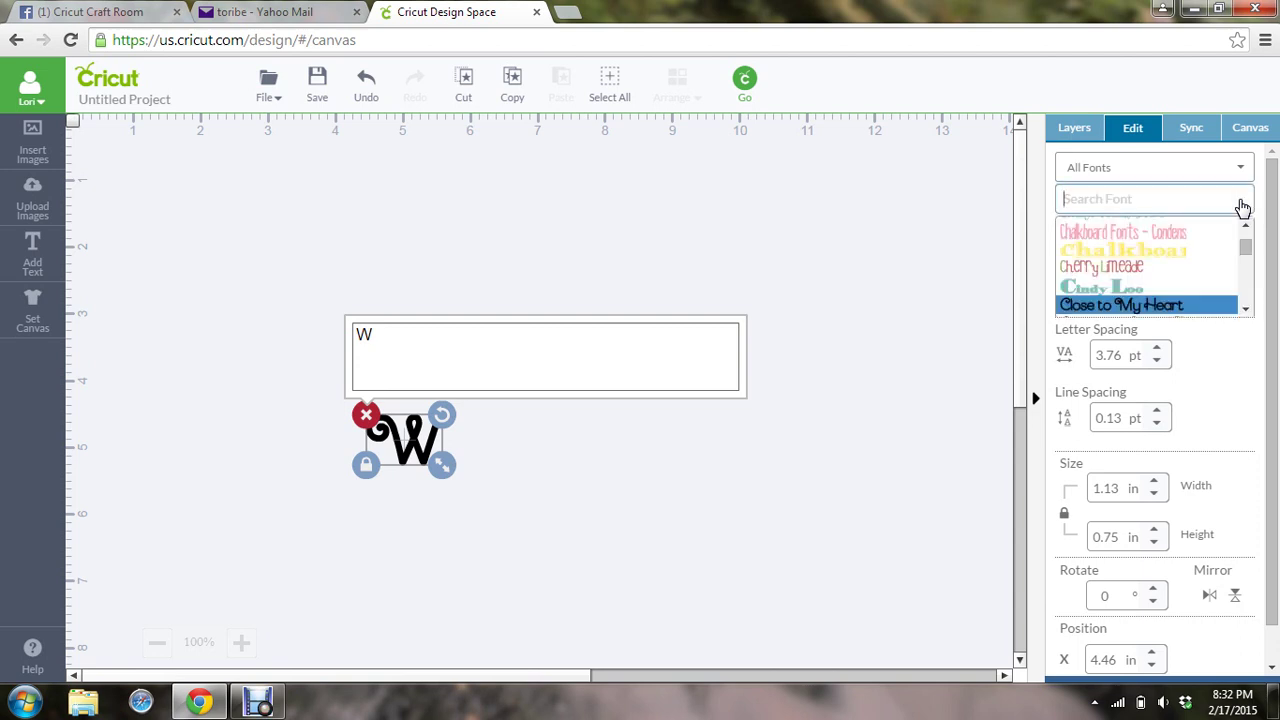
pyautogui.scroll(4, 1245, 245)
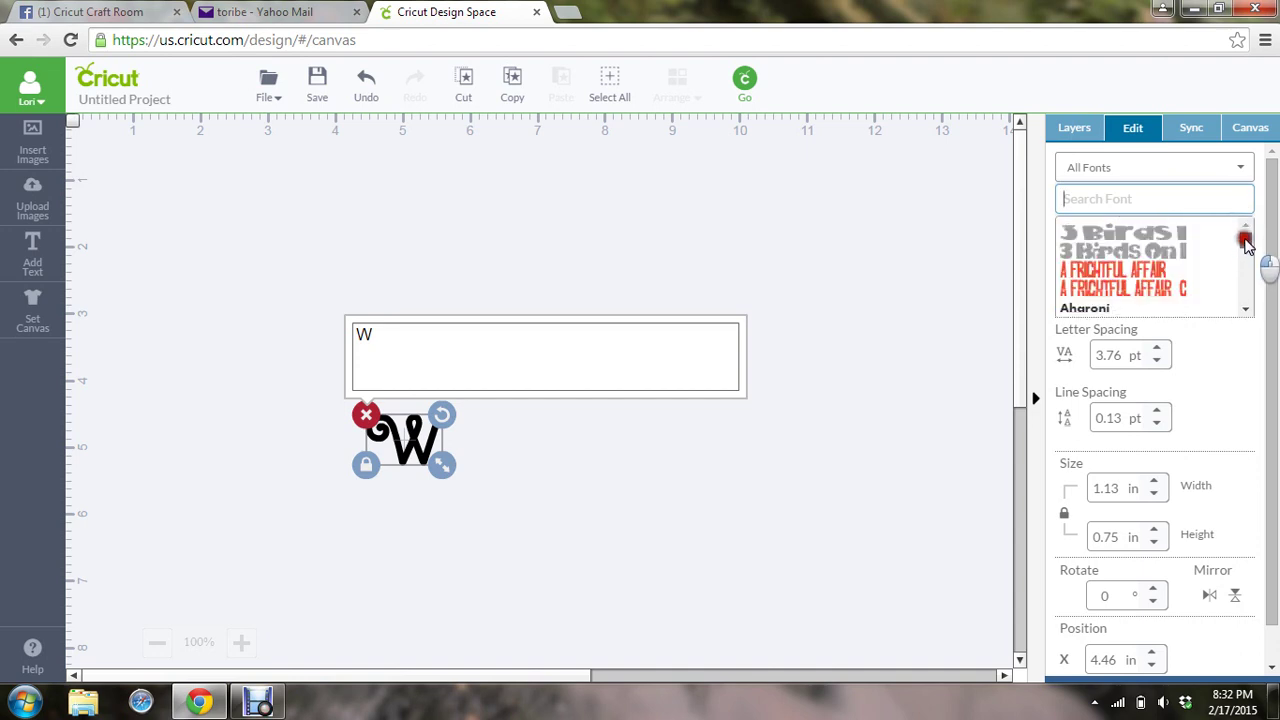
pyautogui.moveTo(1245, 242); pyautogui.dragTo(1245, 250)
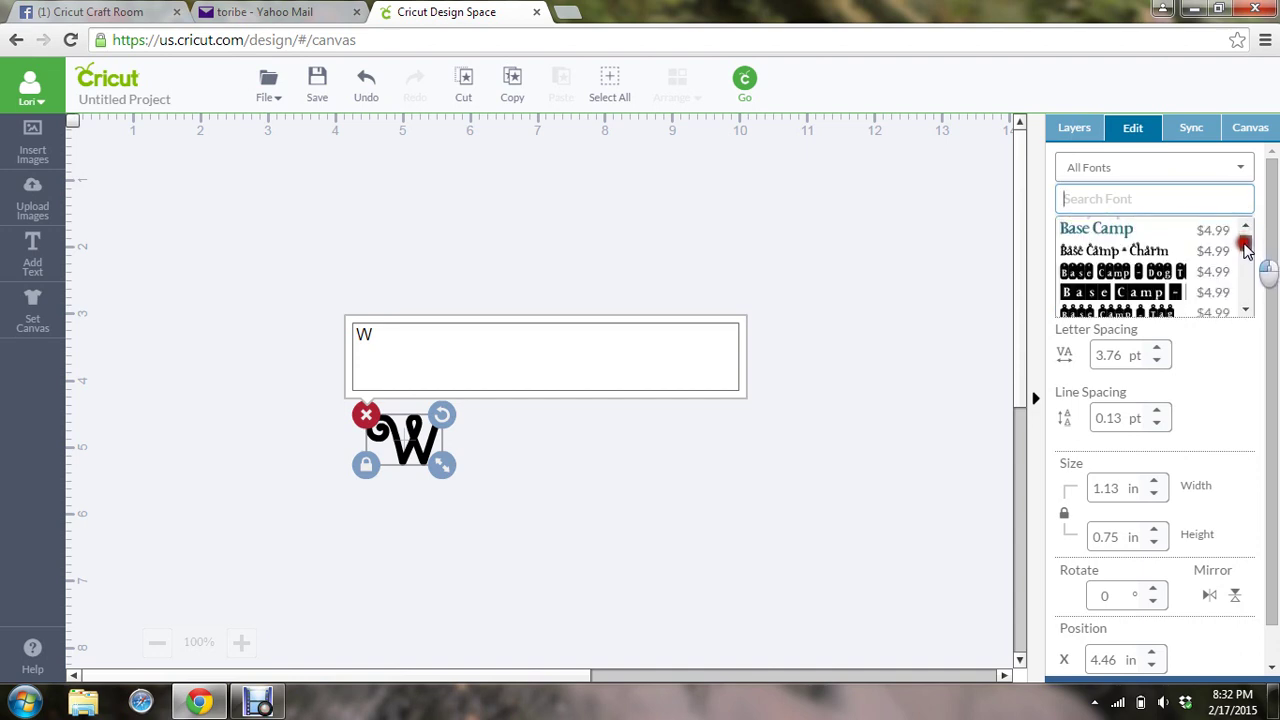
pyautogui.click(1118, 232)
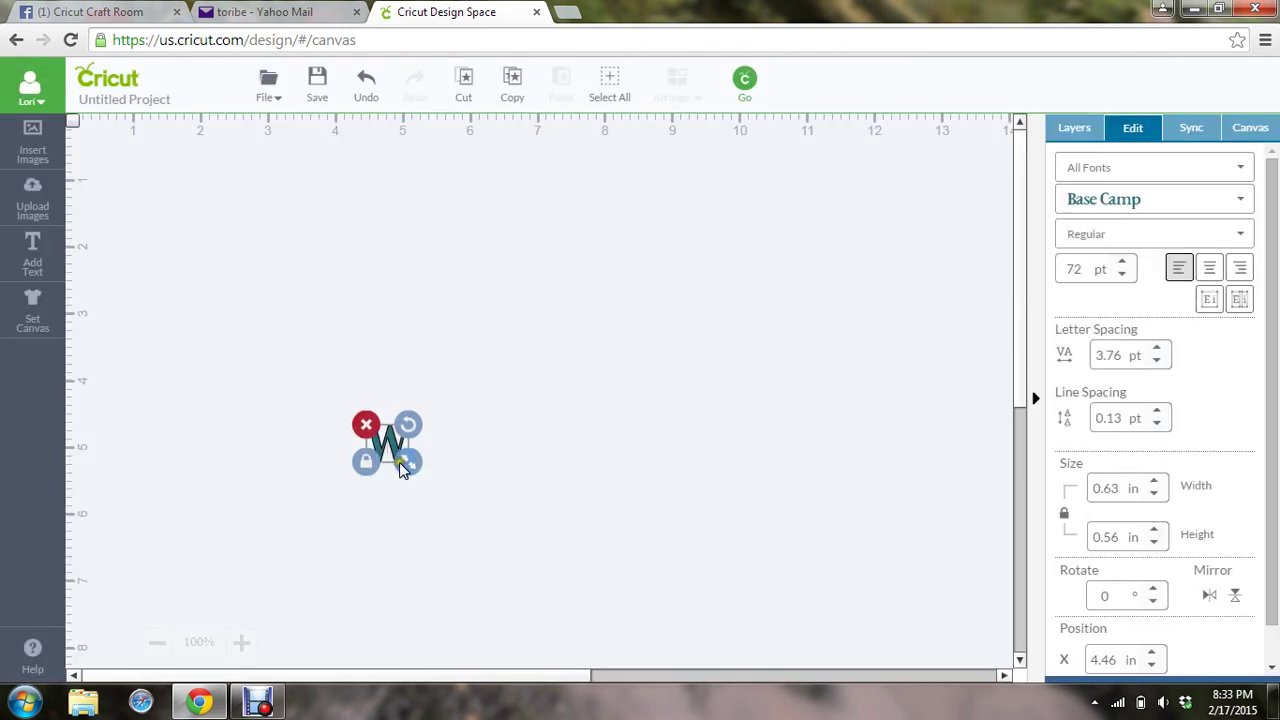
# Move the W up near the canvas's upper edge and set its width to 8 in with the proportions unlocked
pyautogui.moveTo(388, 442); pyautogui.dragTo(363, 197)
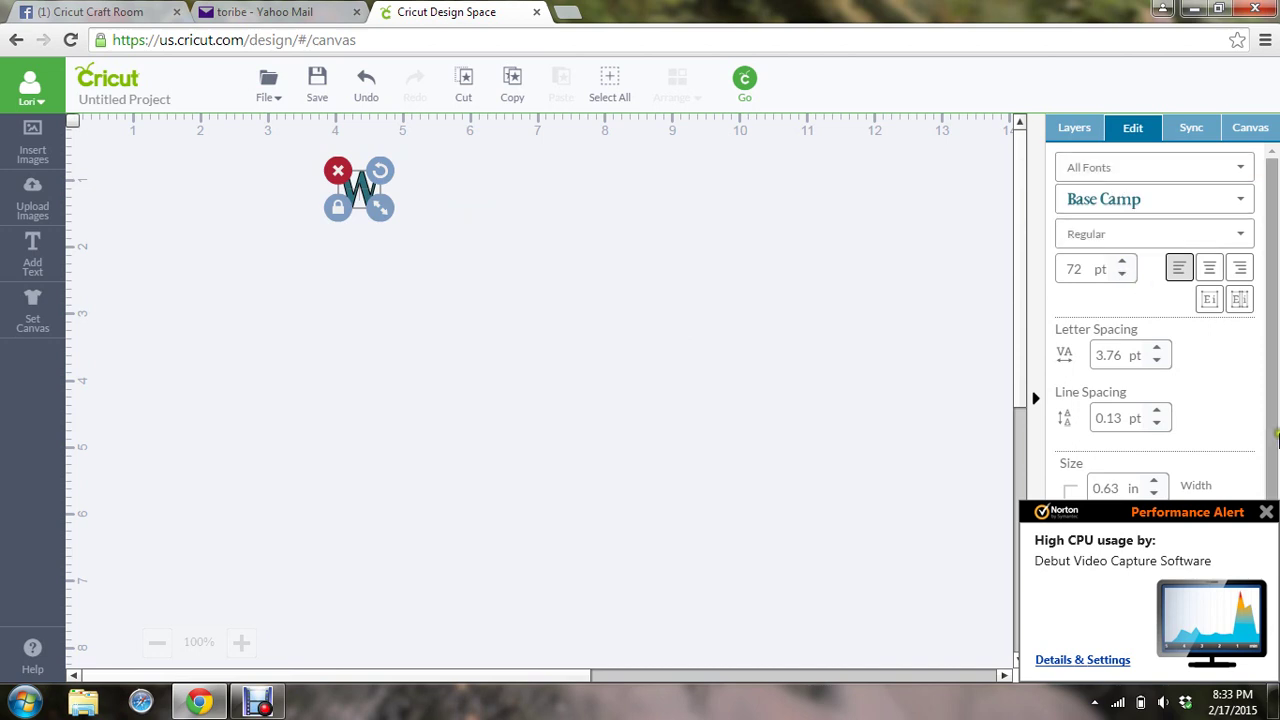
pyautogui.click(1266, 511)
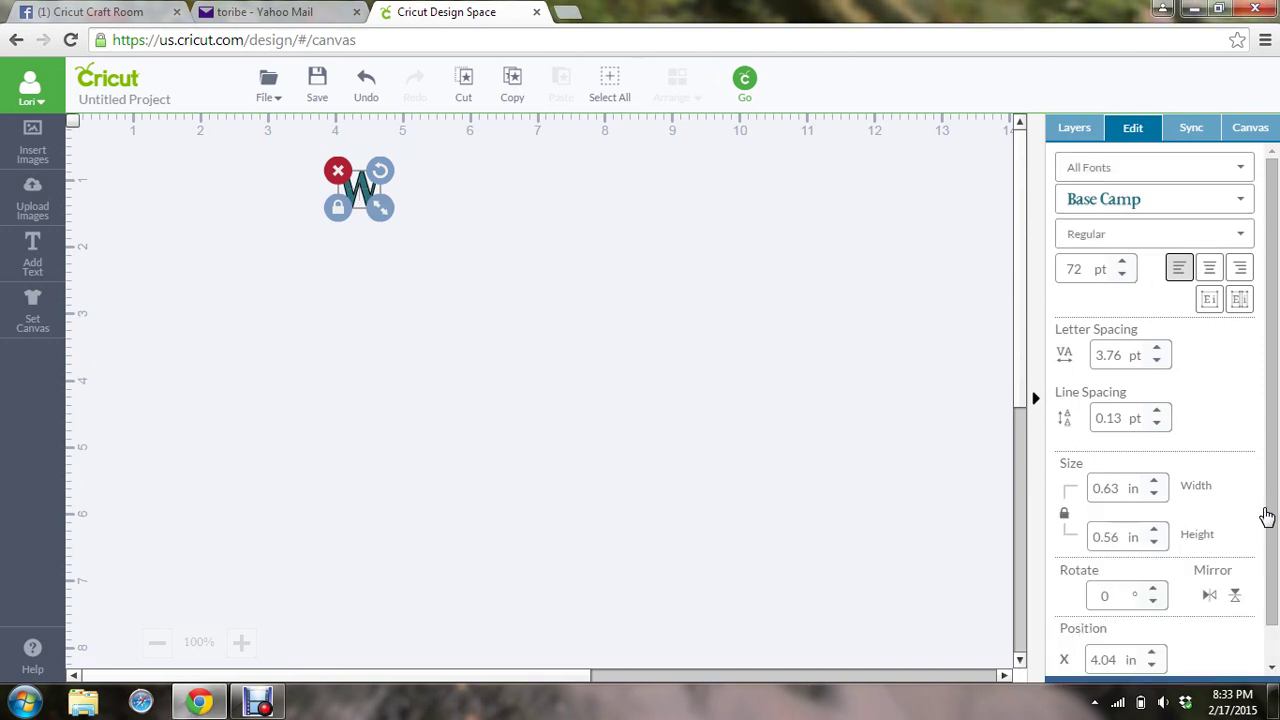
pyautogui.click(1124, 481)
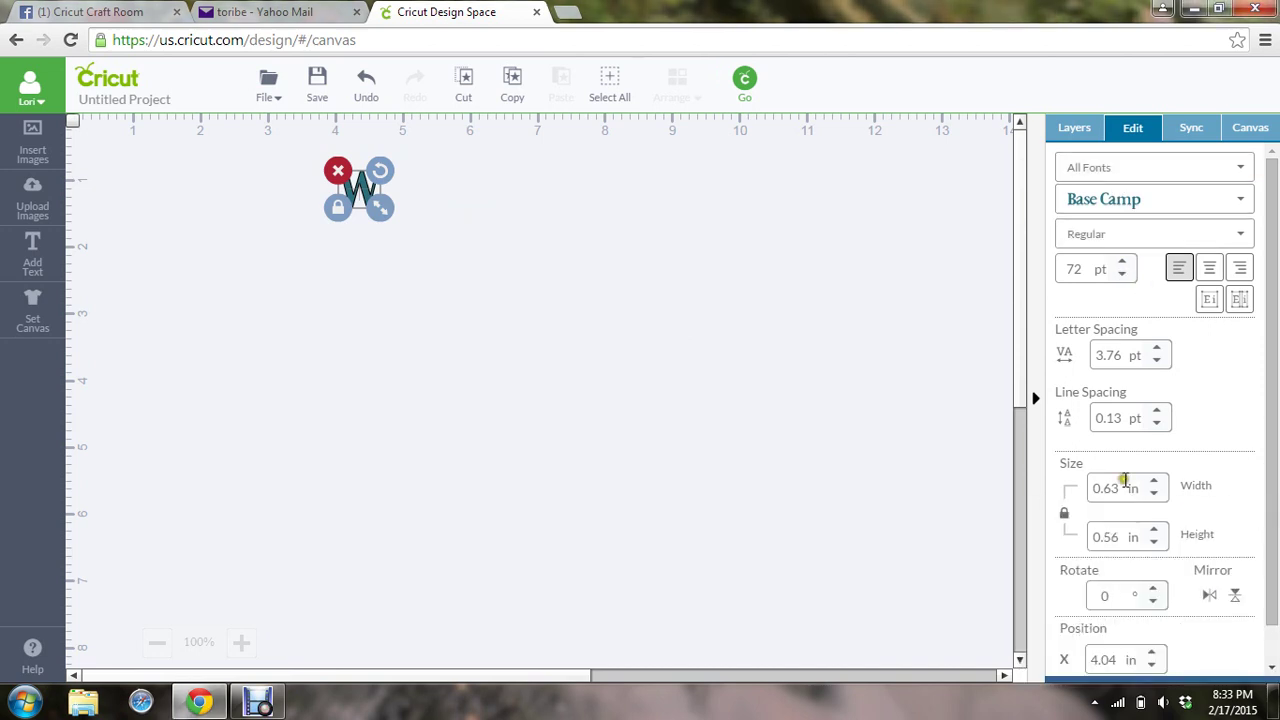
pyautogui.click(1062, 513)
pyautogui.click(337, 207)
pyautogui.click(1064, 516)
pyautogui.moveTo(1122, 487); pyautogui.dragTo(1069, 490)
pyautogui.write('8')
pyautogui.press('Tab')
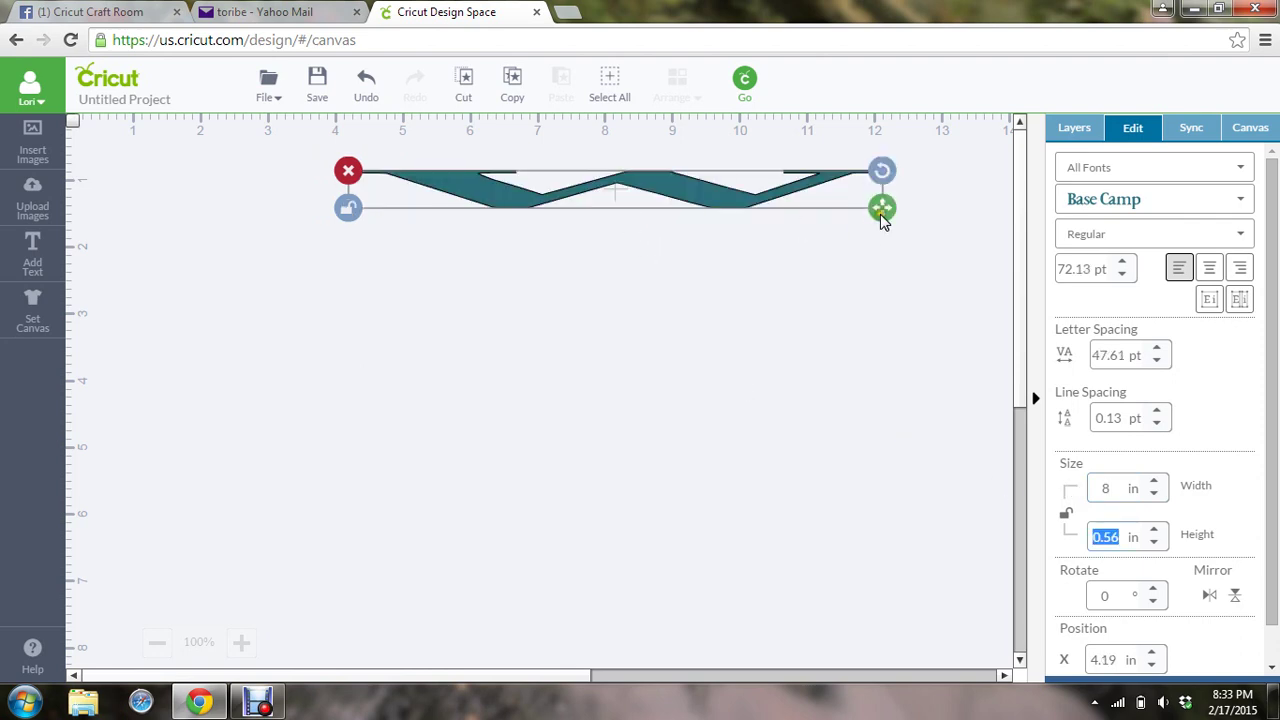
# Stretch the W freehand to about 8.65 in wide by 6.15 in high and reposition it at about X 1.6 in
pyautogui.moveTo(881, 220); pyautogui.dragTo(933, 594)
pyautogui.moveTo(655, 386); pyautogui.dragTo(503, 288)
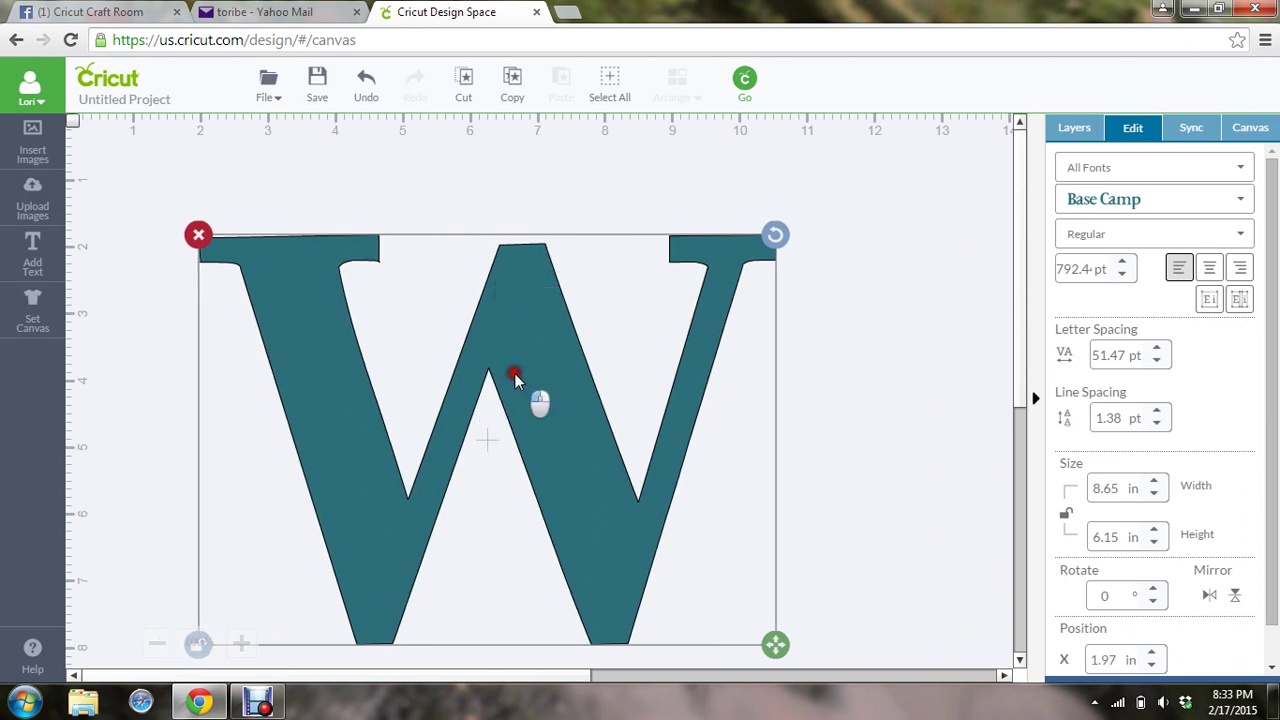
pyautogui.moveTo(514, 373); pyautogui.dragTo(462, 400)
pyautogui.doubleClick(465, 448)
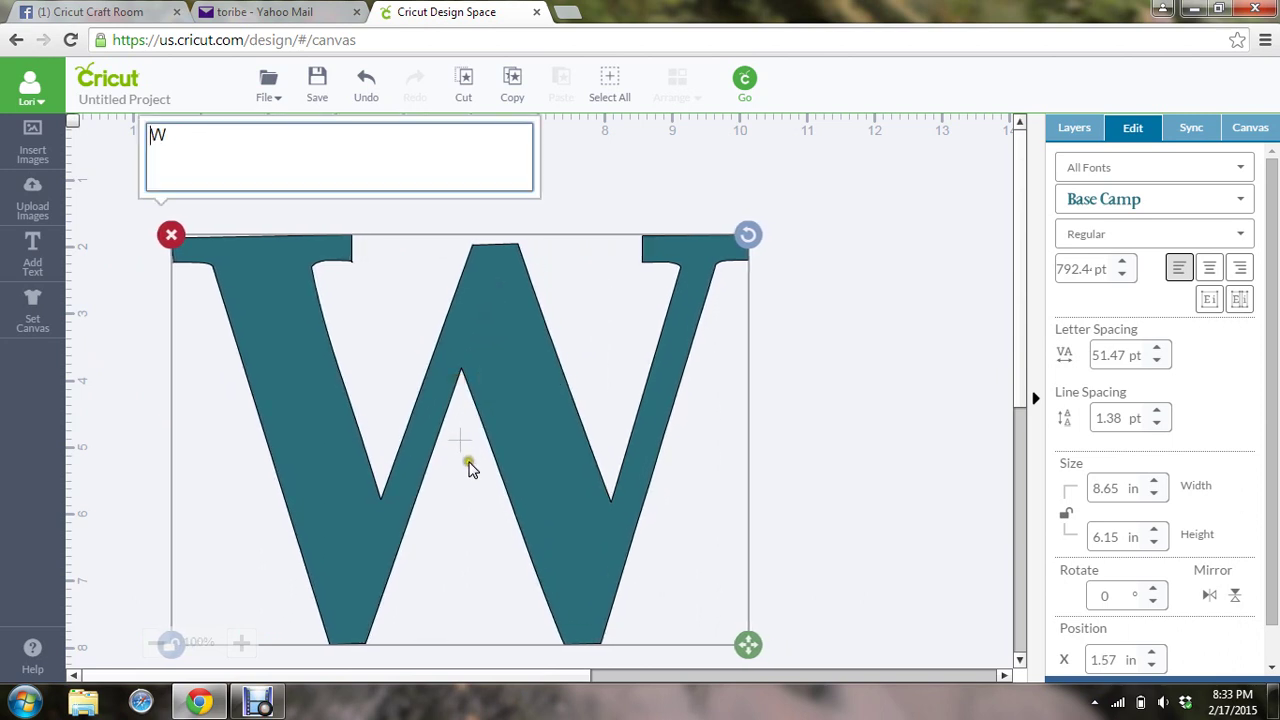
pyautogui.click(688, 160)
pyautogui.click(457, 438)
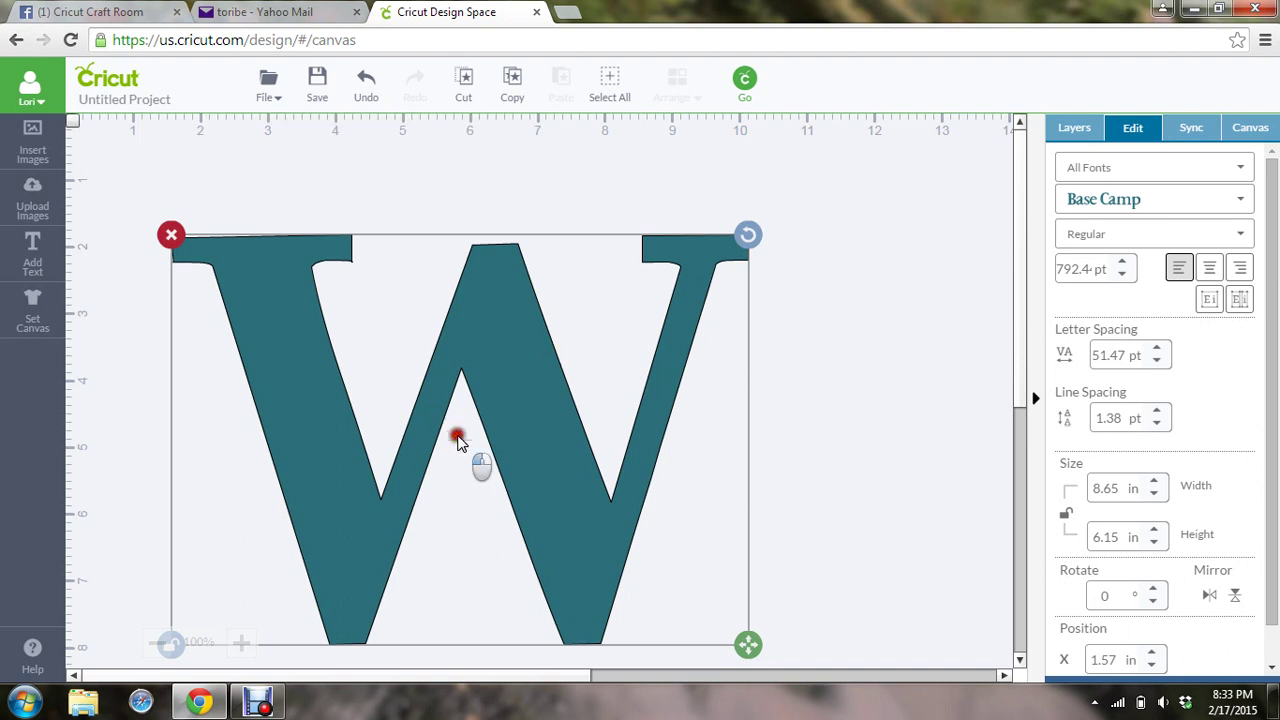
pyautogui.moveTo(457, 438); pyautogui.dragTo(459, 437)
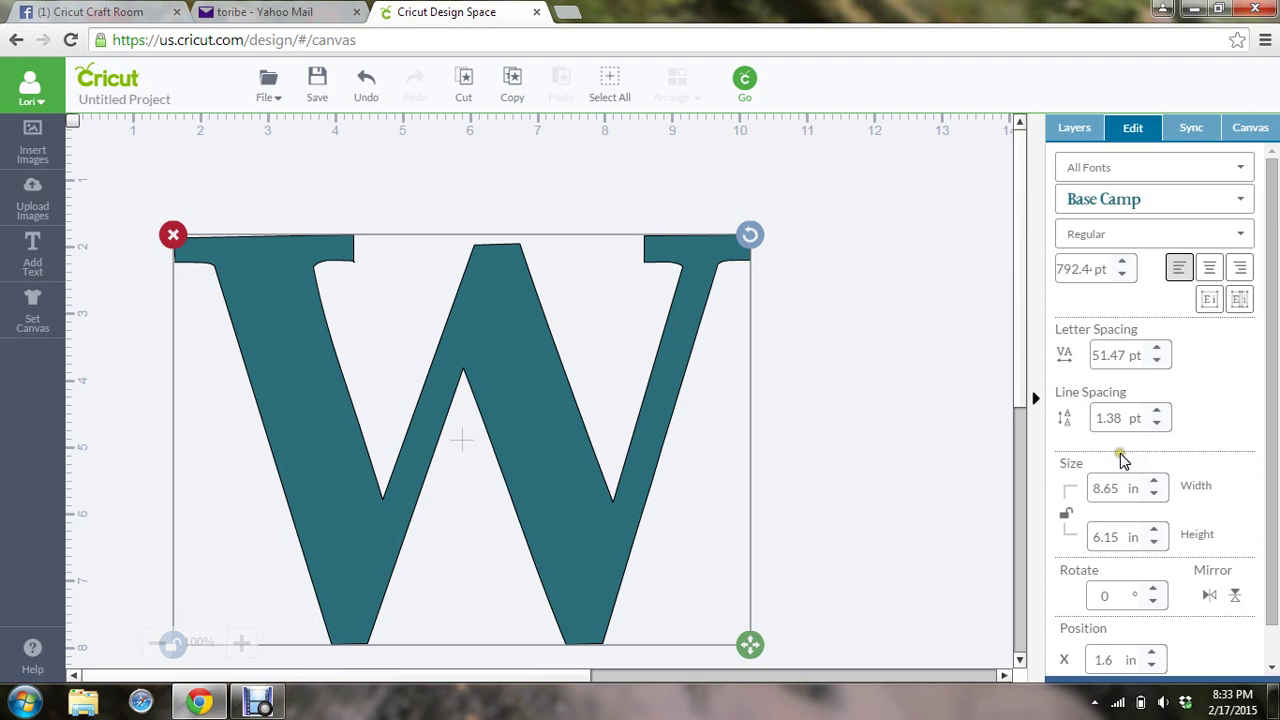
# Set the W's width to 8.00 in and its height to 7 in
pyautogui.click(1122, 487)
pyautogui.moveTo(1122, 487); pyautogui.dragTo(1076, 488)
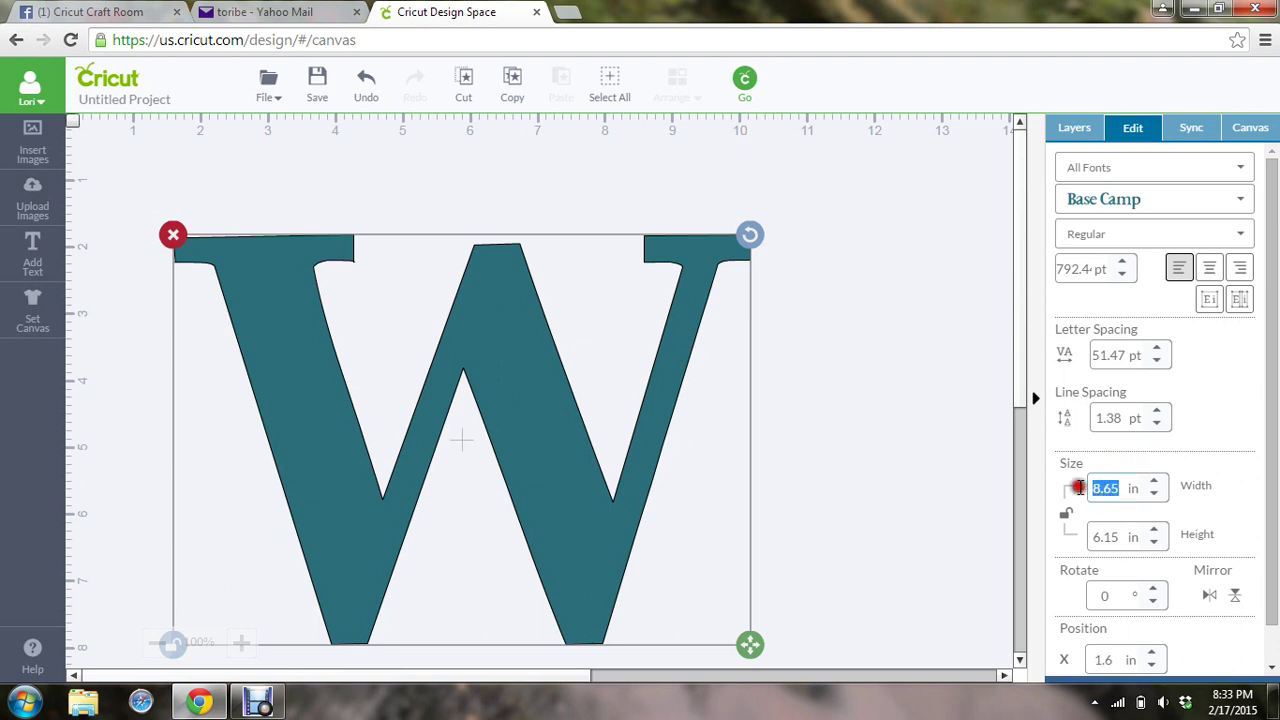
pyautogui.write('8.00')
pyautogui.press('Tab')
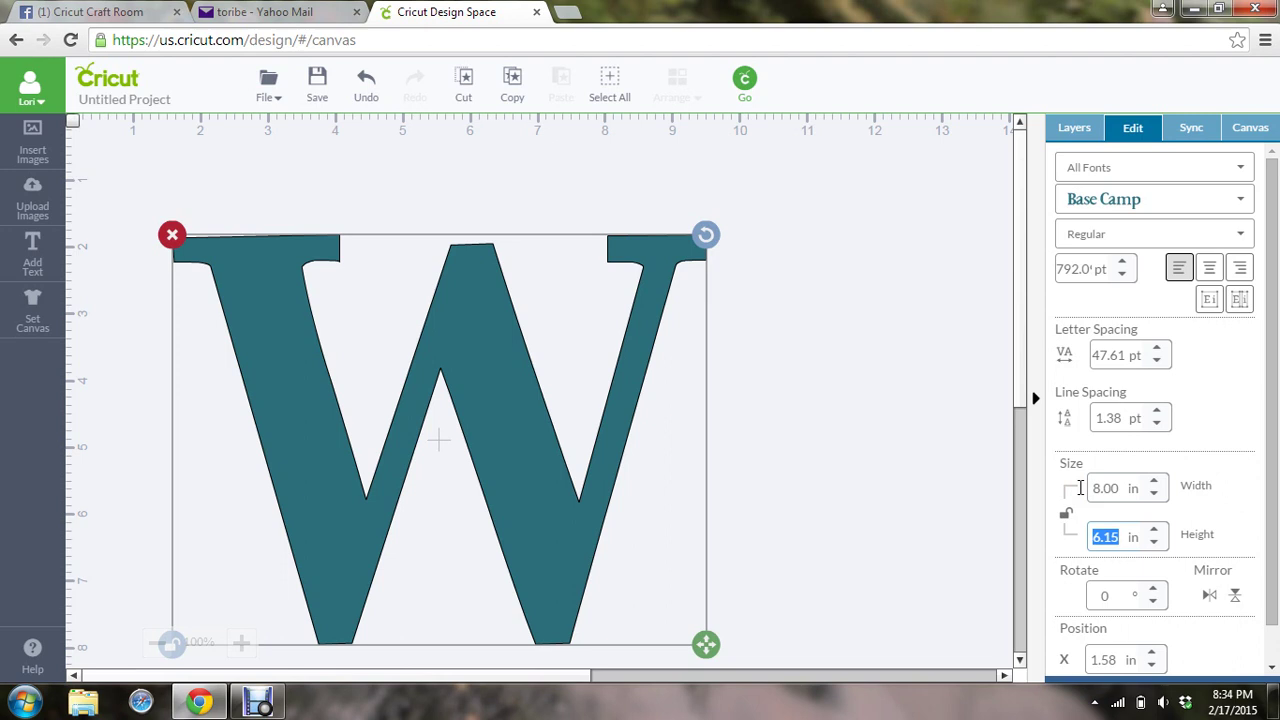
pyautogui.click(1062, 556)
pyautogui.write('7')
pyautogui.press('Tab')
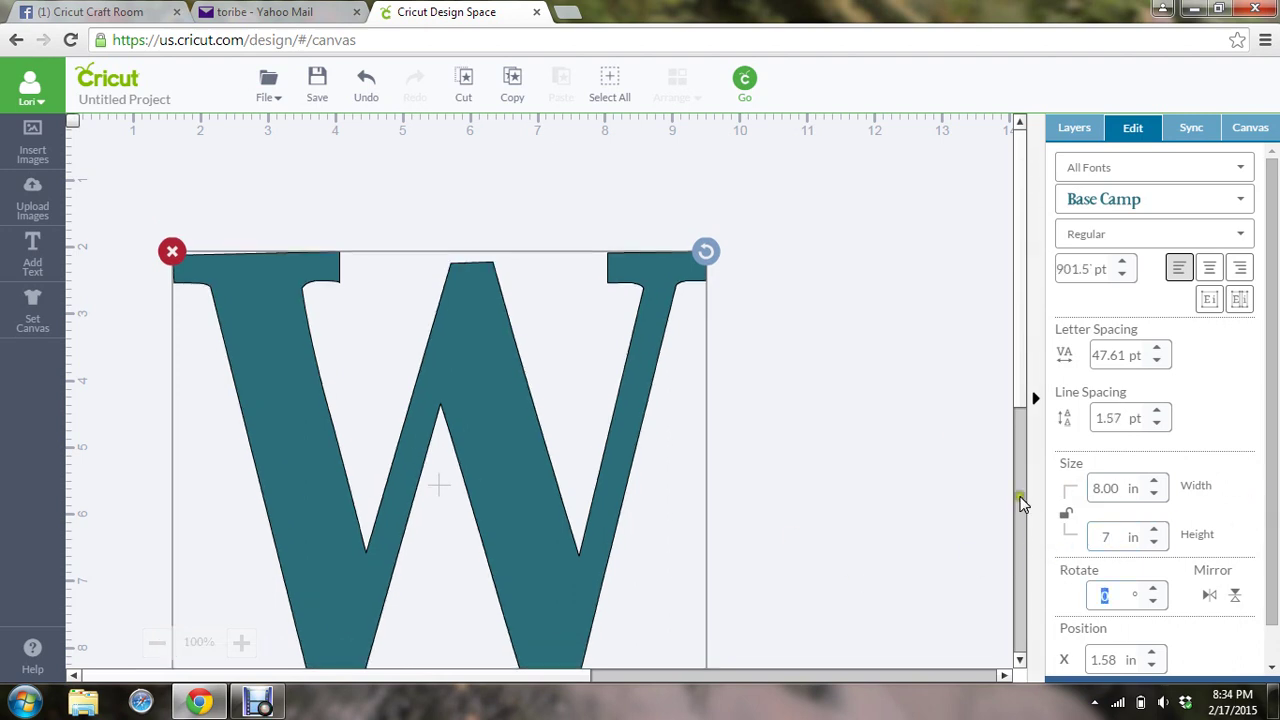
# Lock the W's width-to-height proportions and move it to about X 1.72 in
pyautogui.click(929, 440)
pyautogui.moveTo(491, 415); pyautogui.dragTo(486, 415)
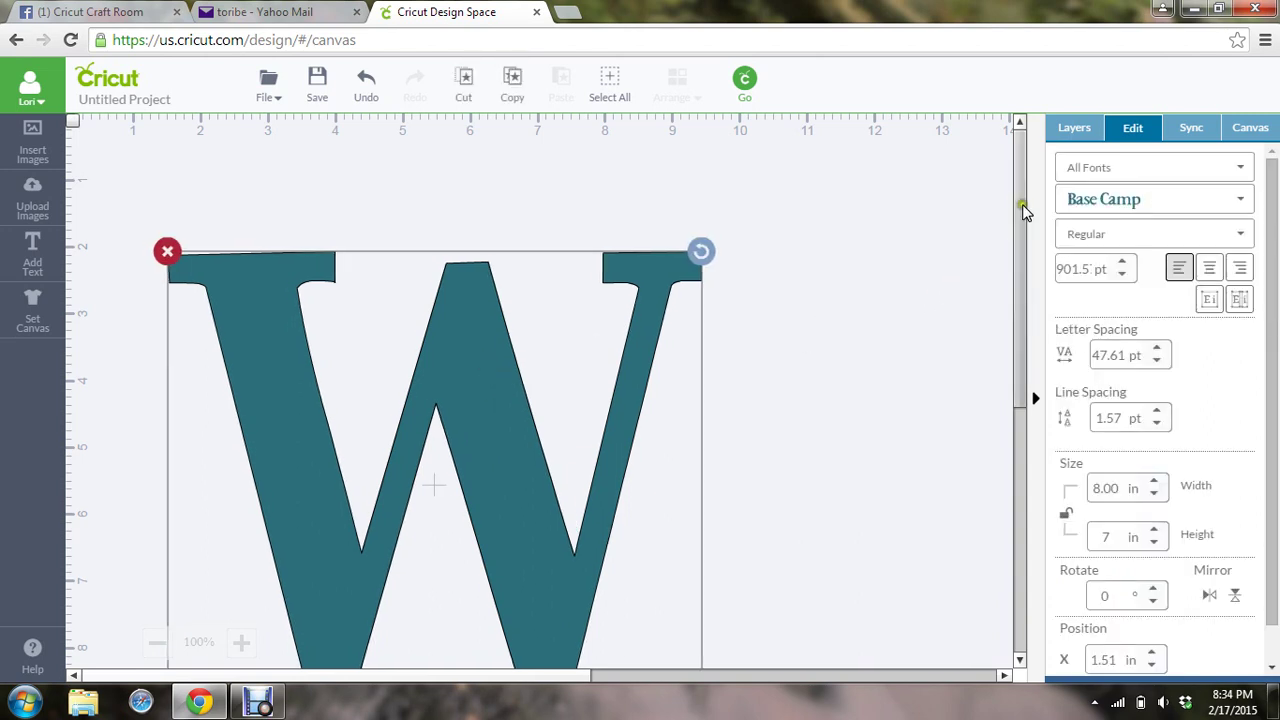
pyautogui.click(1028, 243)
pyautogui.scroll(-5, 1020, 240)
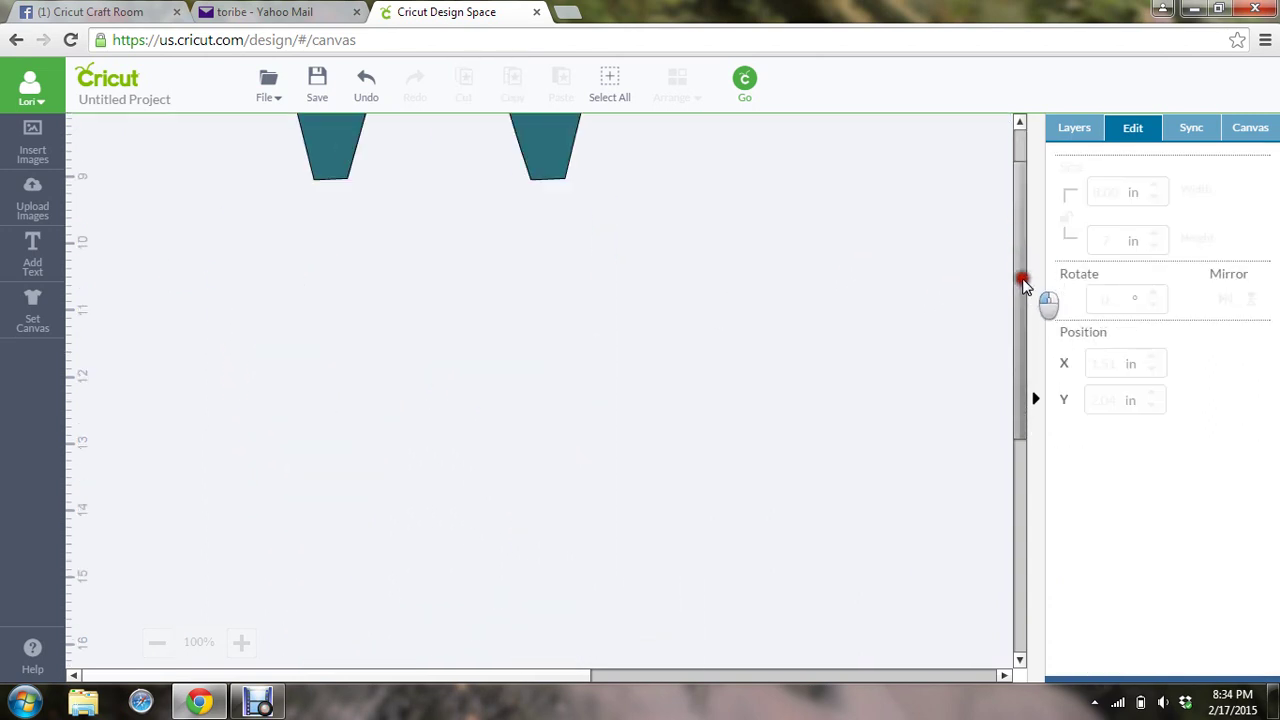
pyautogui.scroll(5, 1017, 244)
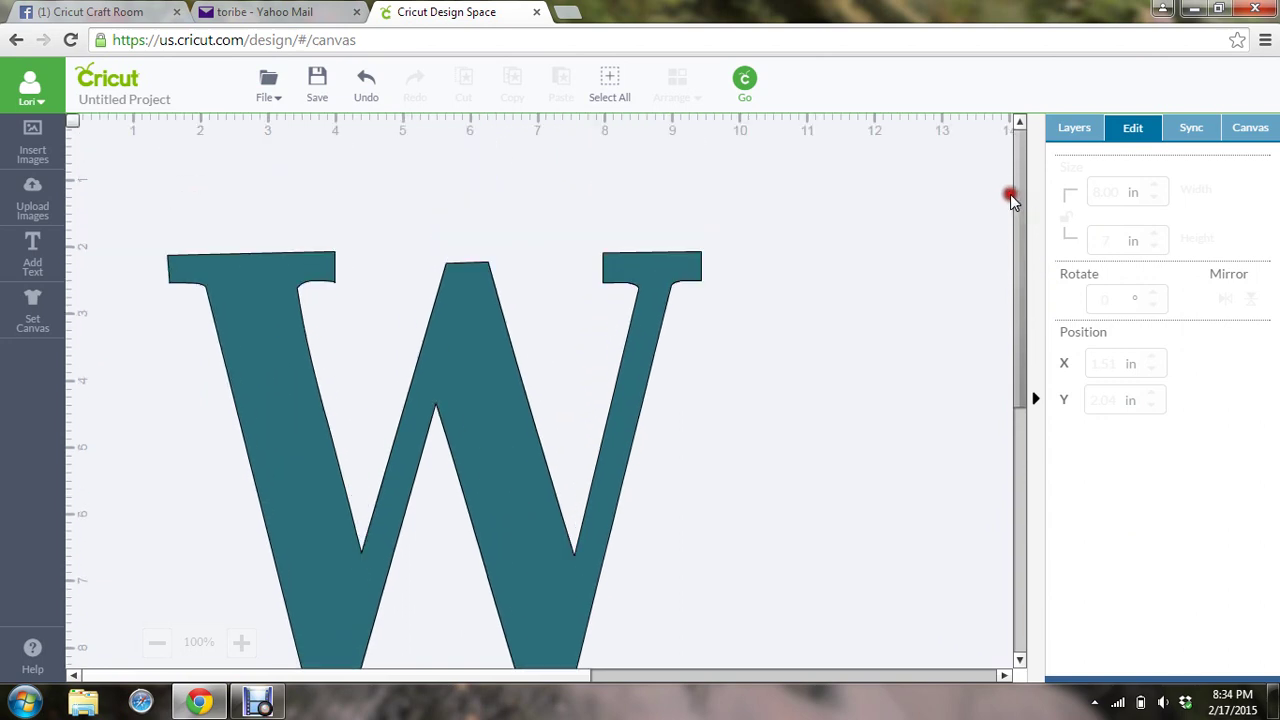
pyautogui.click(451, 353)
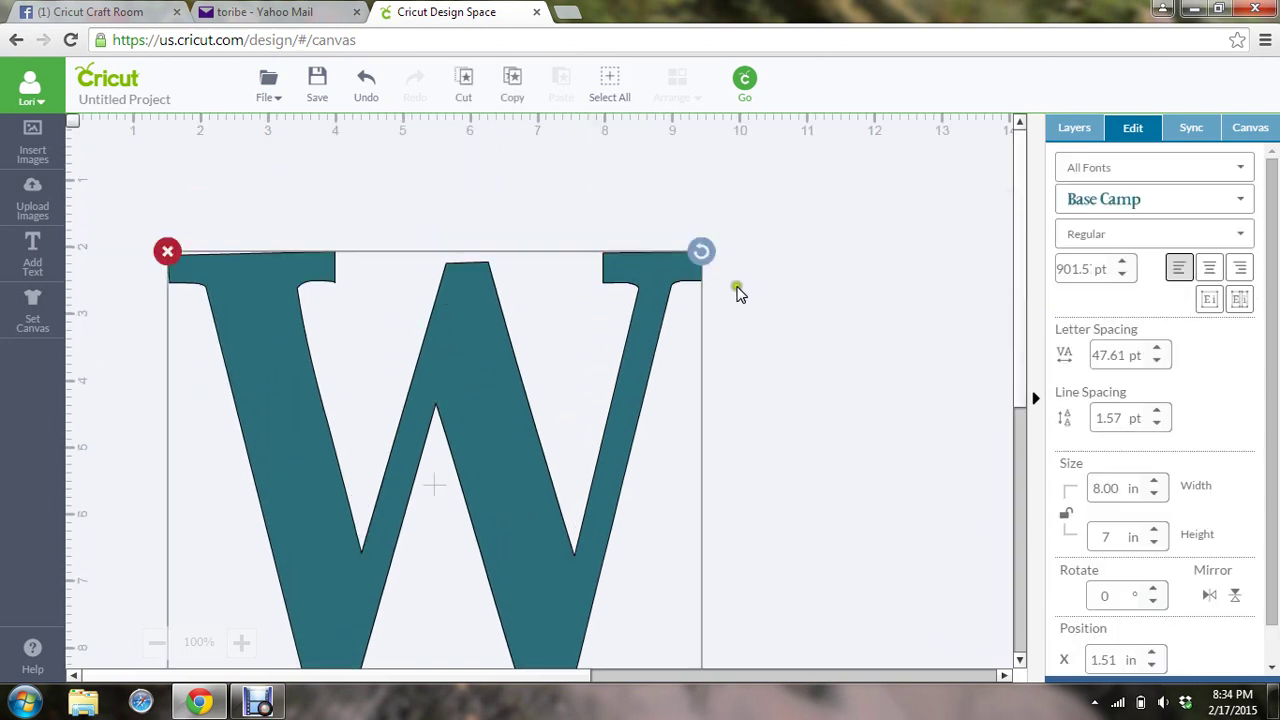
pyautogui.click(1065, 516)
pyautogui.moveTo(509, 414)
pyautogui.mouseDown()
pyautogui.moveTo(722, 420)
pyautogui.moveTo(509, 437)
pyautogui.mouseUp()
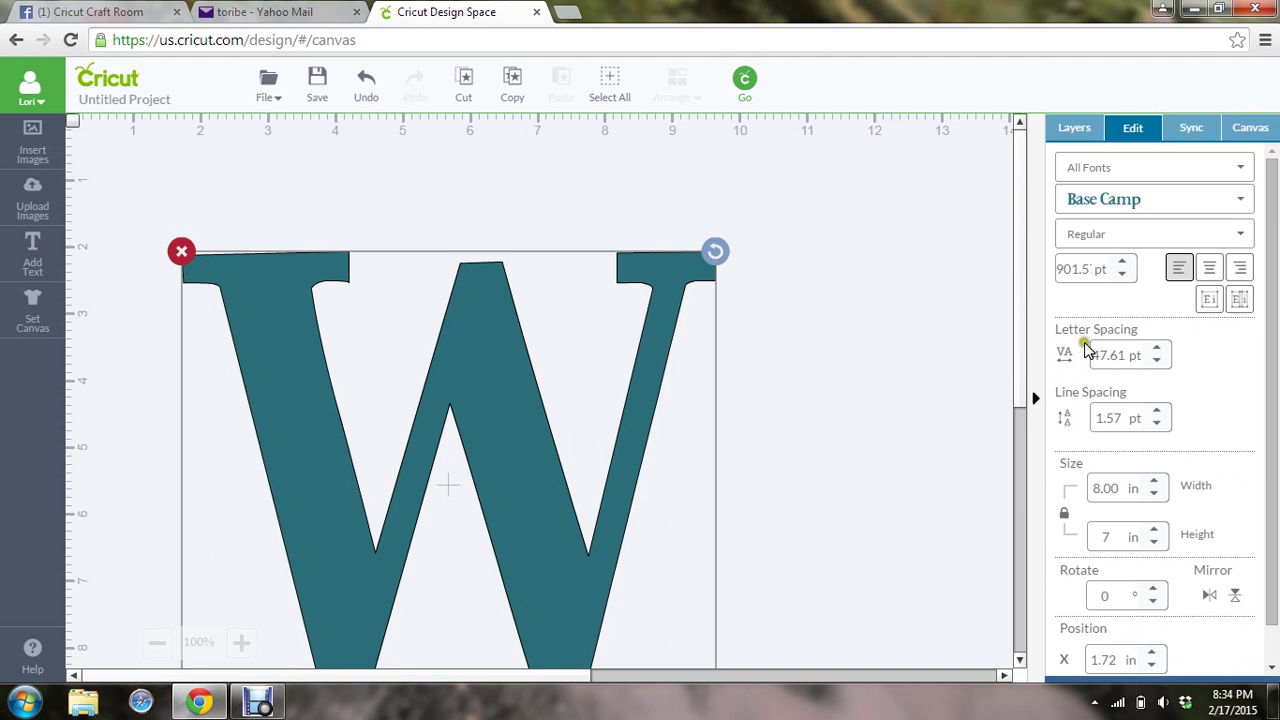
# Unlock and relock the W's proportions using the padlock on its bounding box
pyautogui.click(1018, 398)
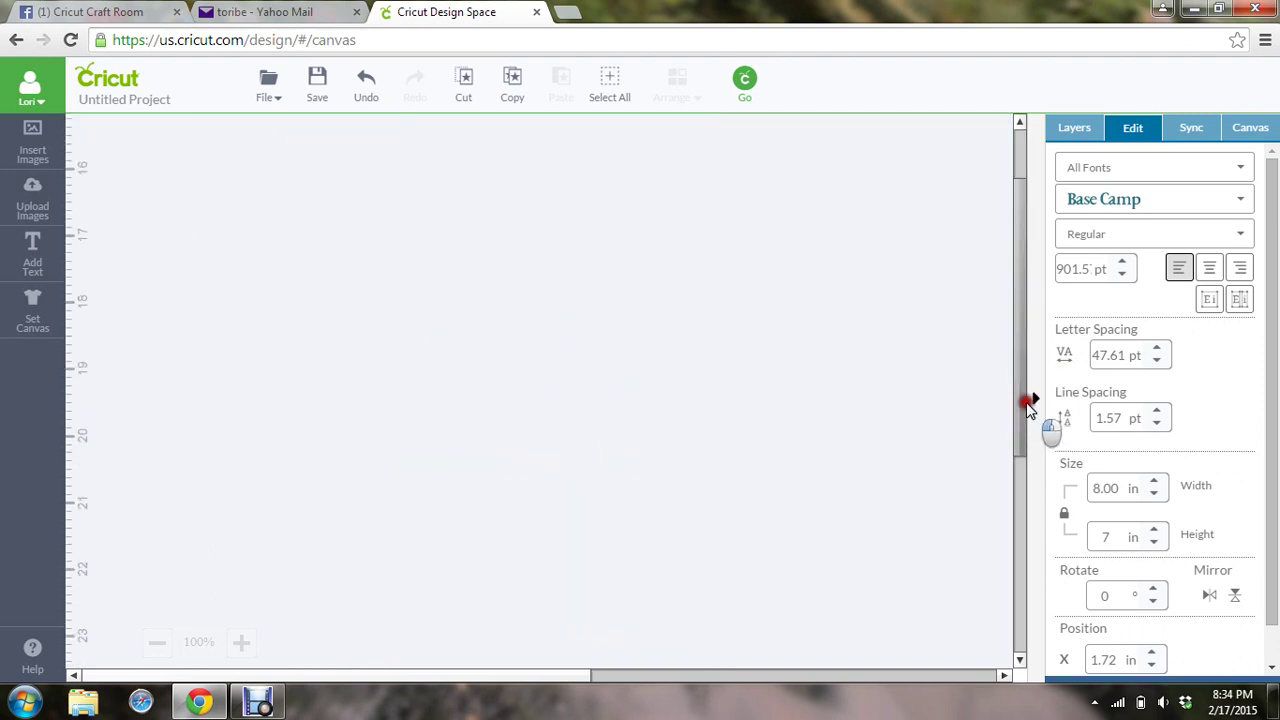
pyautogui.scroll(5, 1023, 375)
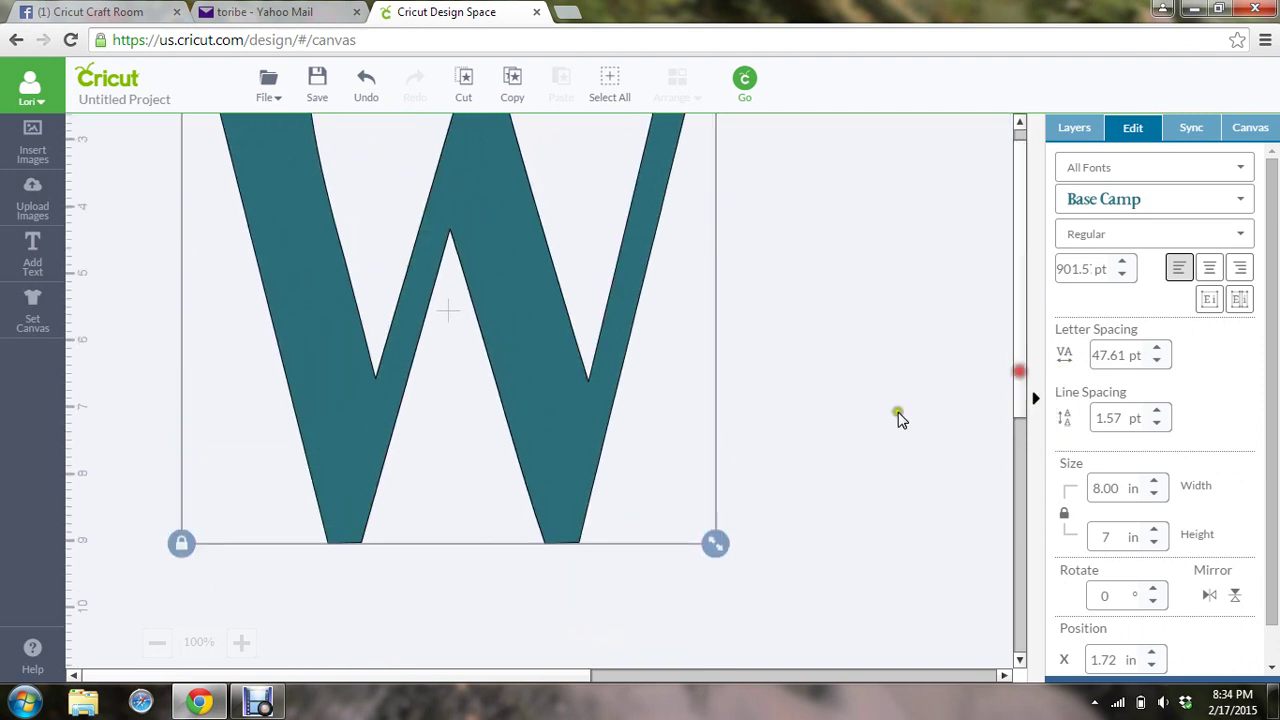
pyautogui.click(181, 543)
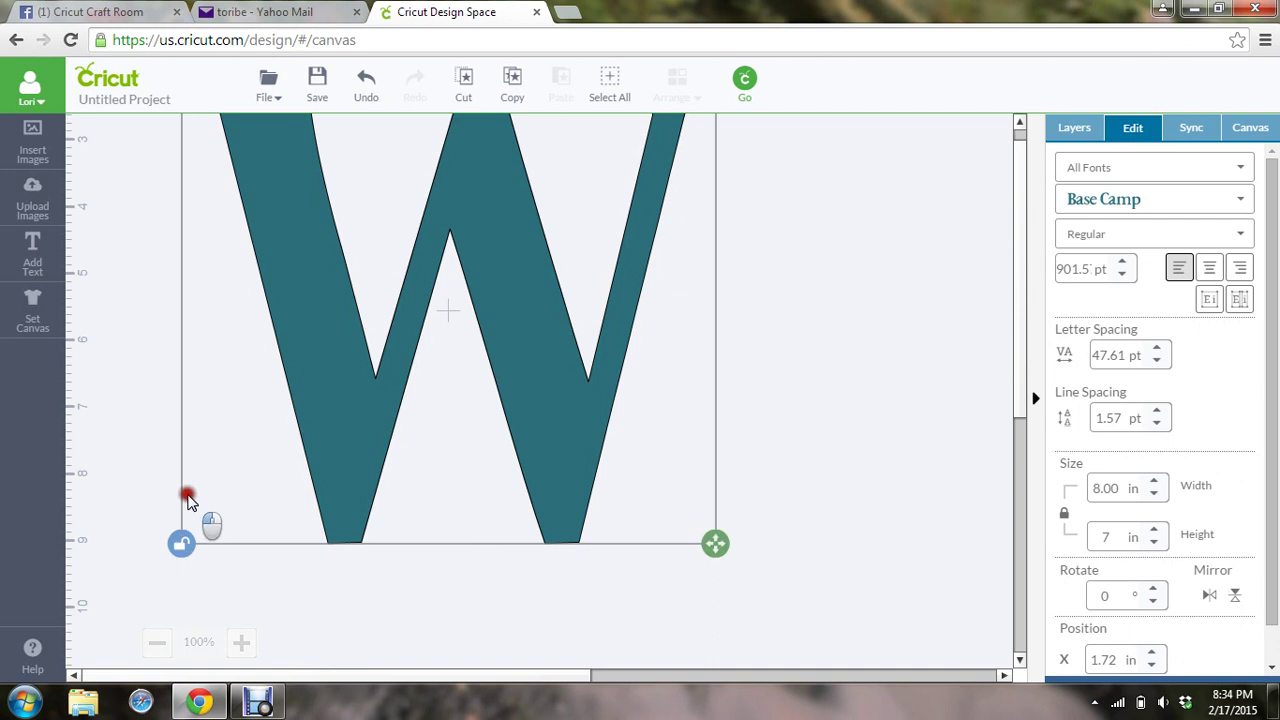
pyautogui.click(181, 543)
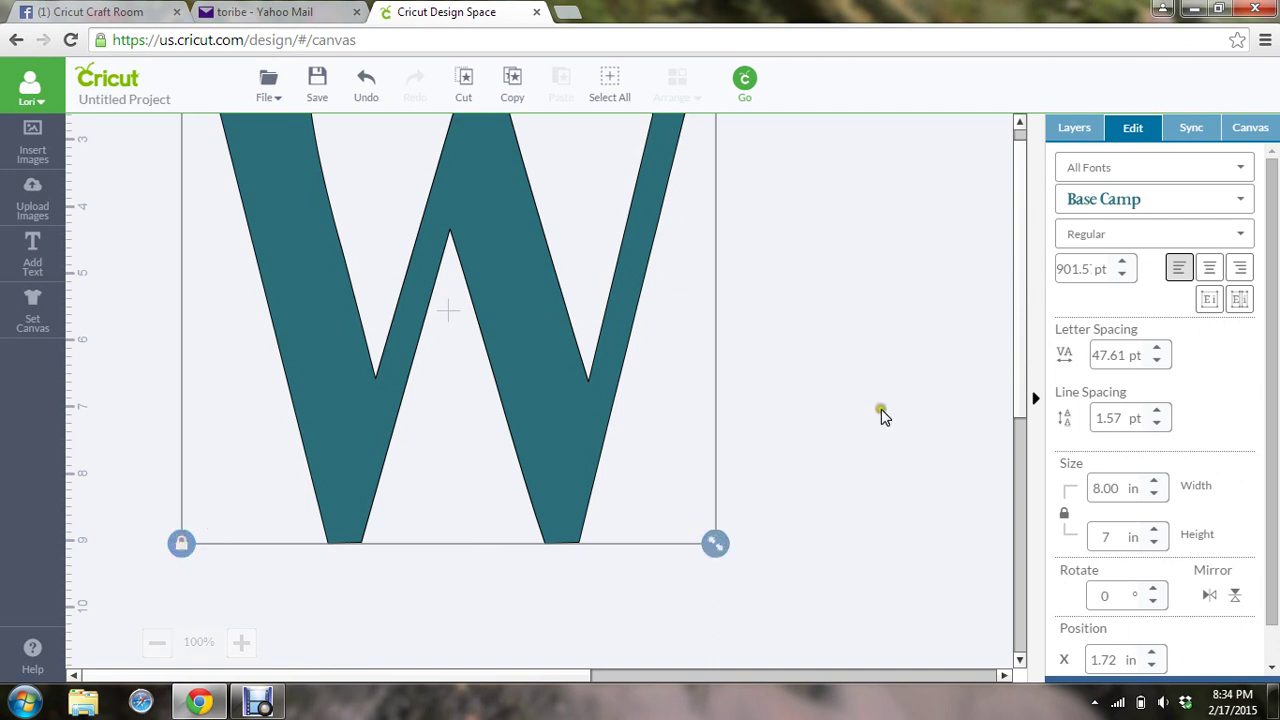
pyautogui.moveTo(1020, 343); pyautogui.dragTo(1015, 313)
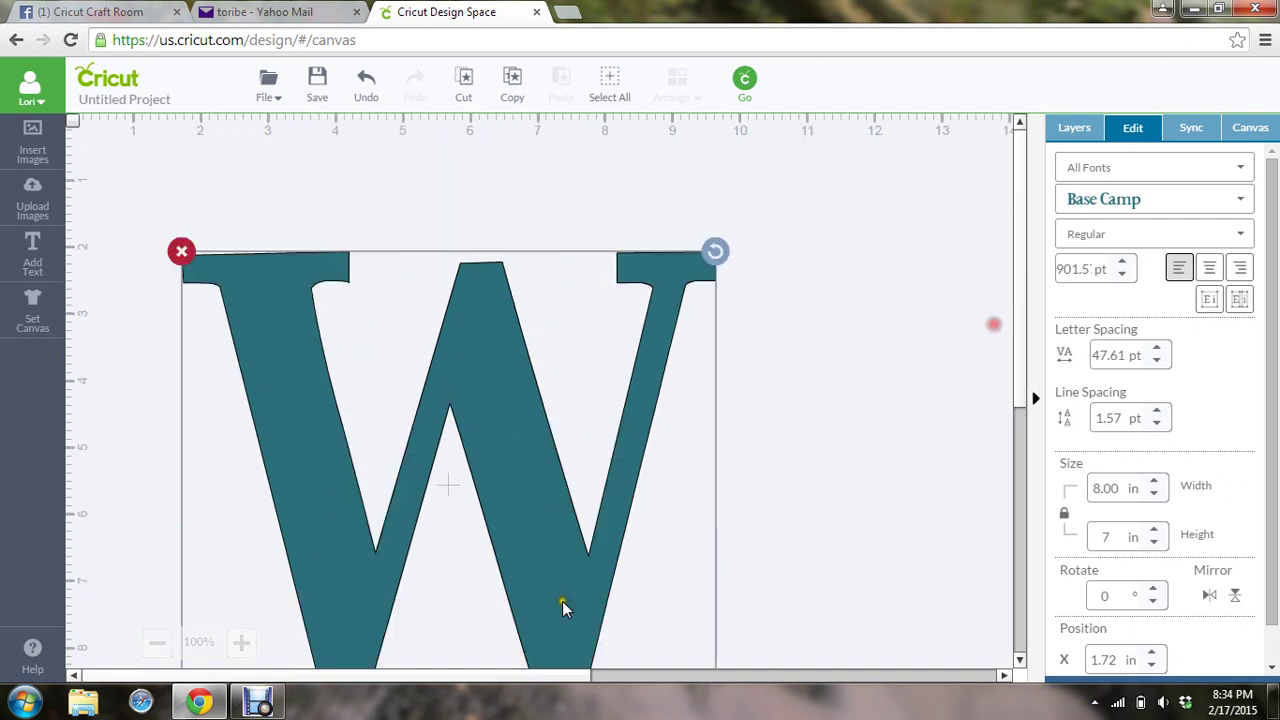
# Shift the W horizontally across the canvas to an X position of 4.56 in
pyautogui.moveTo(484, 366); pyautogui.dragTo(551, 372)
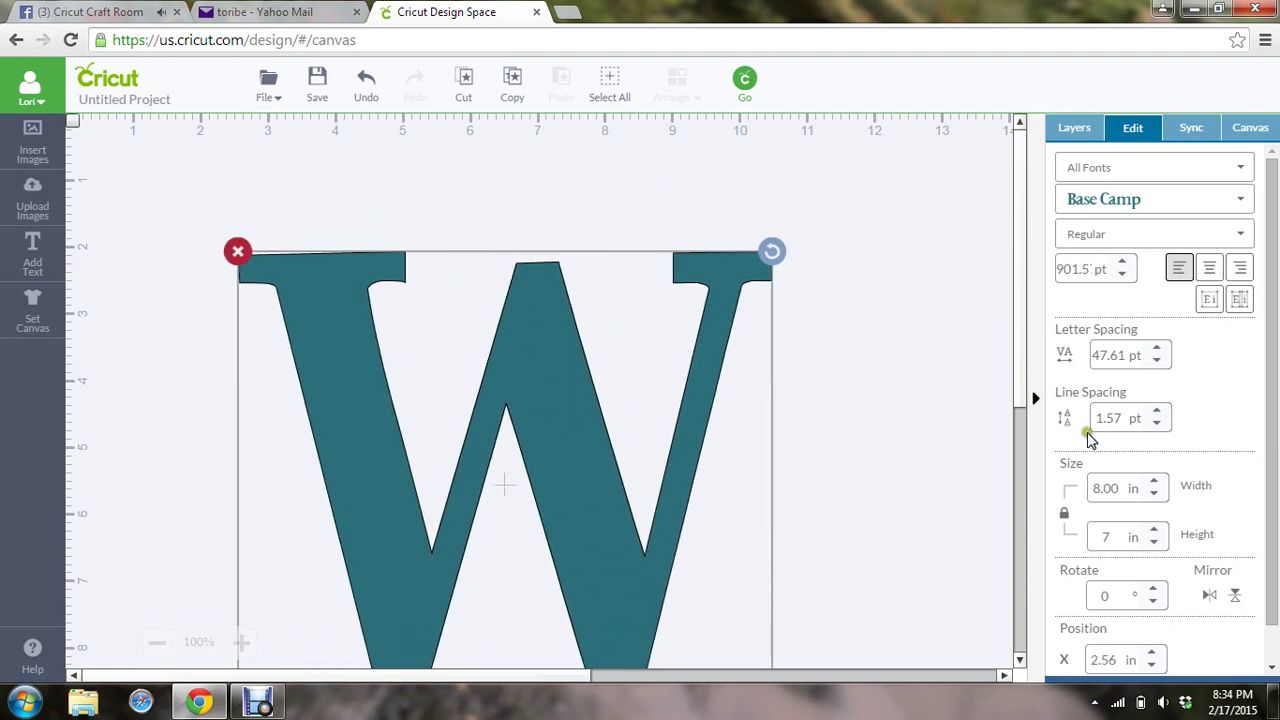
pyautogui.click(1153, 653)
pyautogui.click(1153, 653)
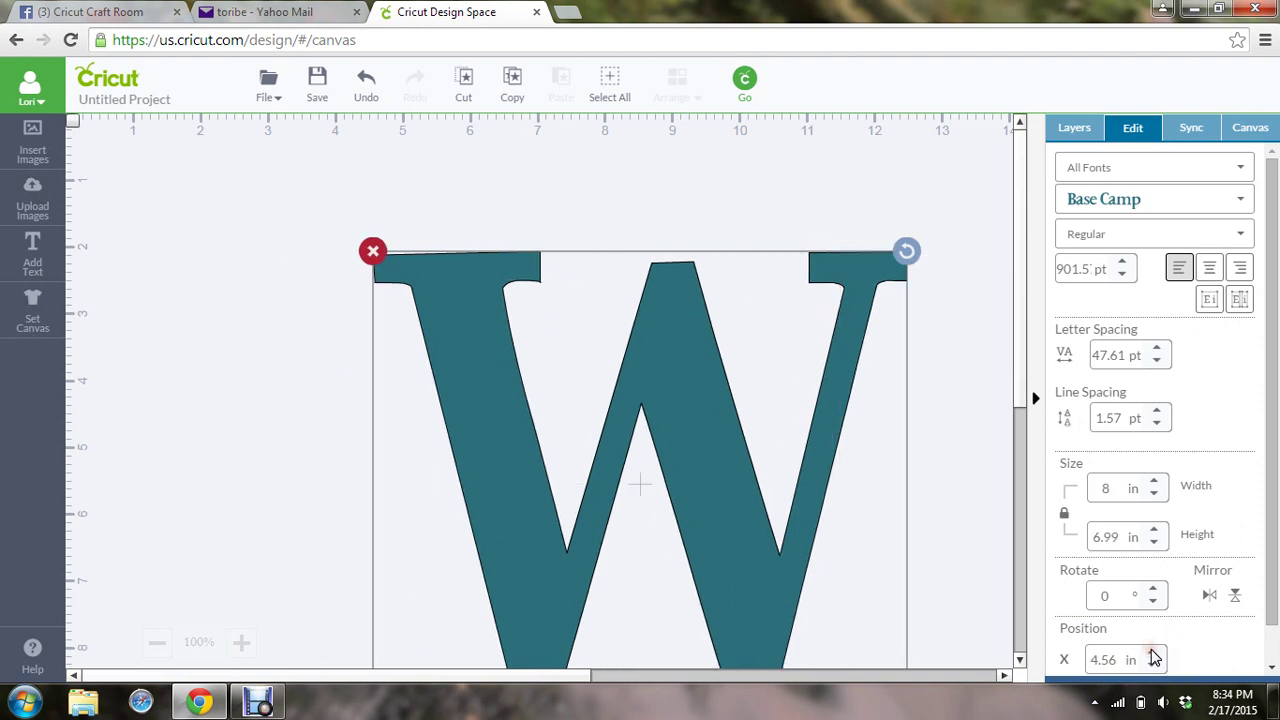
# Step the W's vertical position down to 3.04 in or beyond, and back up to a Y position of 0 in
pyautogui.scroll(-1, 1277, 337)
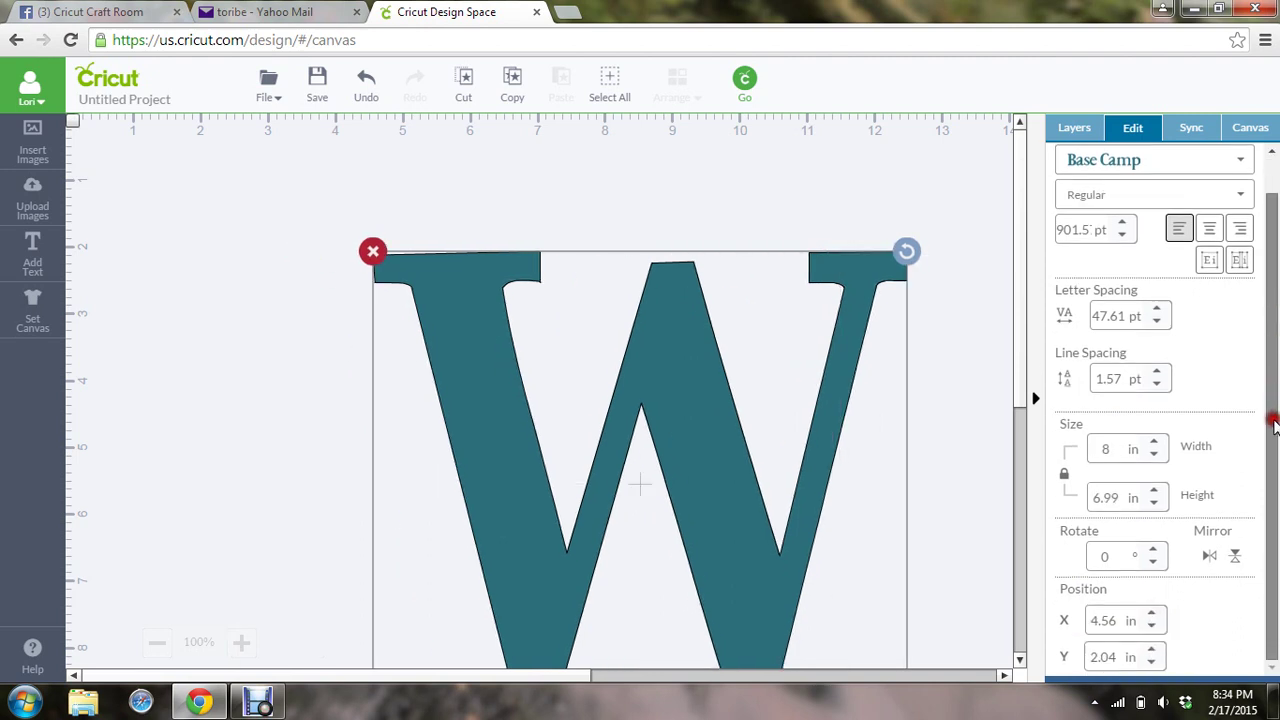
pyautogui.click(1151, 652)
pyautogui.click(1151, 652)
pyautogui.click(1151, 661)
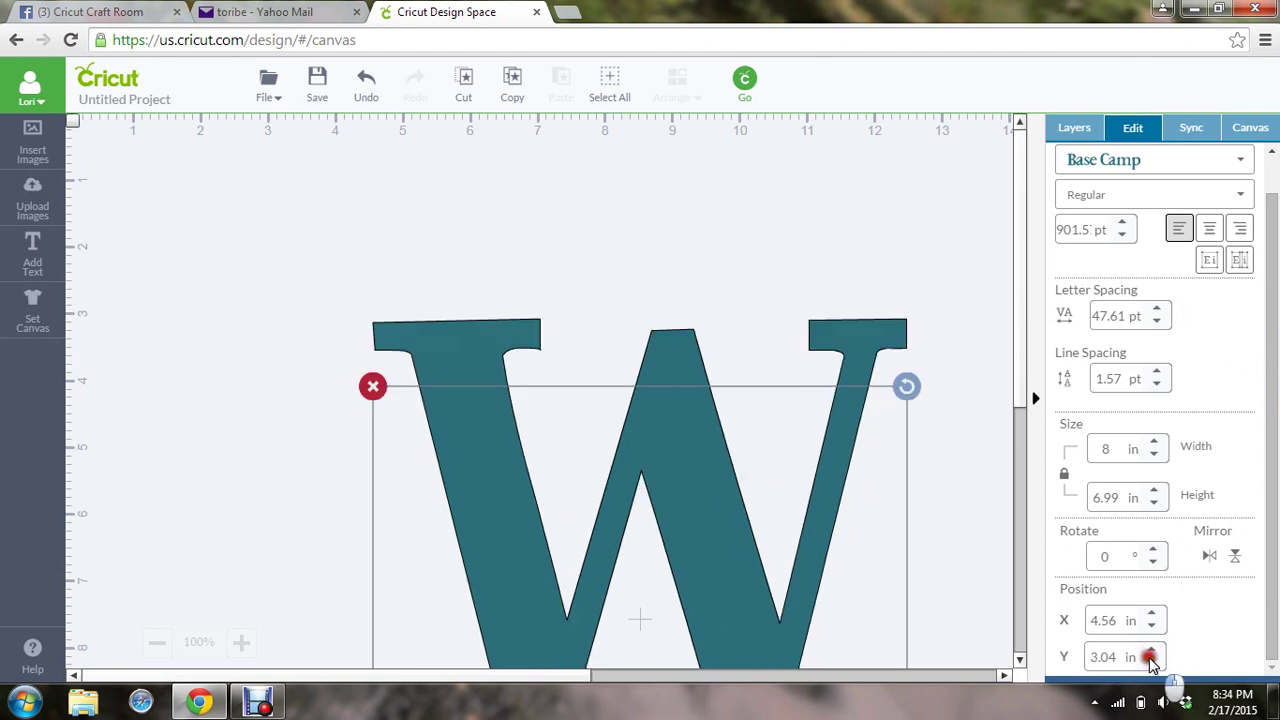
pyautogui.click(1151, 661)
pyautogui.click(1151, 661)
pyautogui.click(1151, 661)
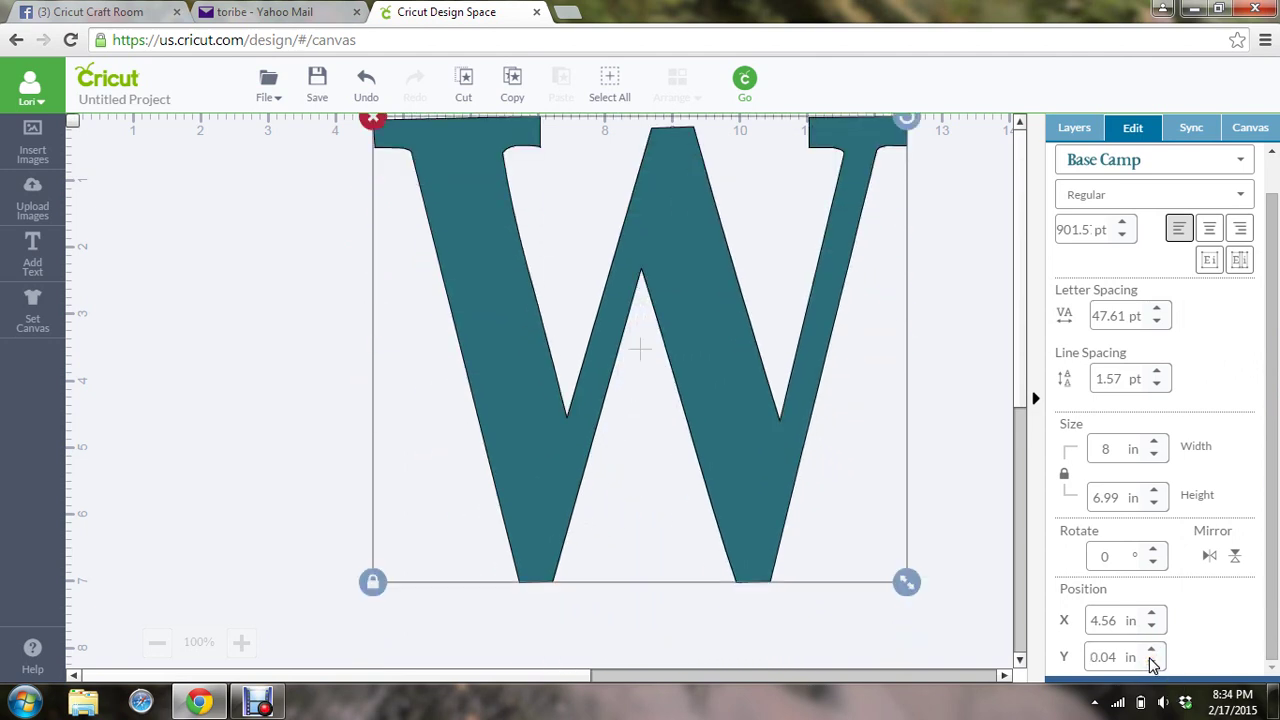
pyautogui.click(1151, 661)
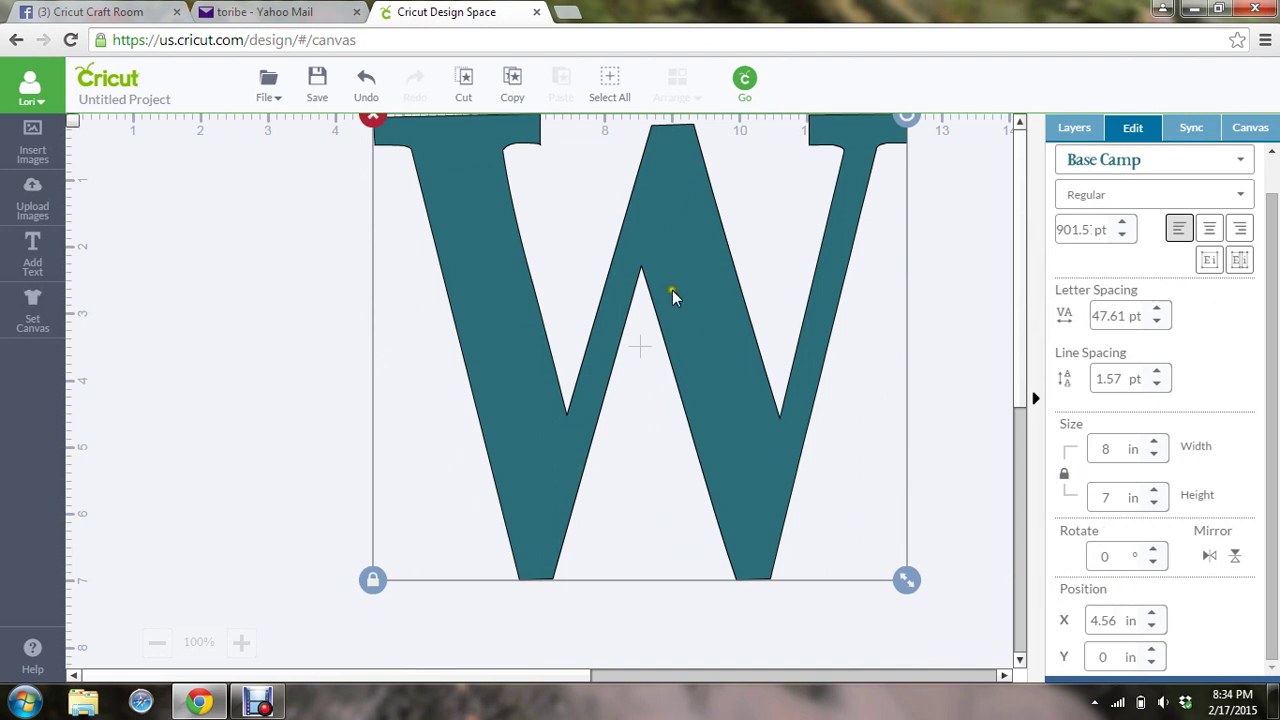
# Move the W freehand on the canvas to about X 3.5 in and Y 2.04 in
pyautogui.moveTo(643, 358); pyautogui.dragTo(550, 268)
pyautogui.moveTo(551, 452); pyautogui.dragTo(565, 356)
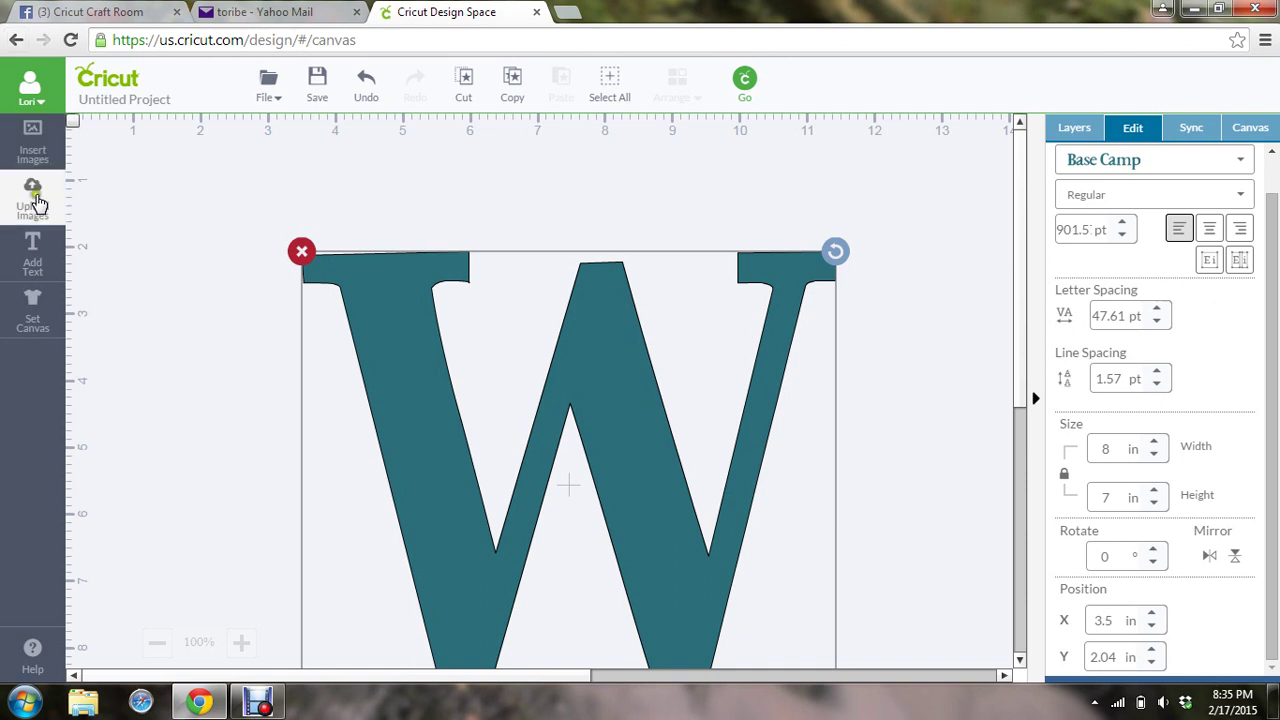
# Open the image library, select the thin yellow vertical bar from the LINE results, and search for Rectangle
pyautogui.click(33, 156)
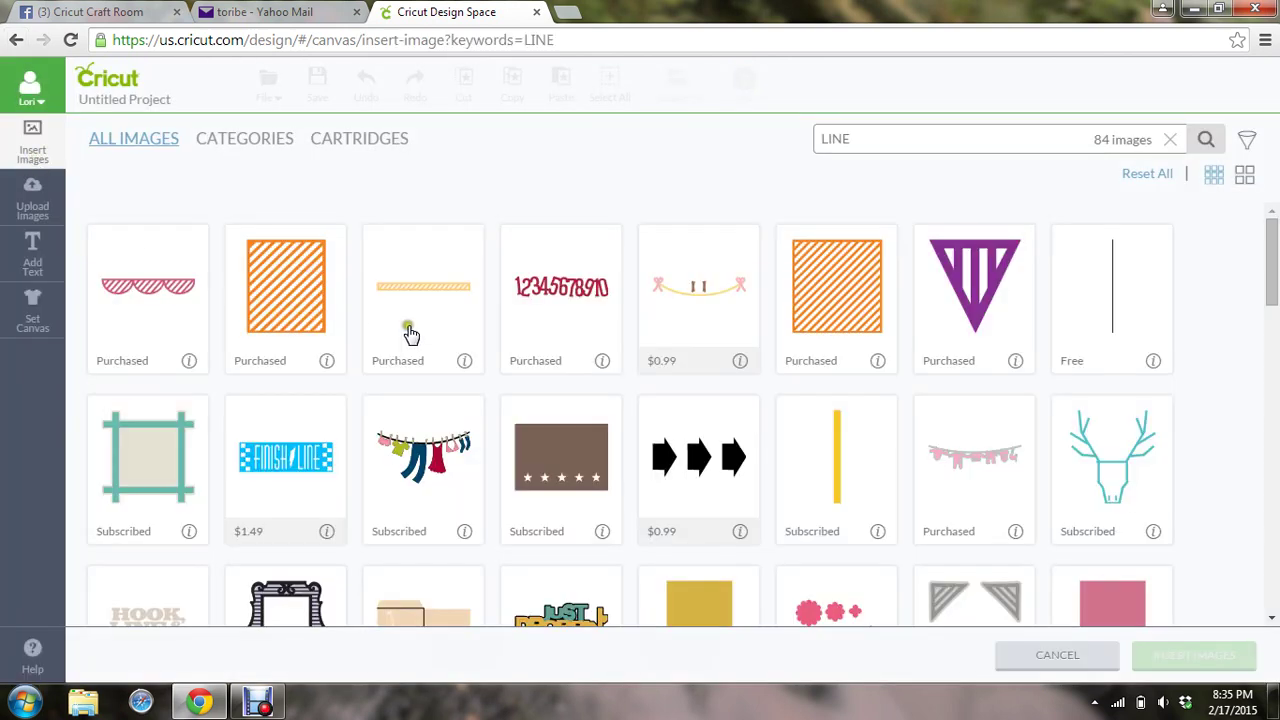
pyautogui.click(845, 466)
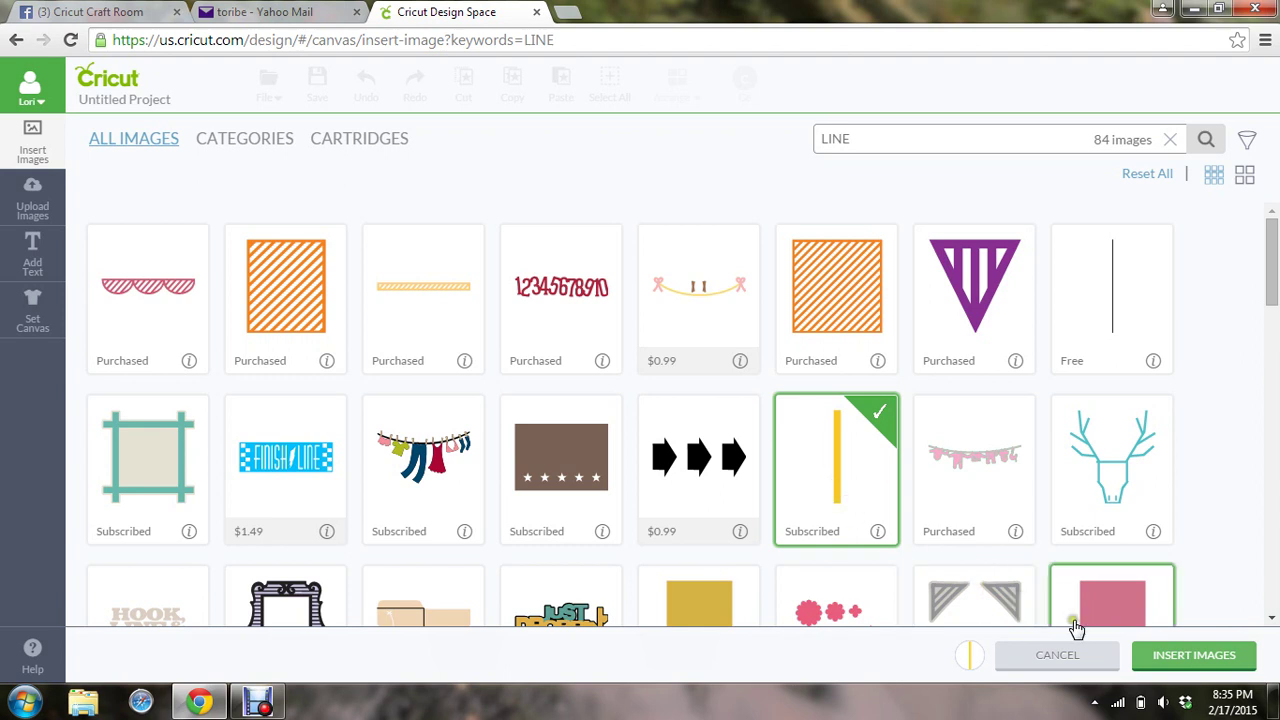
pyautogui.moveTo(893, 145); pyautogui.dragTo(722, 150)
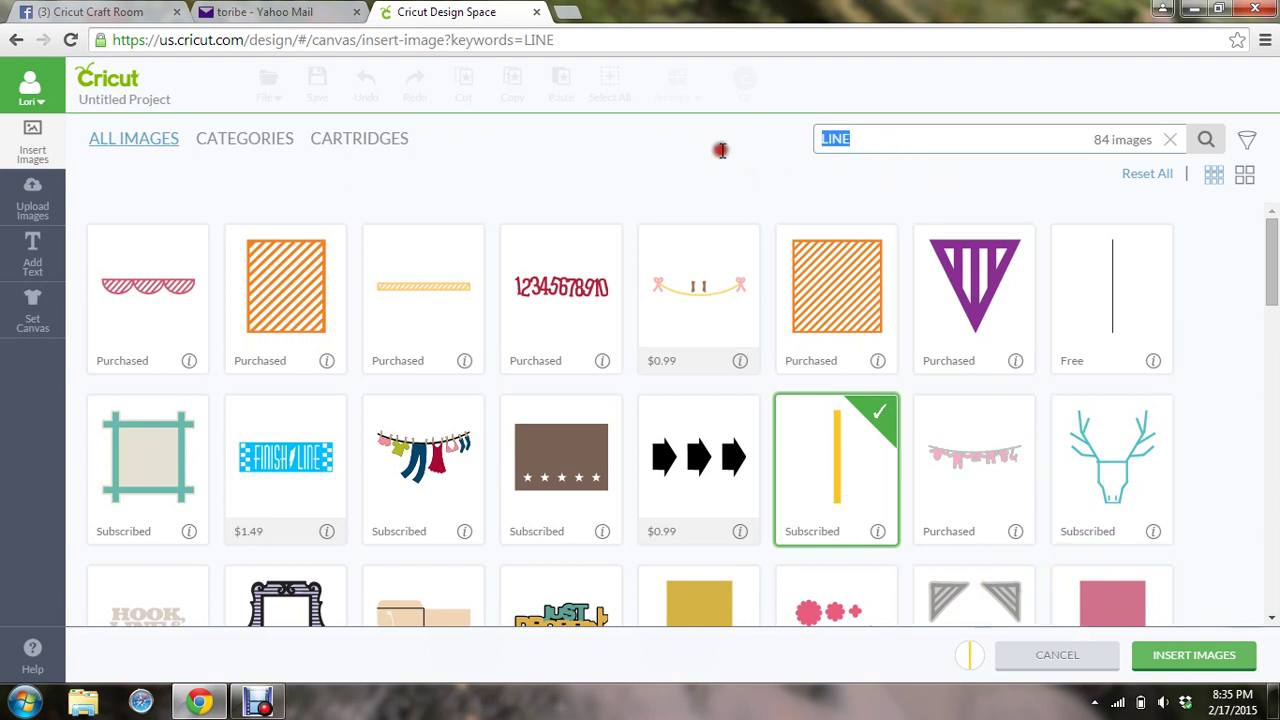
pyautogui.write('r')
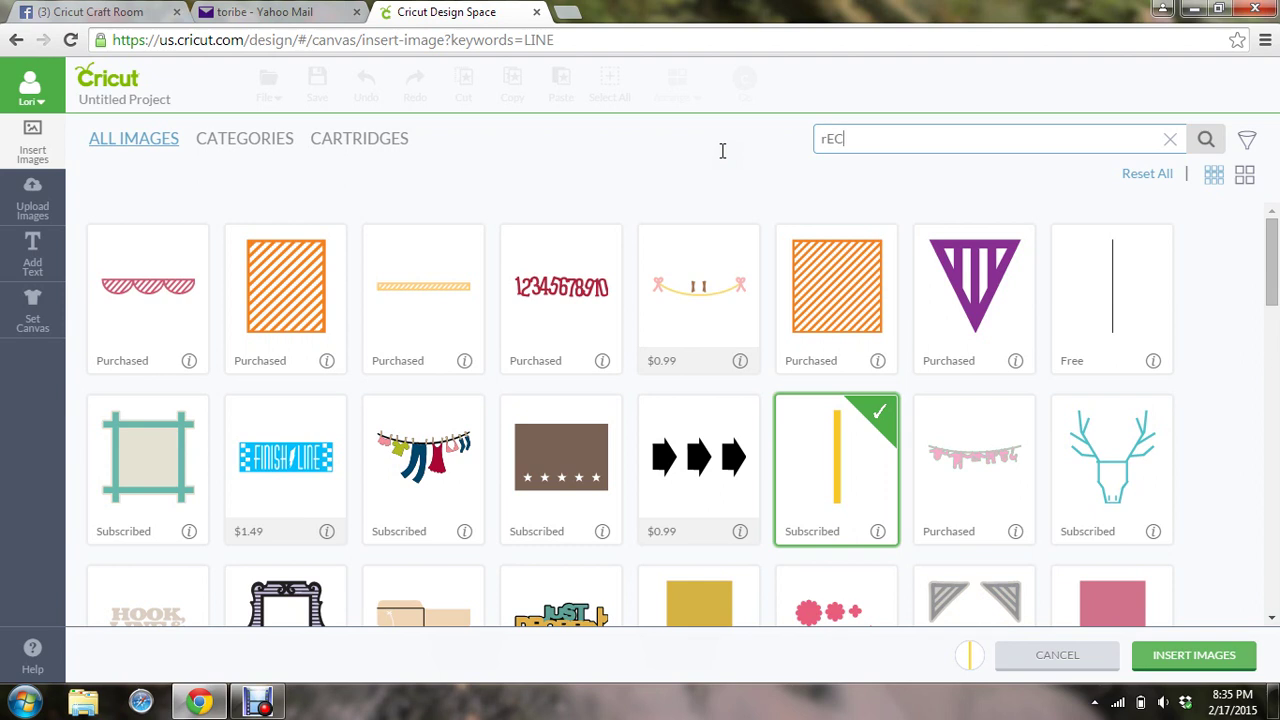
pyautogui.write('EC')
pyautogui.press('BackSpace')
pyautogui.press('BackSpace')
pyautogui.press('BackSpace')
pyautogui.press('capslock')
pyautogui.write('Re')
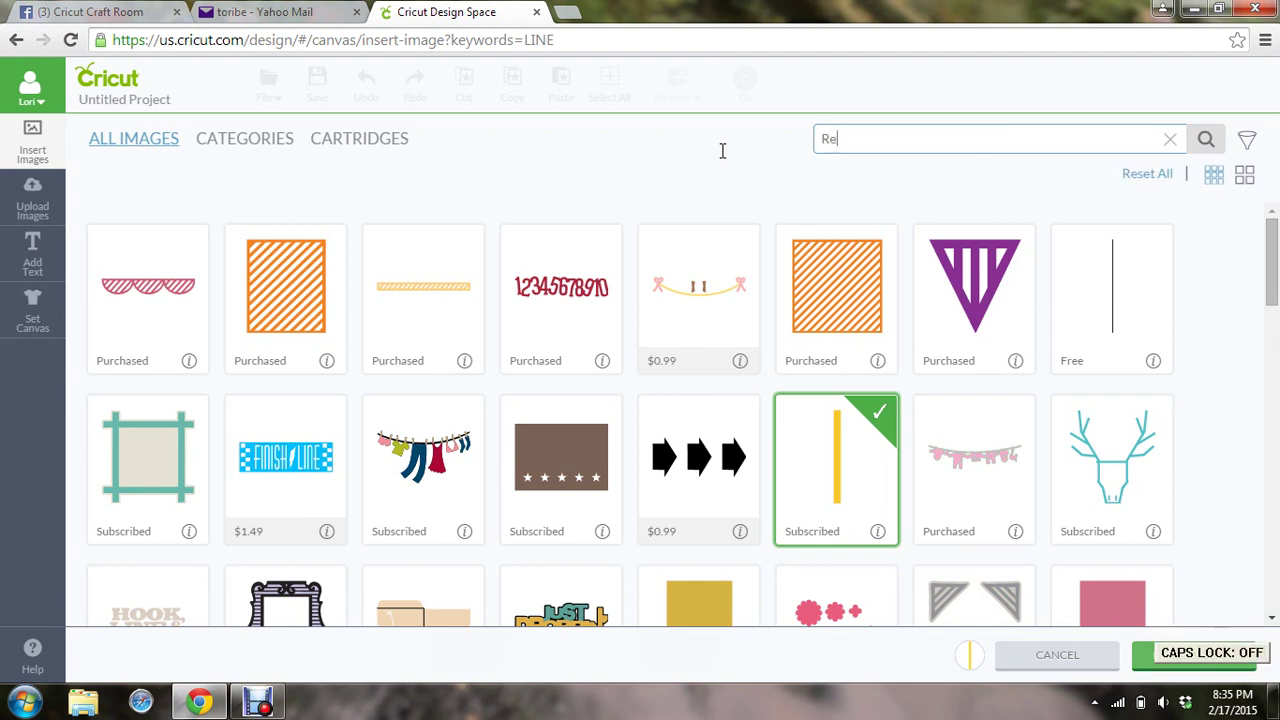
pyautogui.write('ctangle')
pyautogui.press('Return')
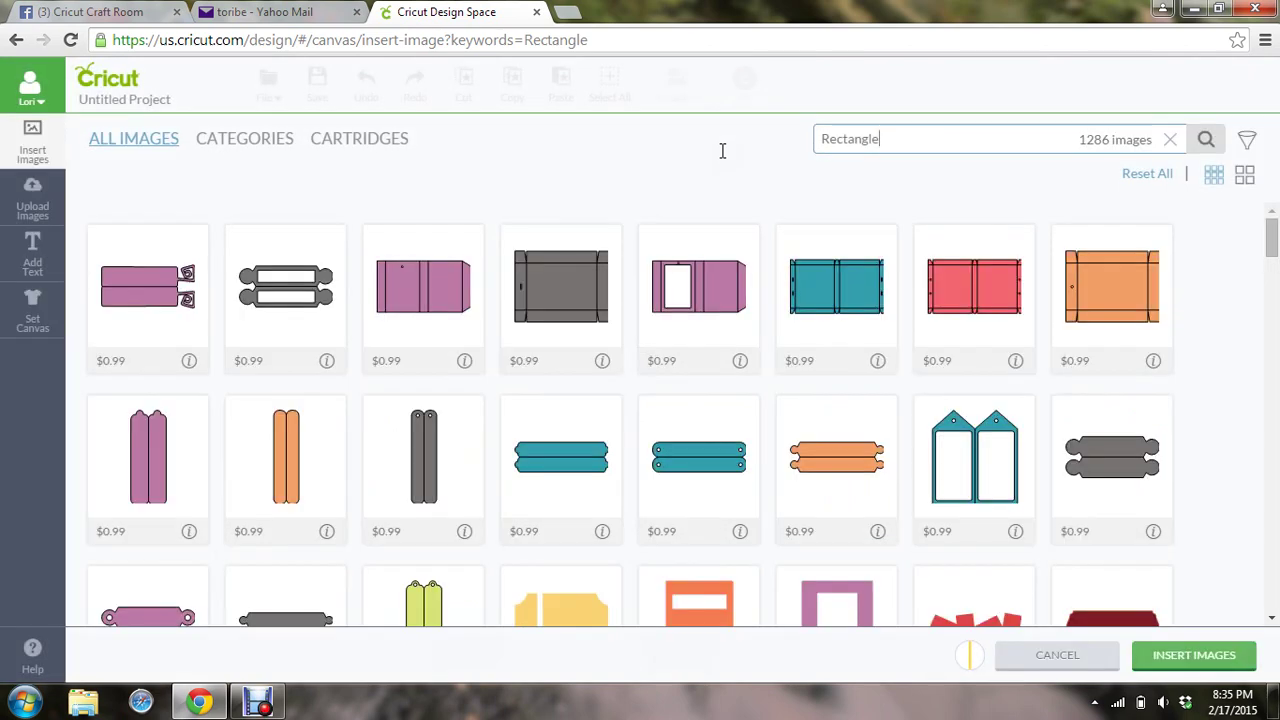
# Select the plain solid blue rectangle from the results and insert it together with the yellow bar onto the canvas
pyautogui.moveTo(1270, 248); pyautogui.dragTo(1256, 358)
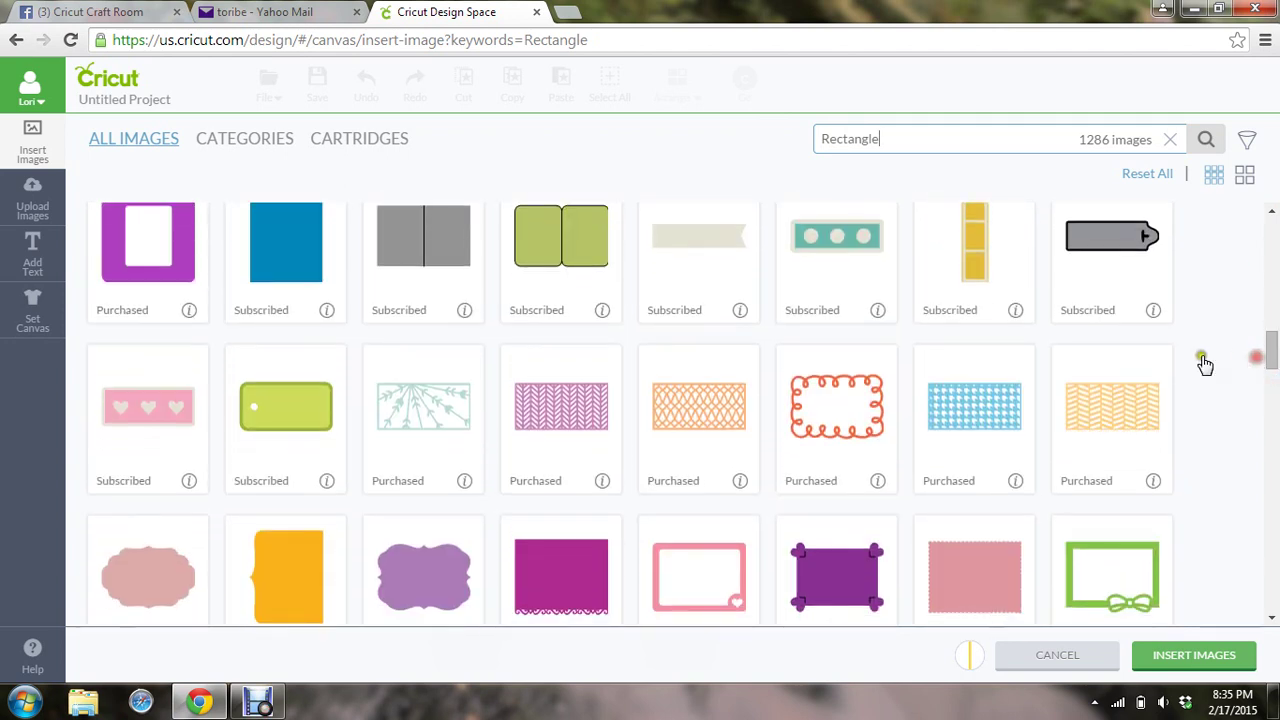
pyautogui.click(300, 266)
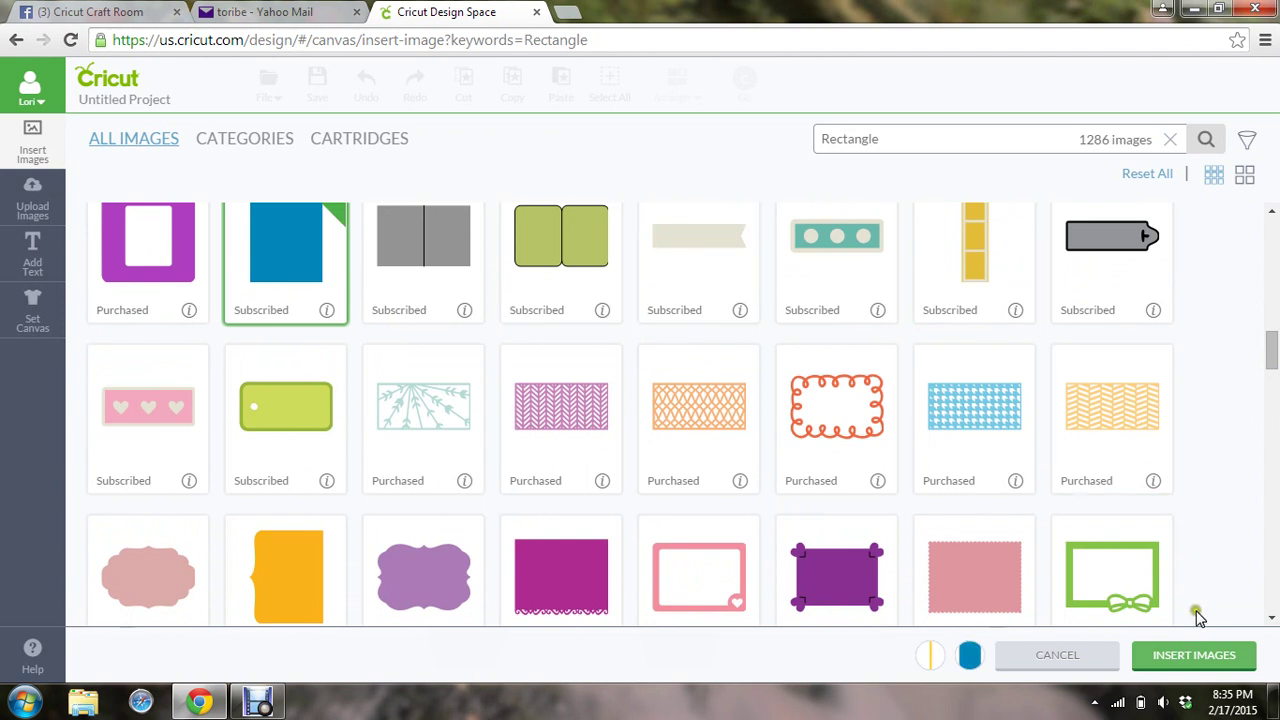
pyautogui.click(1180, 654)
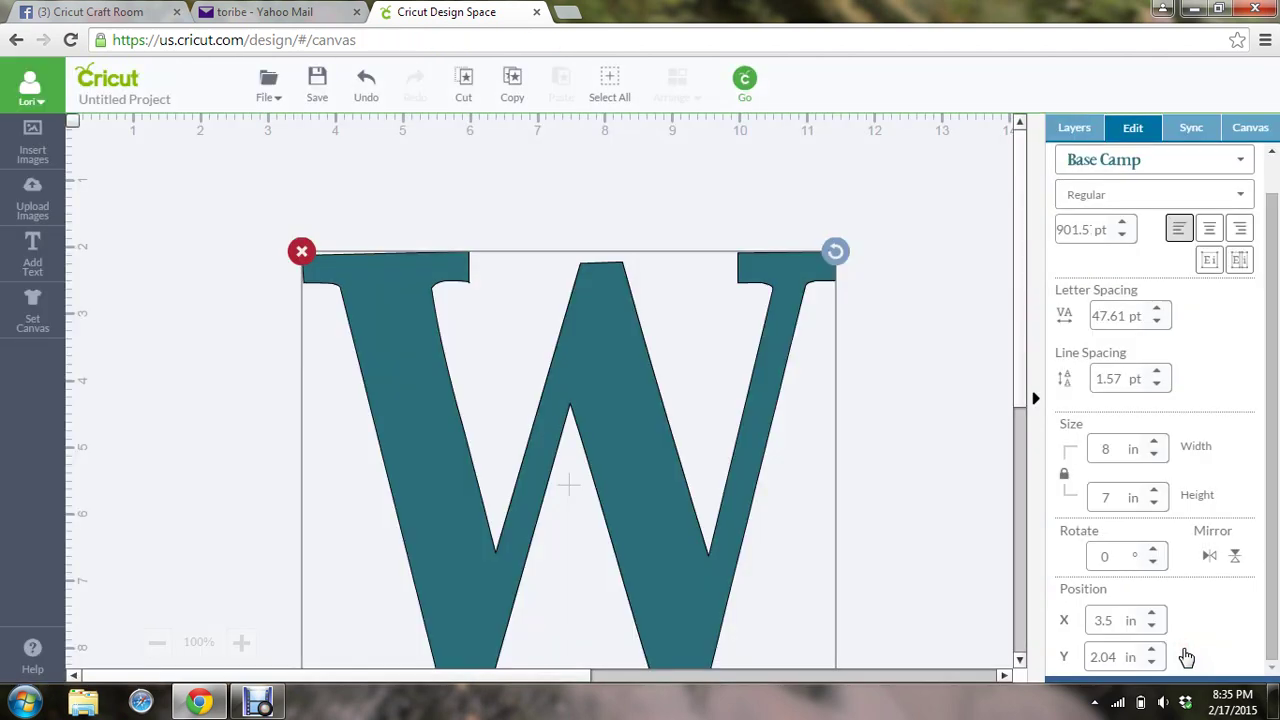
# Move the W to about X 1.35 in and step its width down to 6.69 in with the proportions locked
pyautogui.moveTo(605, 363); pyautogui.dragTo(457, 293)
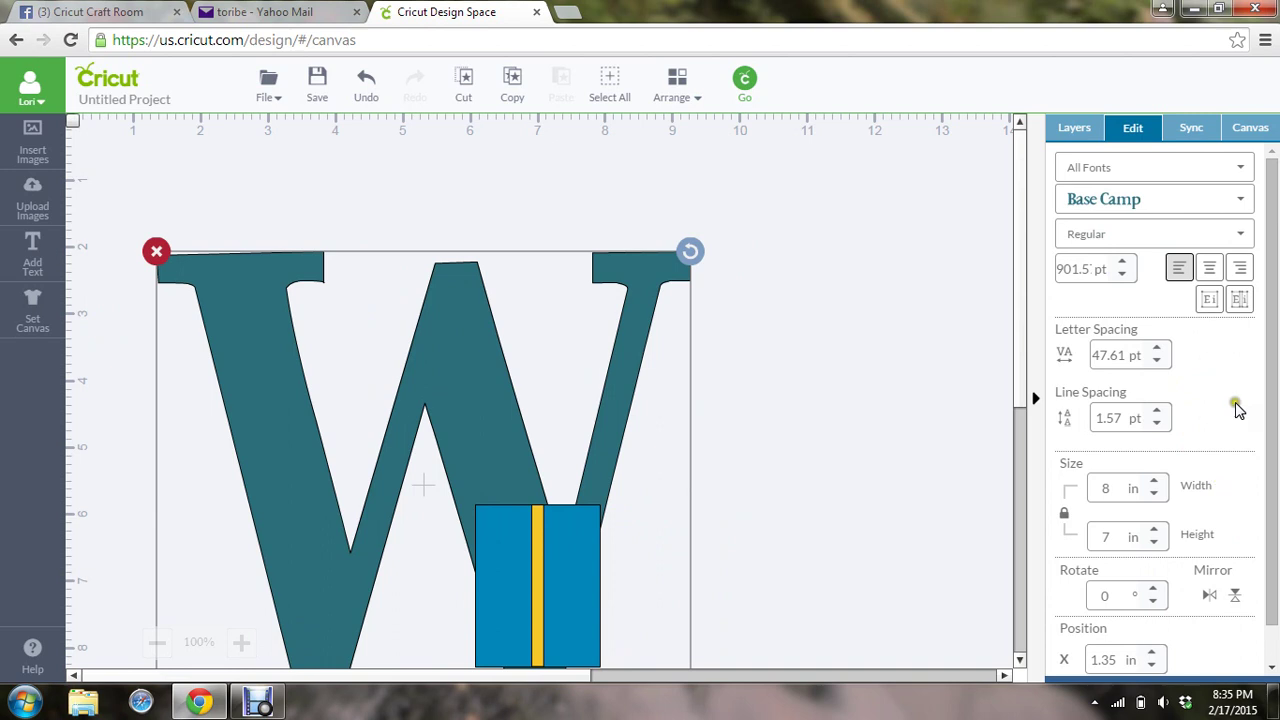
pyautogui.scroll(-1, 1270, 400)
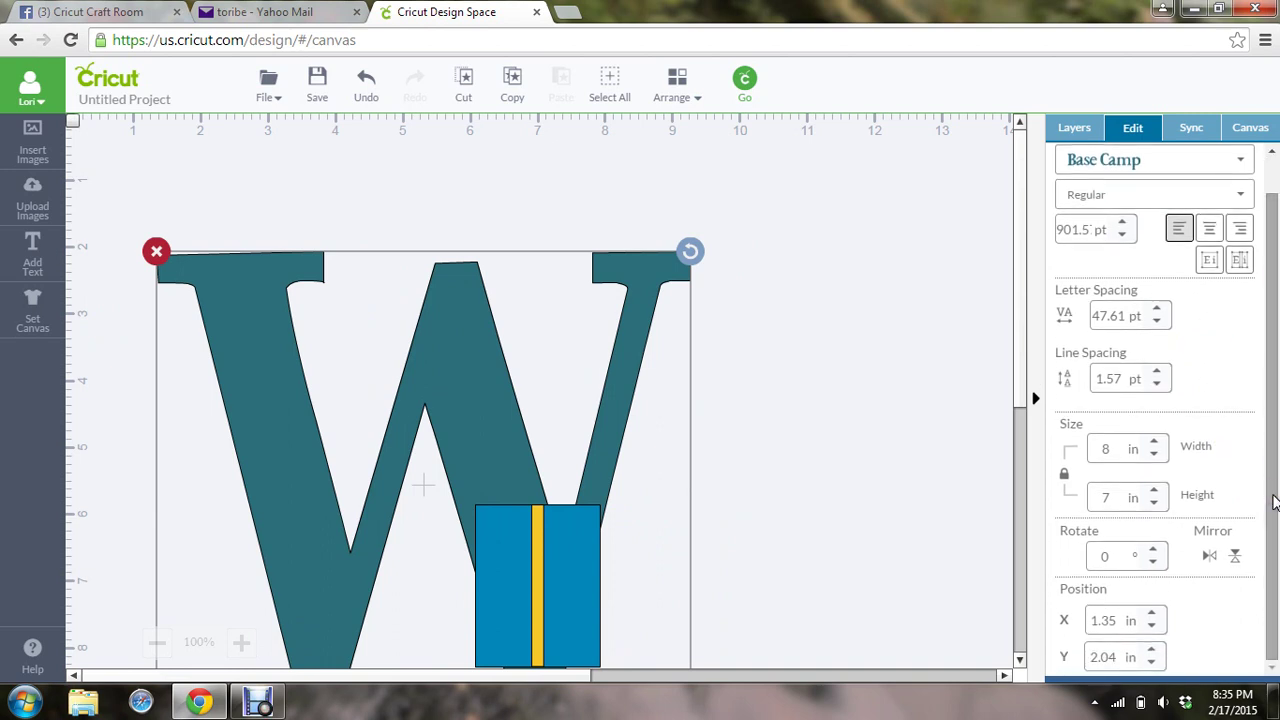
pyautogui.click(1154, 456)
pyautogui.click(1154, 456)
pyautogui.click(1154, 456)
pyautogui.click(1154, 456)
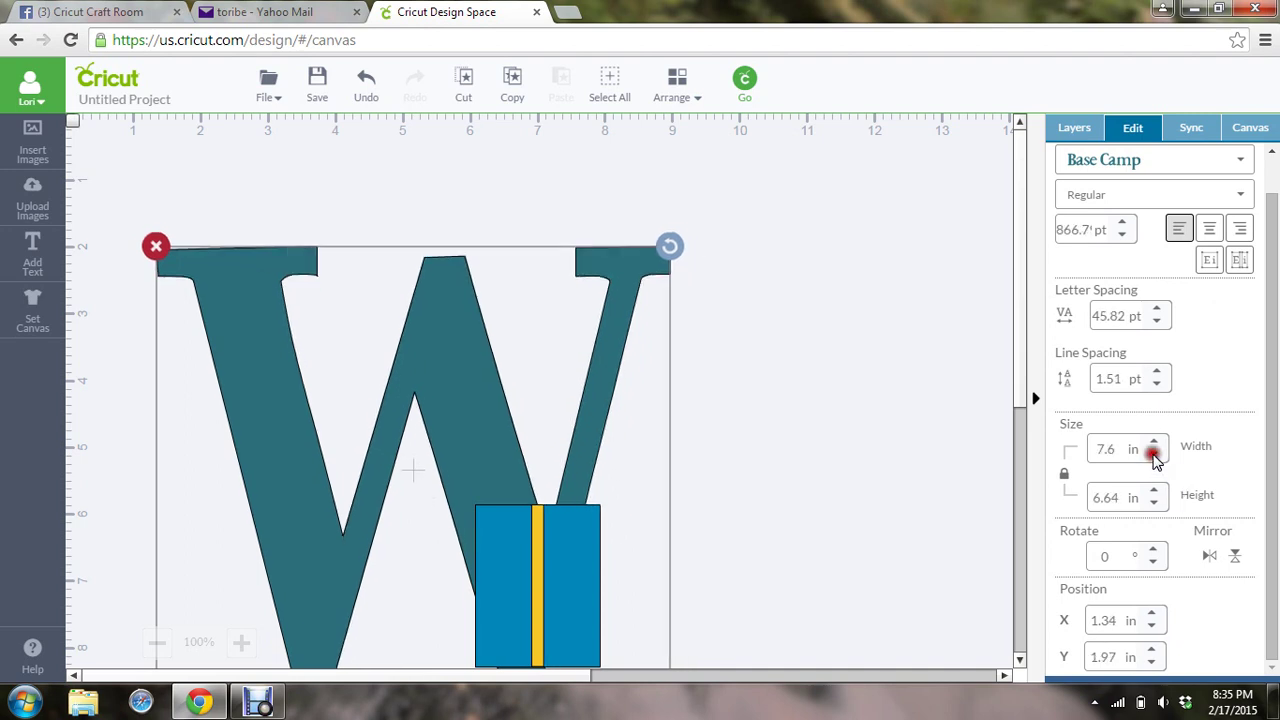
pyautogui.click(1154, 456)
pyautogui.click(1154, 456)
pyautogui.click(1154, 456)
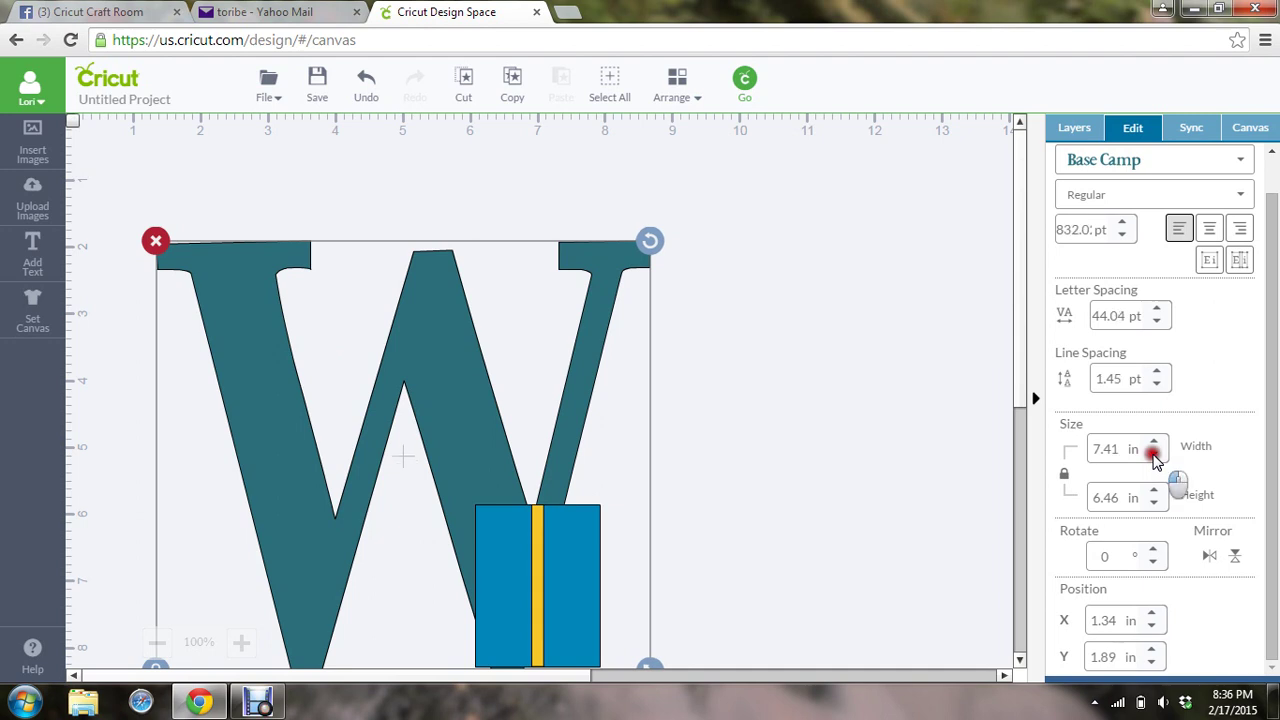
pyautogui.click(1154, 456)
pyautogui.click(1154, 456)
pyautogui.click(1154, 456)
pyautogui.click(1154, 456)
pyautogui.click(1154, 456)
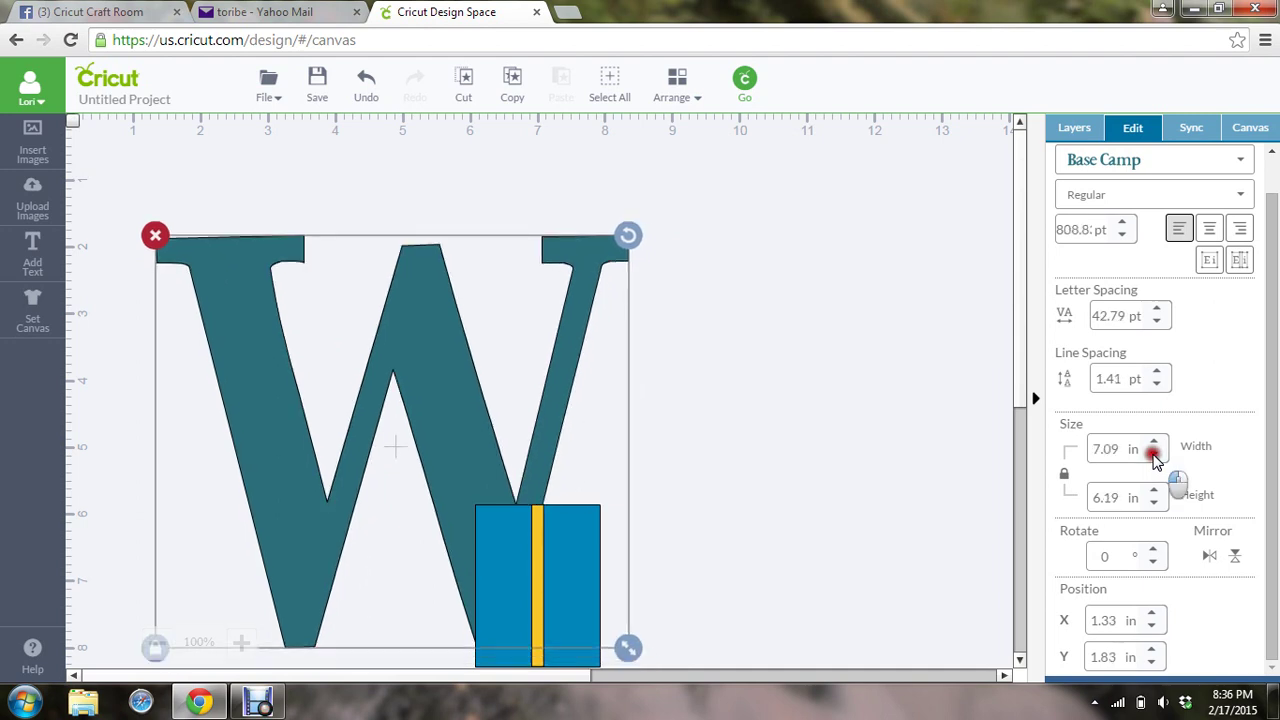
pyautogui.click(1154, 456)
pyautogui.click(1154, 456)
pyautogui.click(1154, 456)
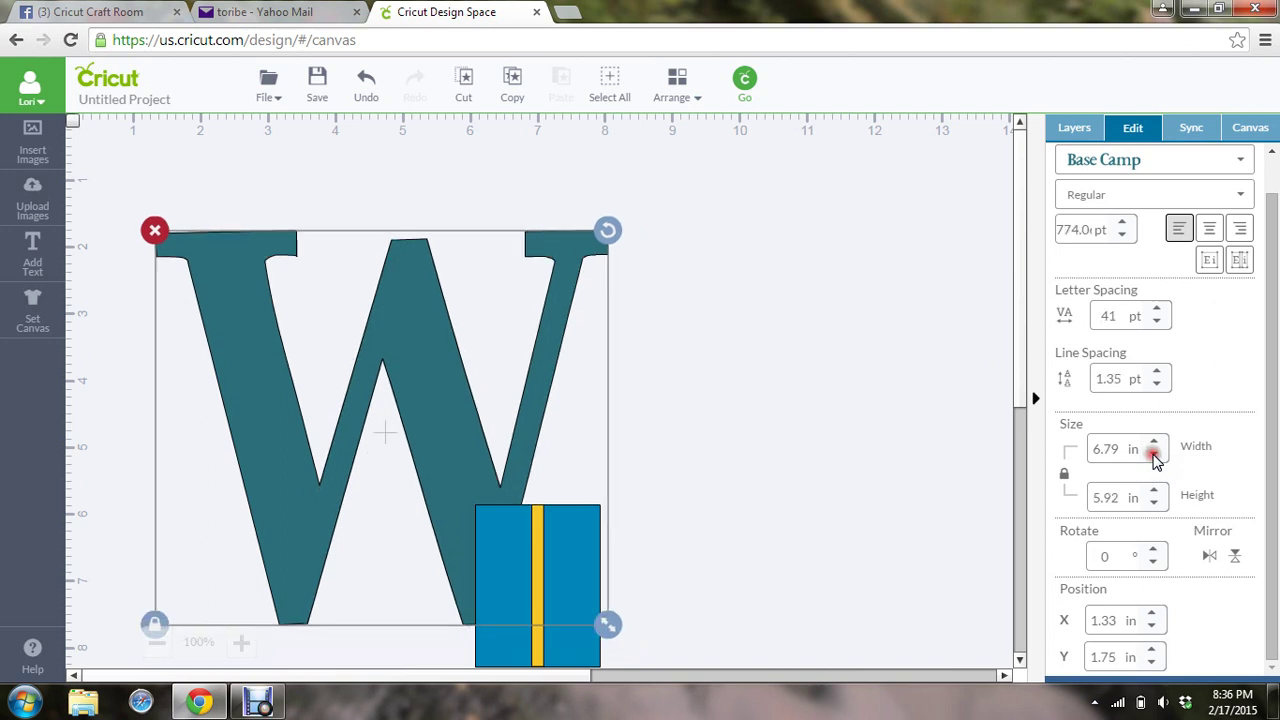
pyautogui.click(1154, 456)
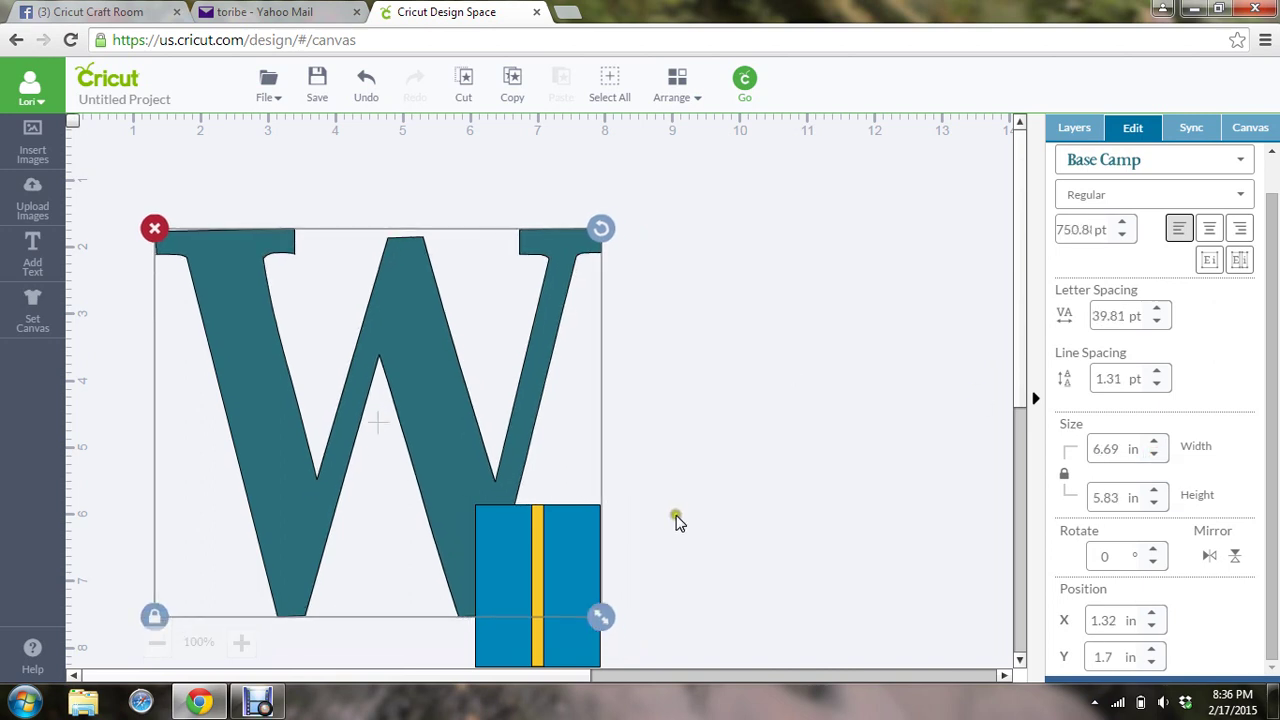
# Shrink the W freehand on the canvas to about 5.88 in wide, and set its width to exactly 6 in
pyautogui.moveTo(600, 617); pyautogui.dragTo(546, 567)
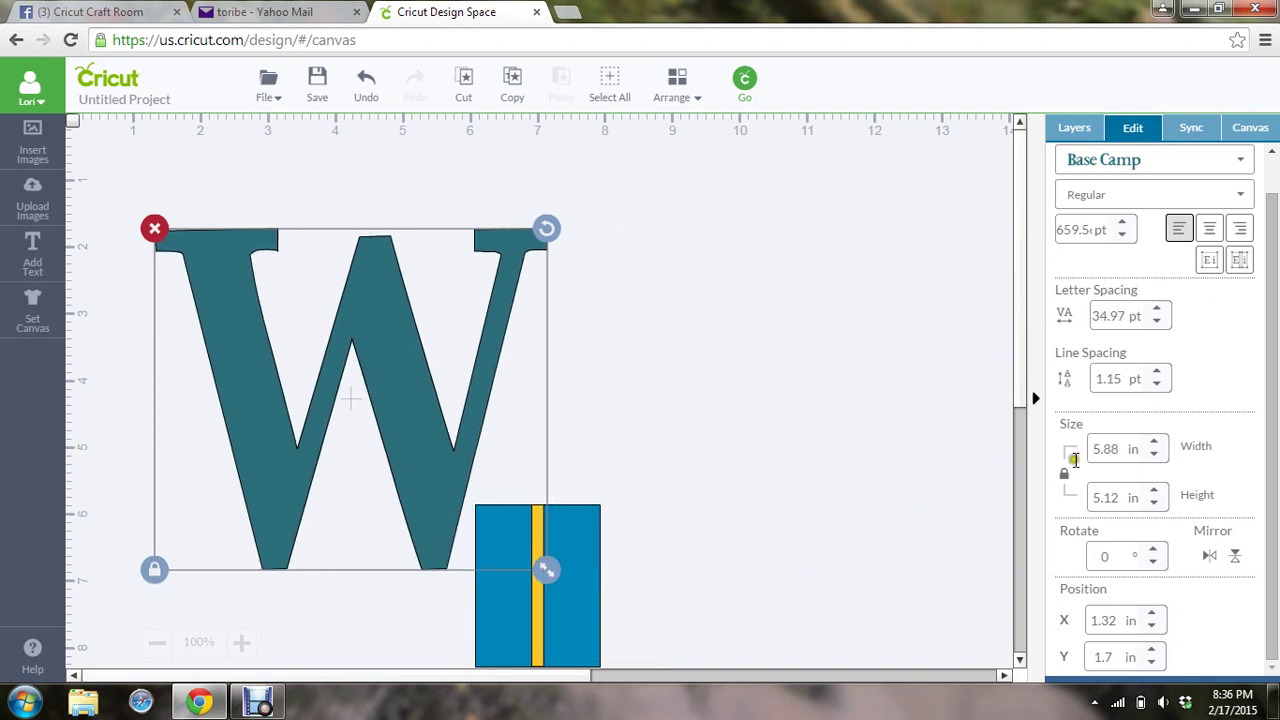
pyautogui.click(1155, 442)
pyautogui.click(1157, 447)
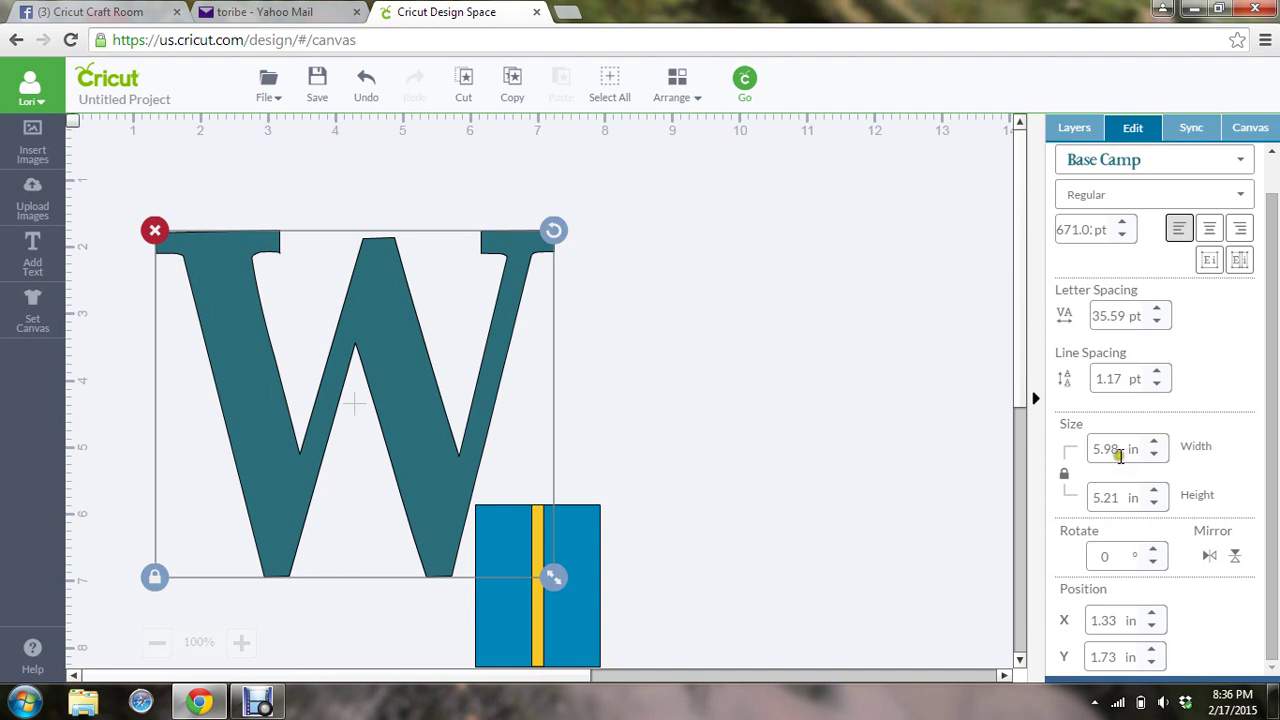
pyautogui.moveTo(1120, 449); pyautogui.dragTo(1000, 503)
pyautogui.write('6')
pyautogui.press('Tab')
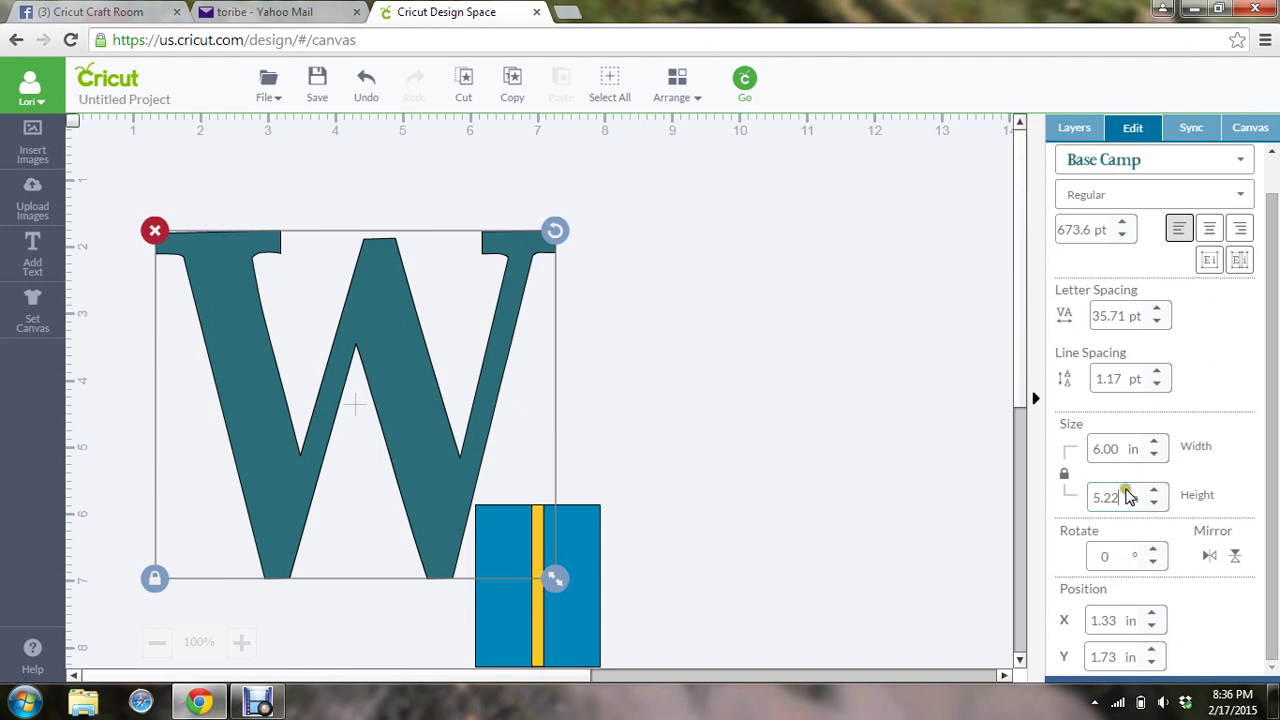
# Unlock the W's proportions and step only its height up to 5.82 in
pyautogui.click(1065, 474)
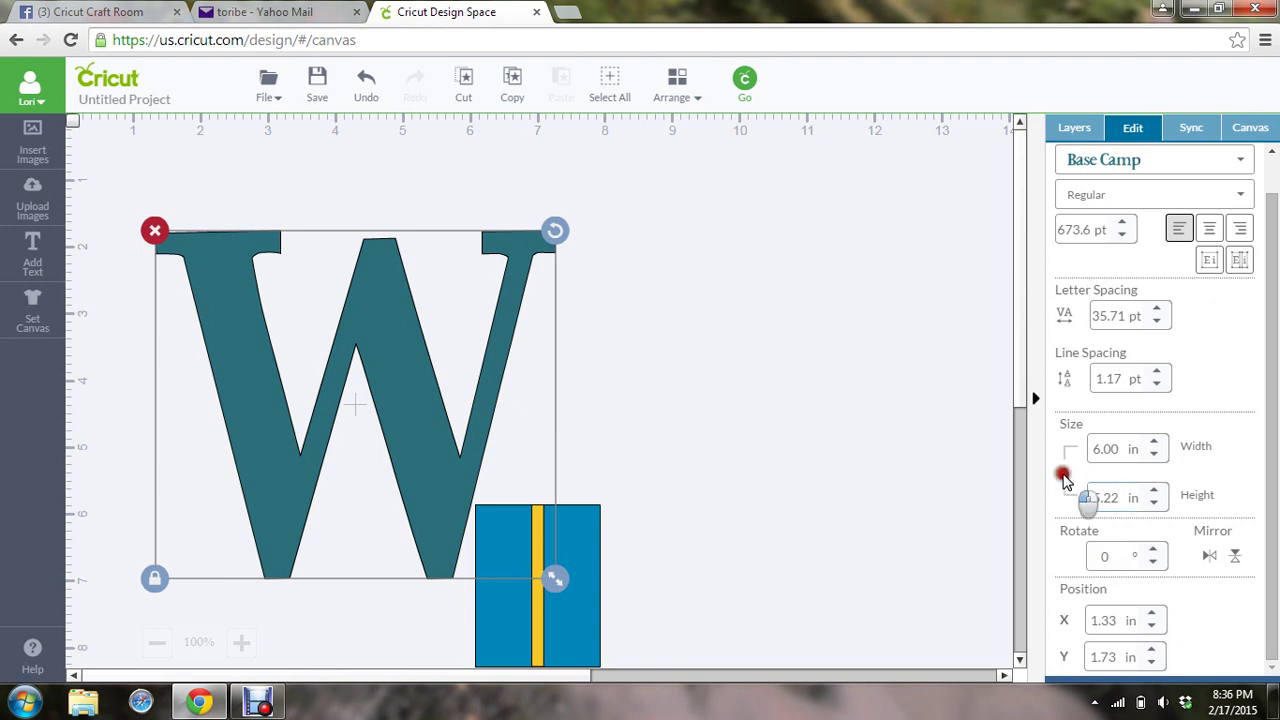
pyautogui.click(1153, 491)
pyautogui.click(1153, 491)
pyautogui.click(1153, 491)
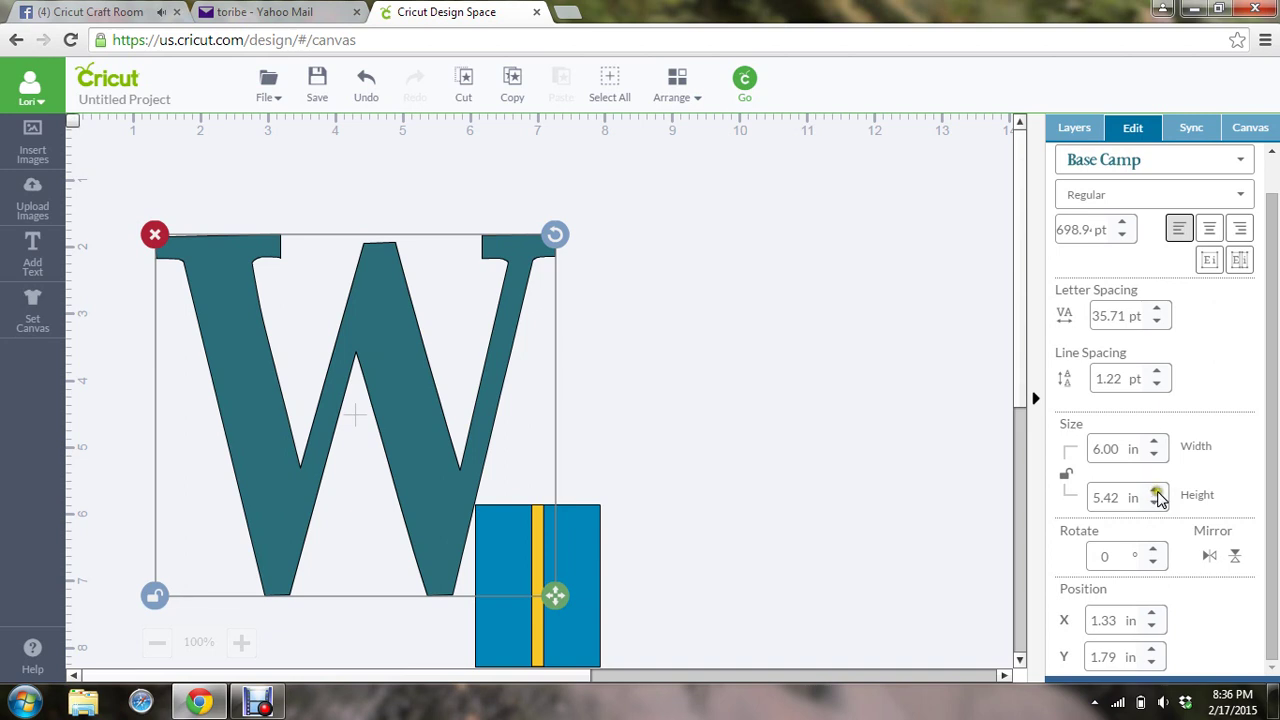
pyautogui.click(1155, 492)
pyautogui.click(1155, 492)
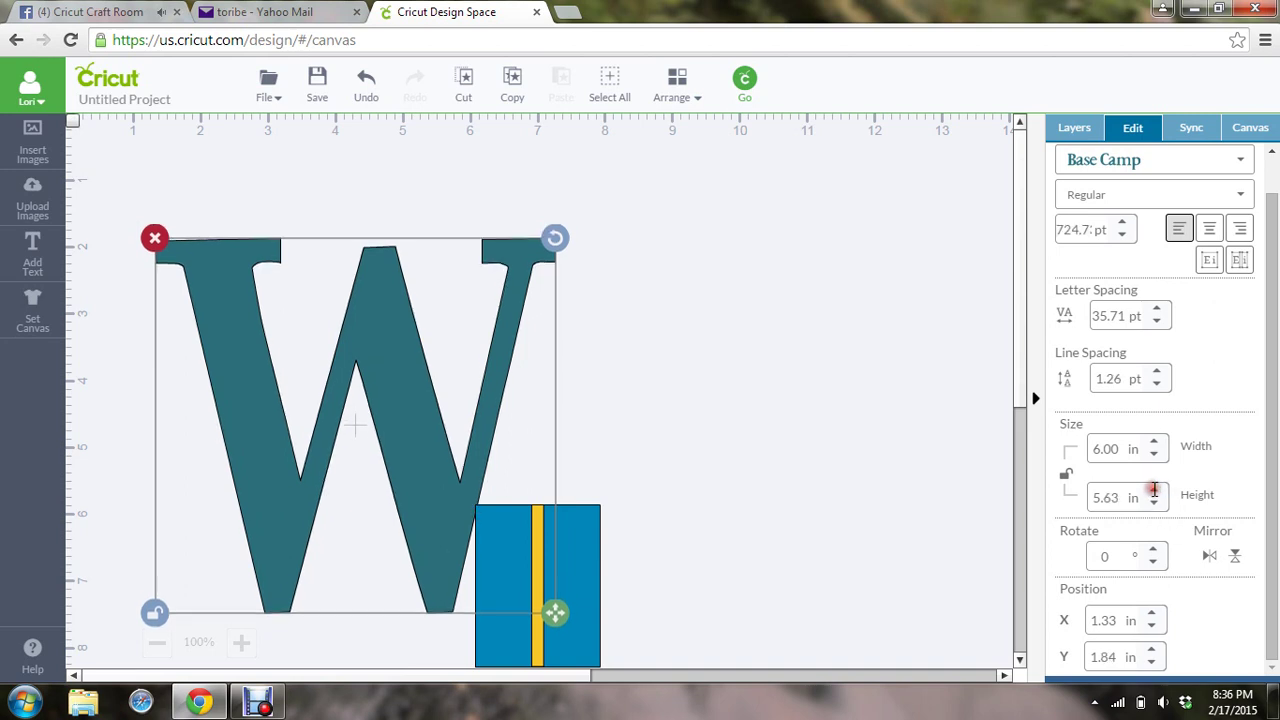
pyautogui.click(1154, 490)
pyautogui.click(1155, 490)
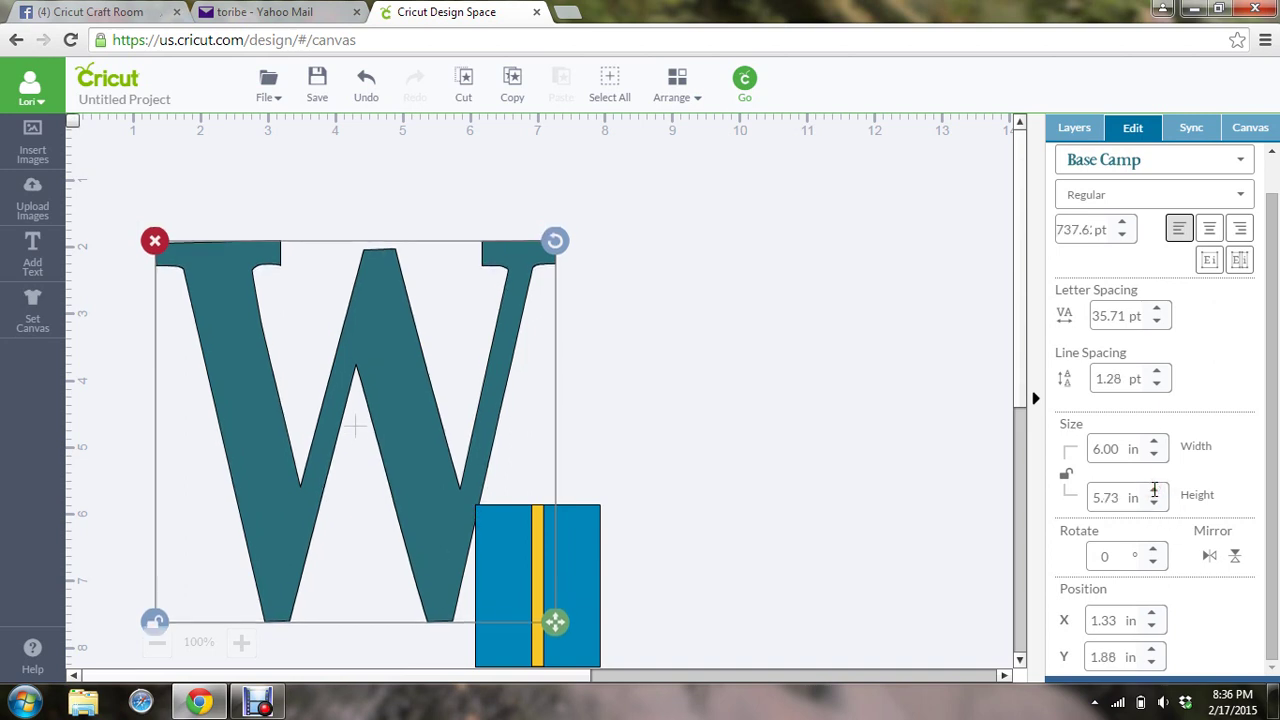
pyautogui.click(1155, 490)
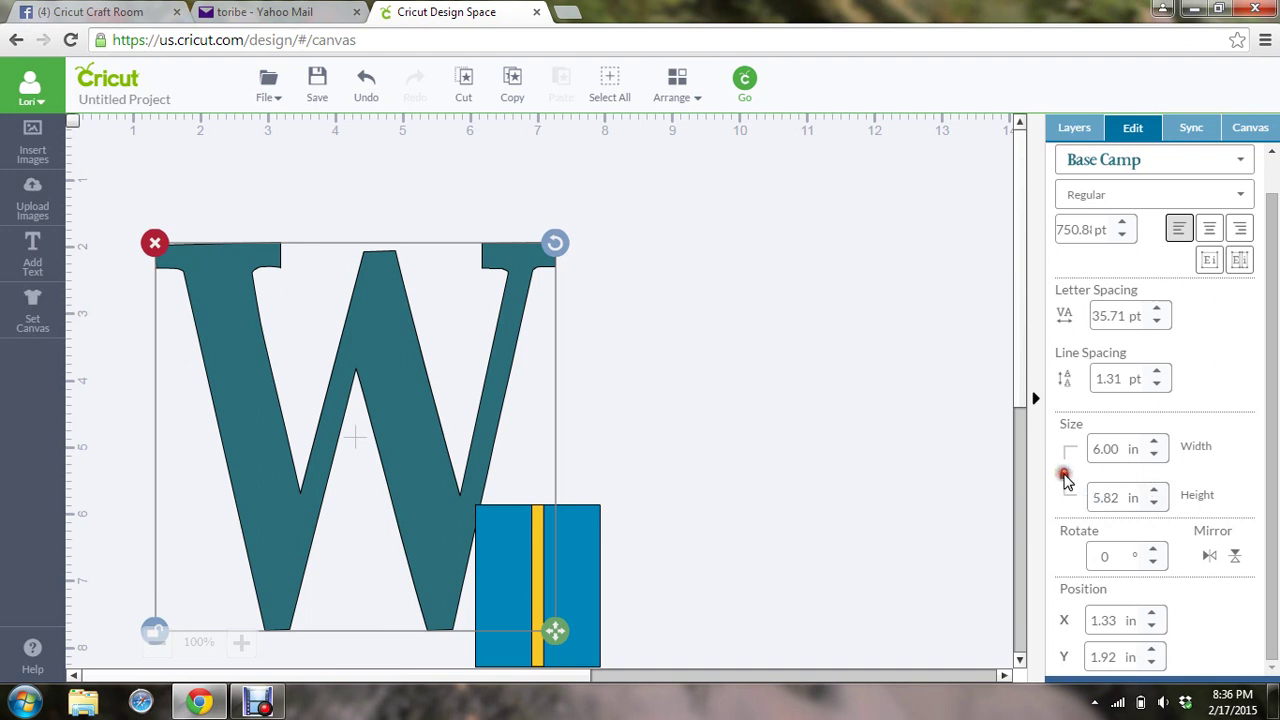
# Relock the W's proportions and set its width to 5 in
pyautogui.click(1064, 476)
pyautogui.press('Tab')
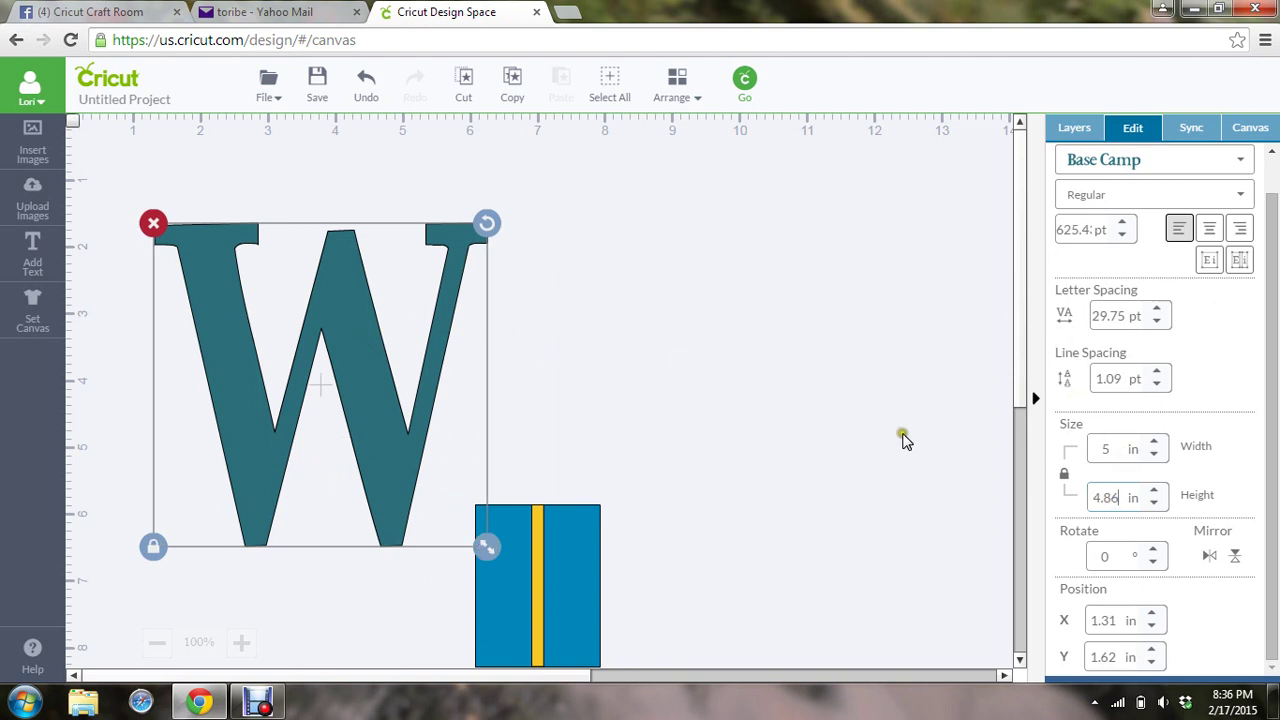
# Step the W's X position down to 0.31 in and back up, and set it to 1.5 in
pyautogui.click(1152, 627)
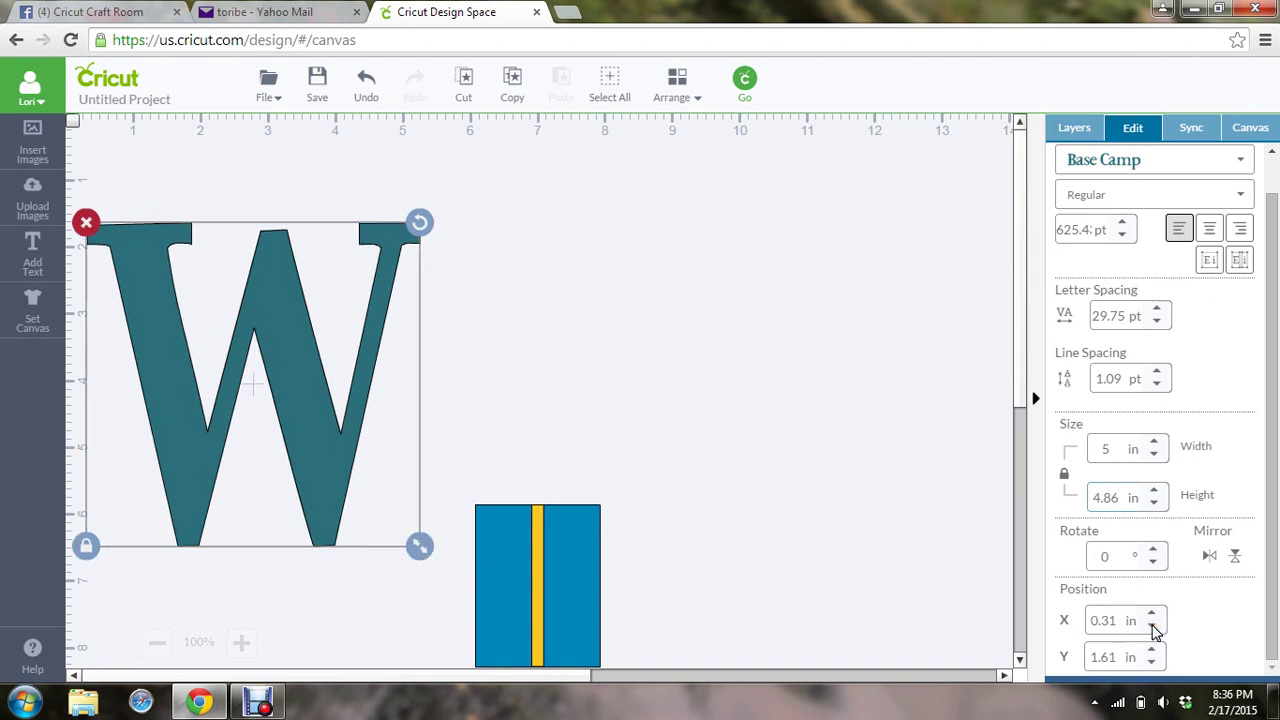
pyautogui.click(1153, 615)
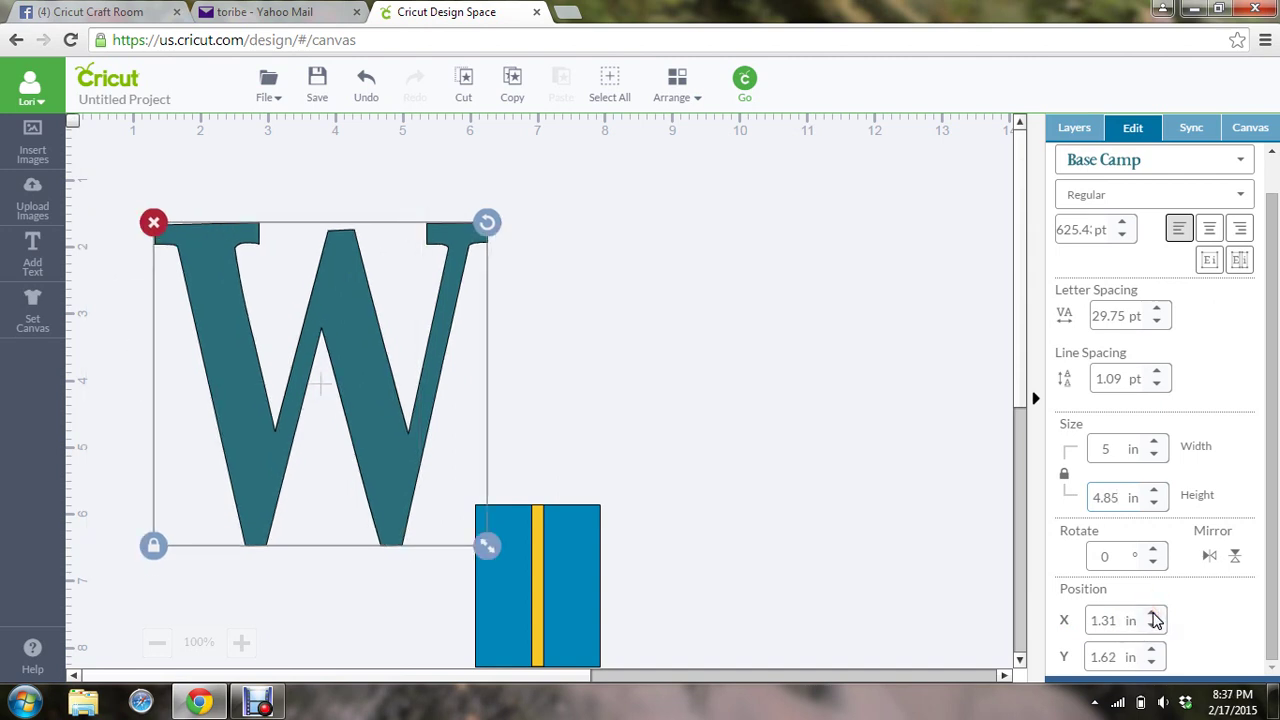
pyautogui.doubleClick(1118, 620)
pyautogui.write('1.5')
pyautogui.press('Return')
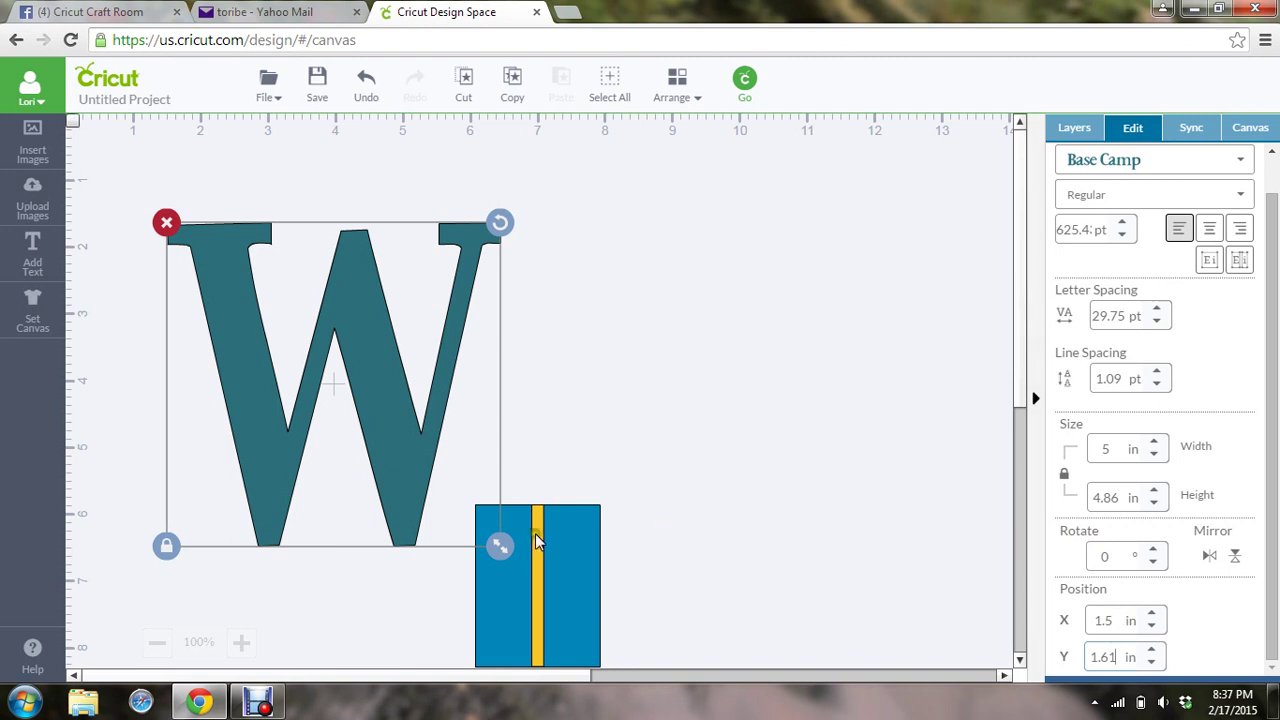
# Move the yellow bar to about X 13.63 in, Y 0.11 in, and the blue rectangle to about X 7.45 in, Y 1.98 in
pyautogui.moveTo(543, 560); pyautogui.dragTo(990, 145)
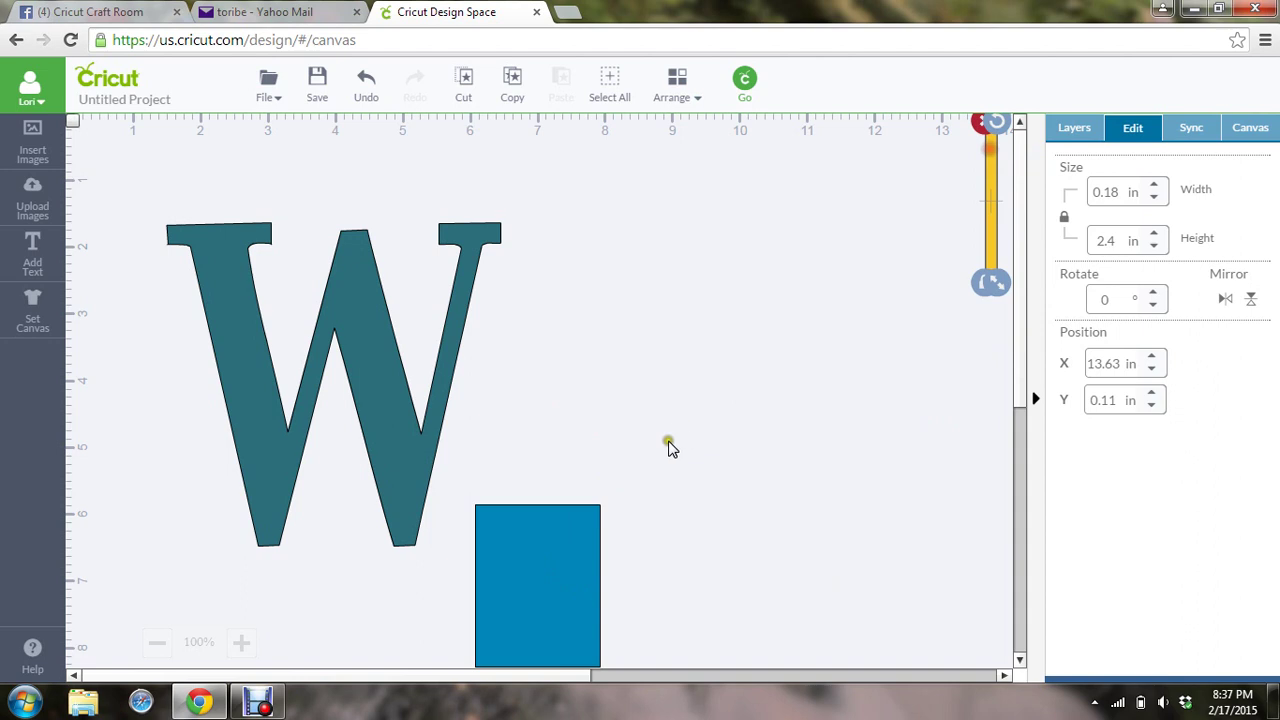
pyautogui.click(555, 519)
pyautogui.moveTo(578, 487); pyautogui.dragTo(645, 272)
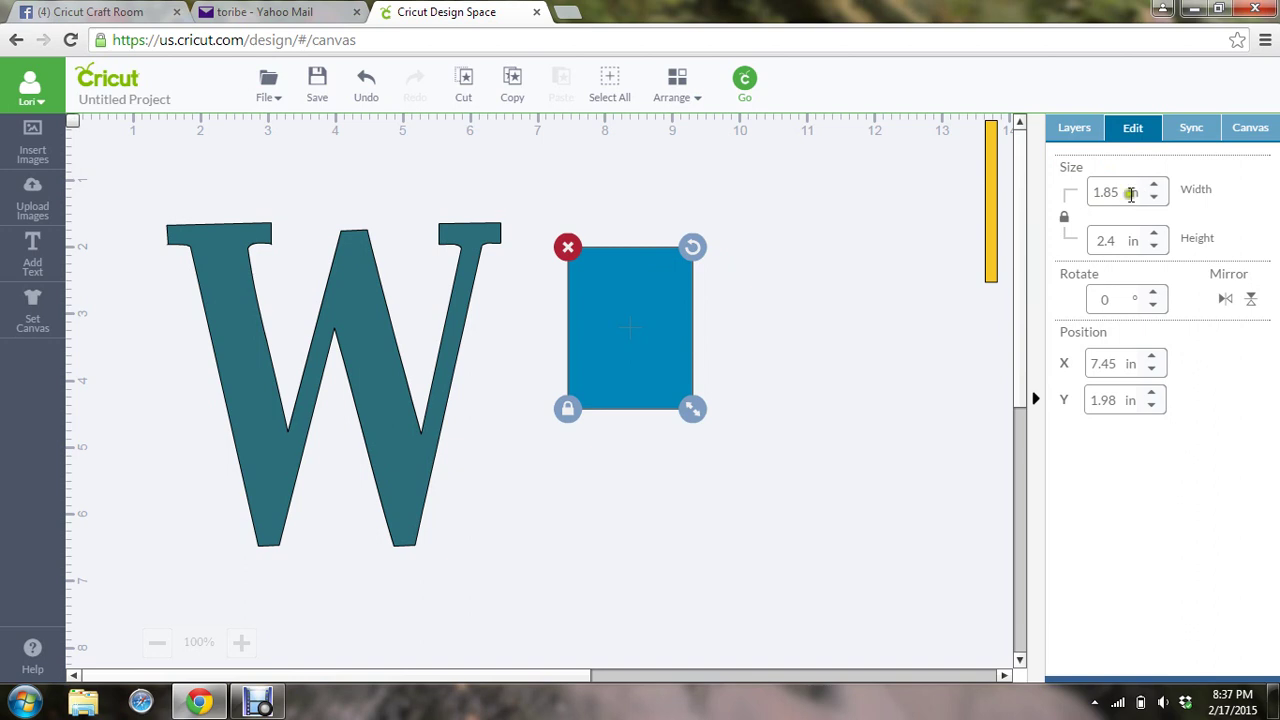
# Unlock the blue rectangle's proportions and set its size to 2 in wide by 8 in high
pyautogui.moveTo(1123, 190); pyautogui.dragTo(1085, 197)
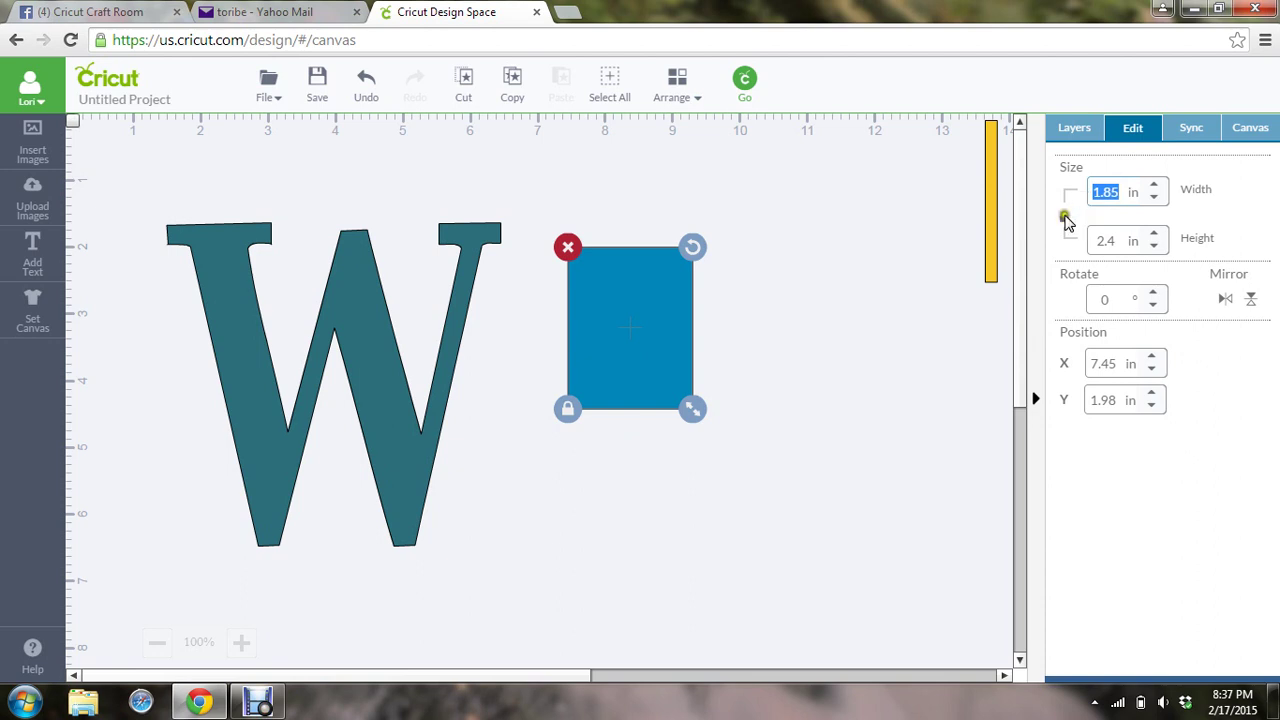
pyautogui.click(1064, 216)
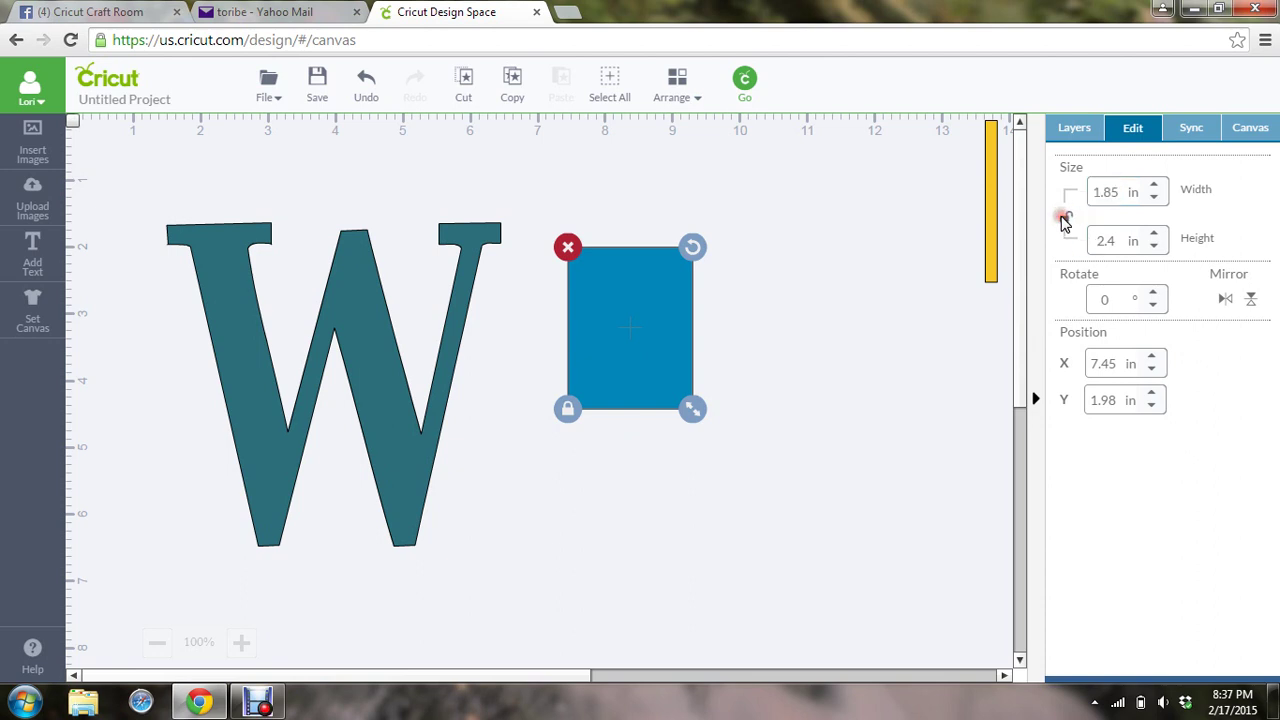
pyautogui.click(1117, 191)
pyautogui.write('2')
pyautogui.press('Tab')
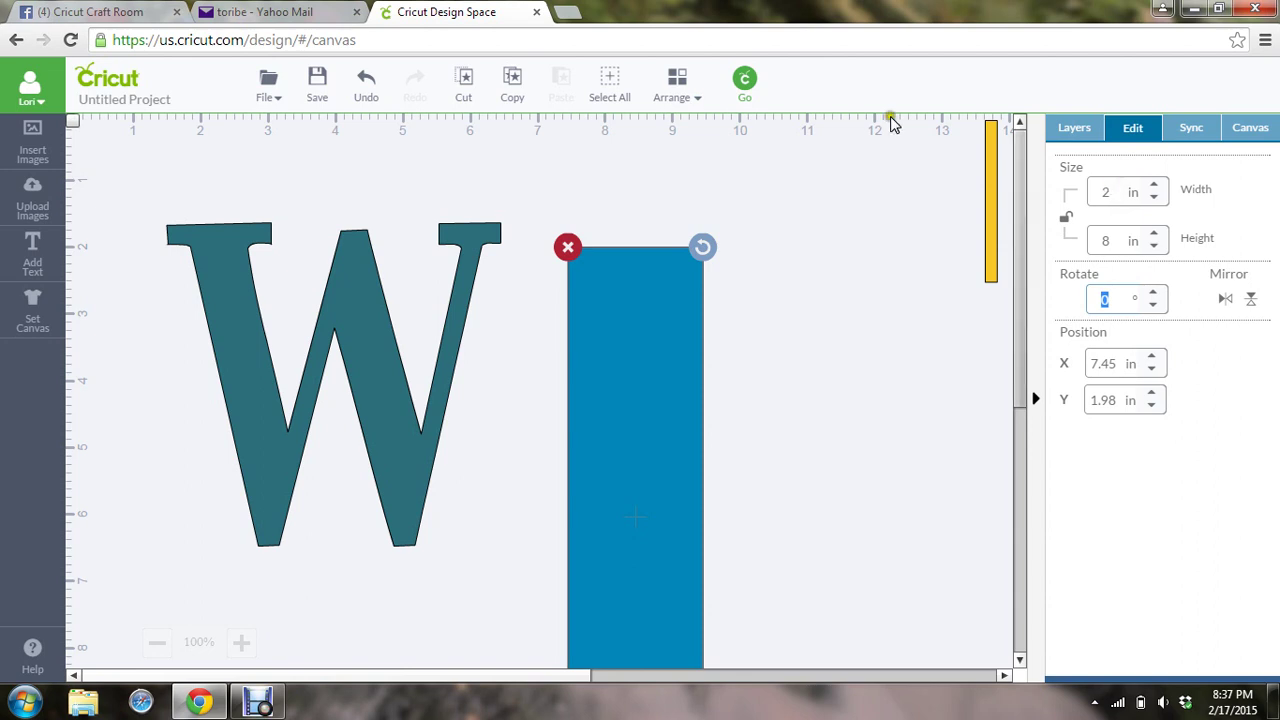
# Rotate the blue rectangle by 90 degrees
pyautogui.click(1130, 291)
pyautogui.write('9')
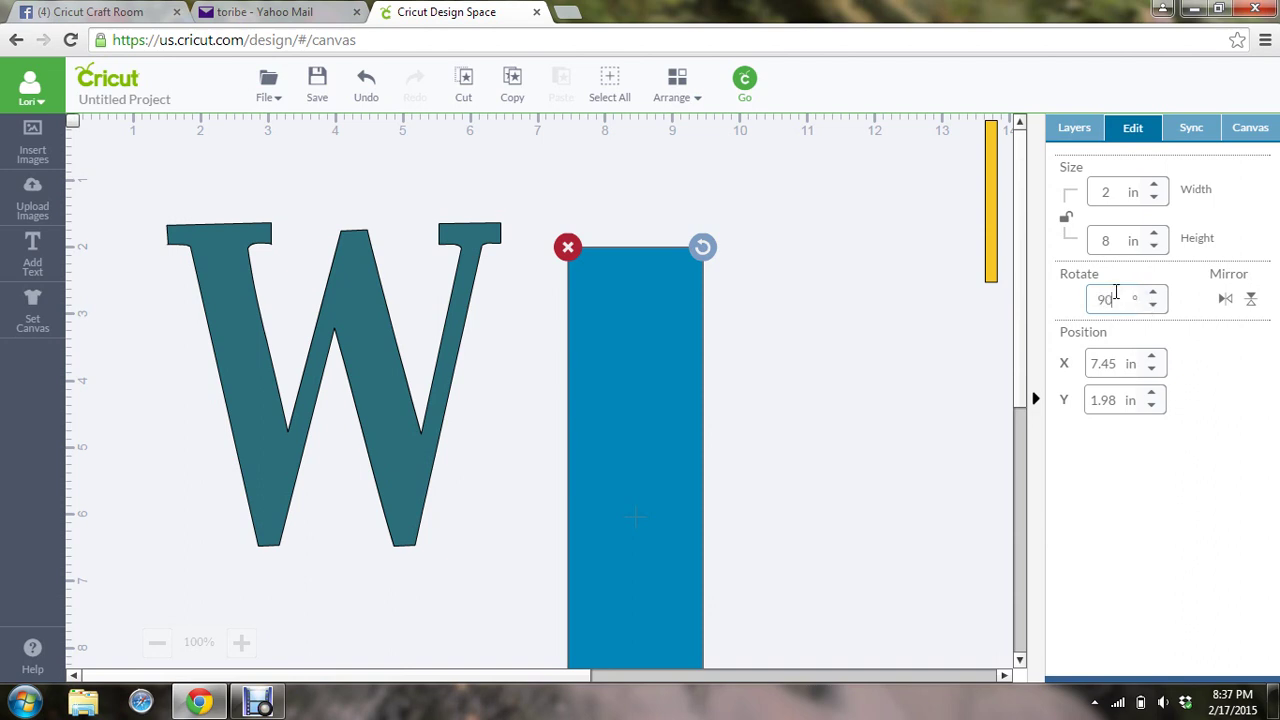
pyautogui.press('Tab')
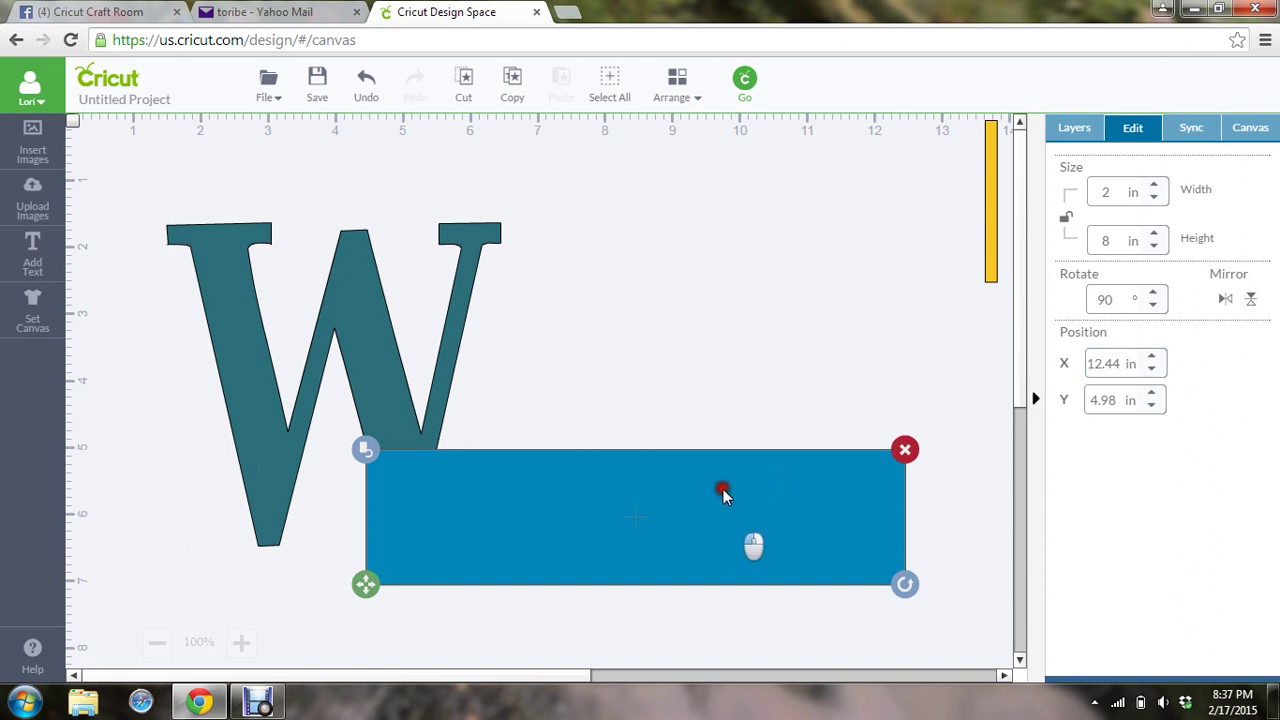
# Move the blue rectangle across the middle of the W, about Y 3.55 in, and set its X position to 8.00 in
pyautogui.moveTo(723, 489); pyautogui.dragTo(433, 432)
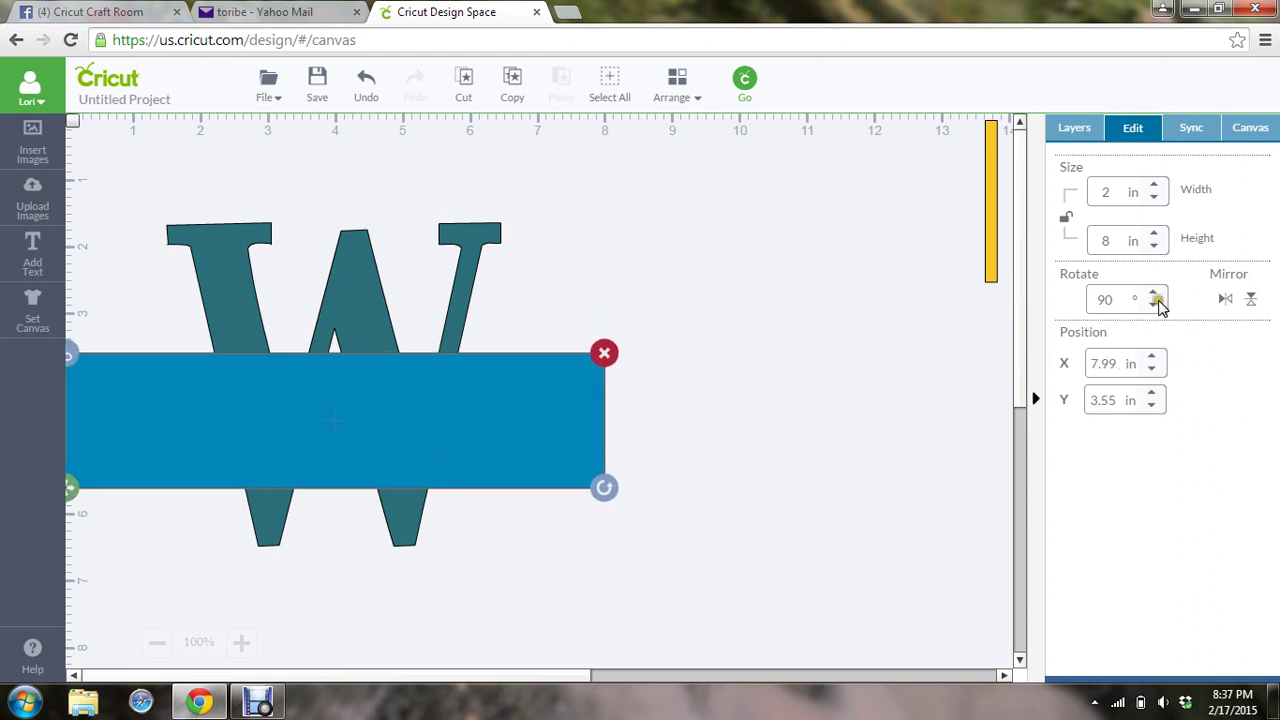
pyautogui.click(1120, 364)
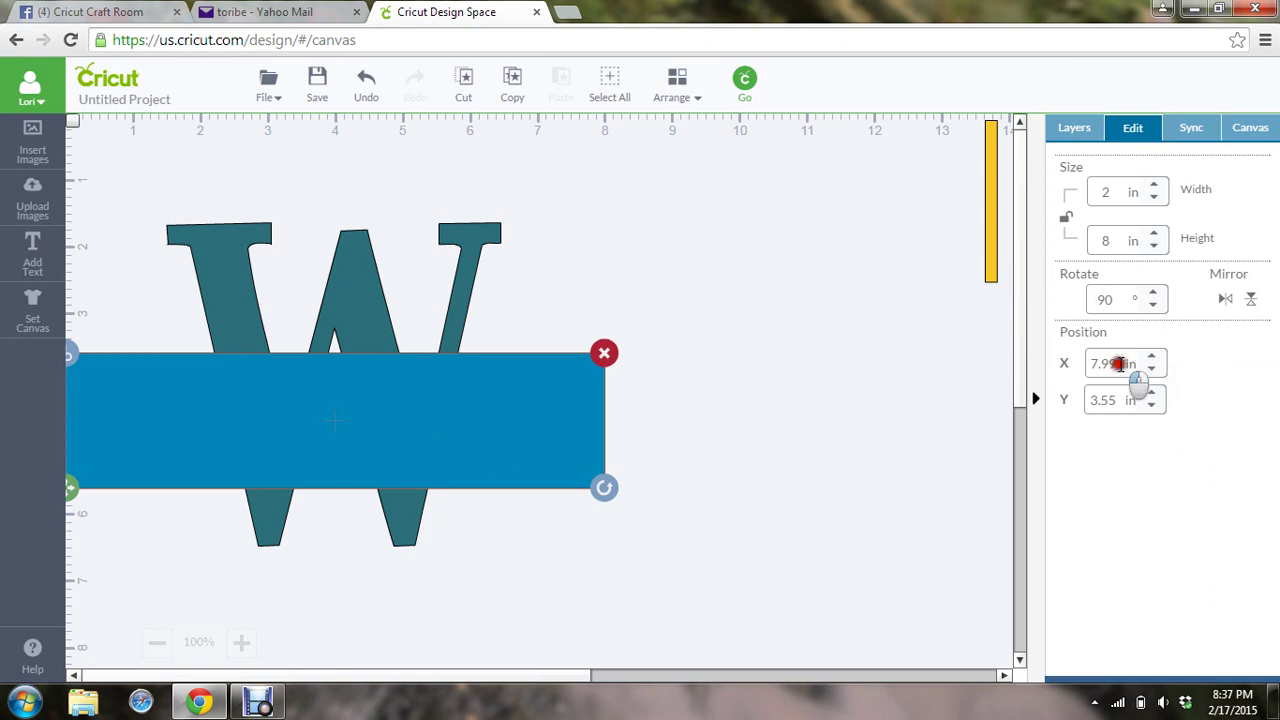
pyautogui.doubleClick(1105, 364)
pyautogui.write('8.')
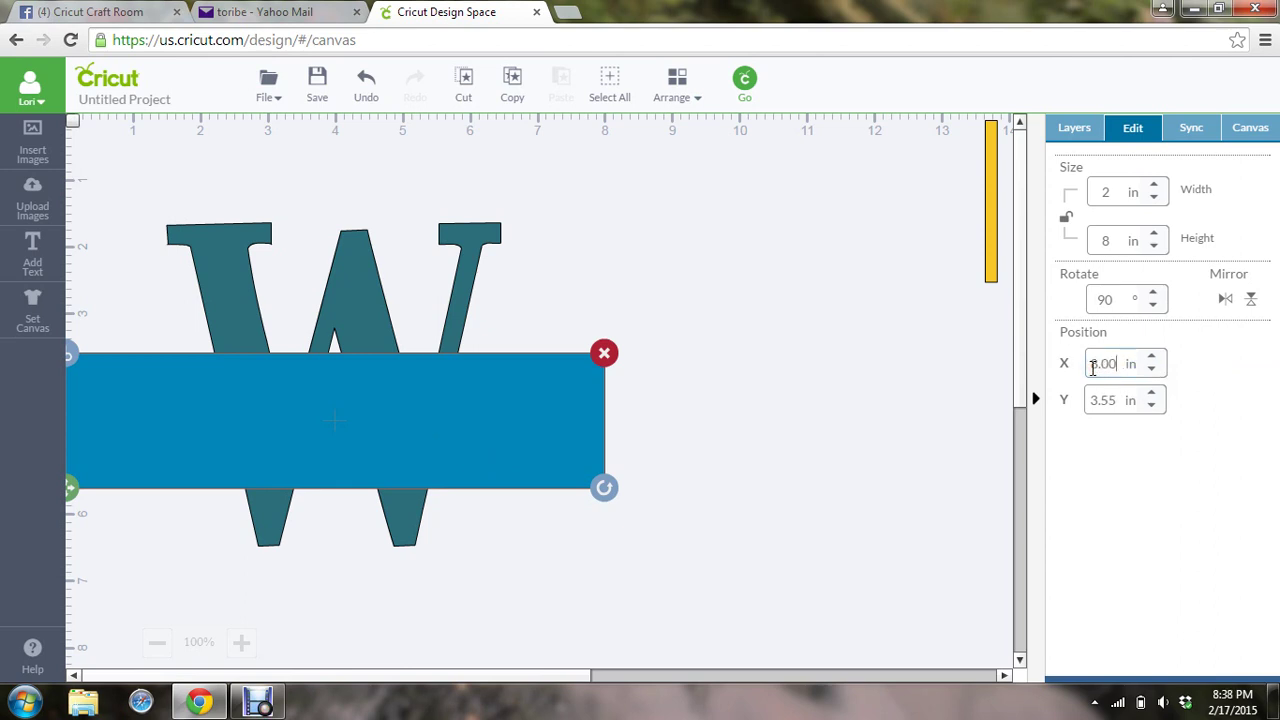
pyautogui.write('00')
pyautogui.press('Tab')
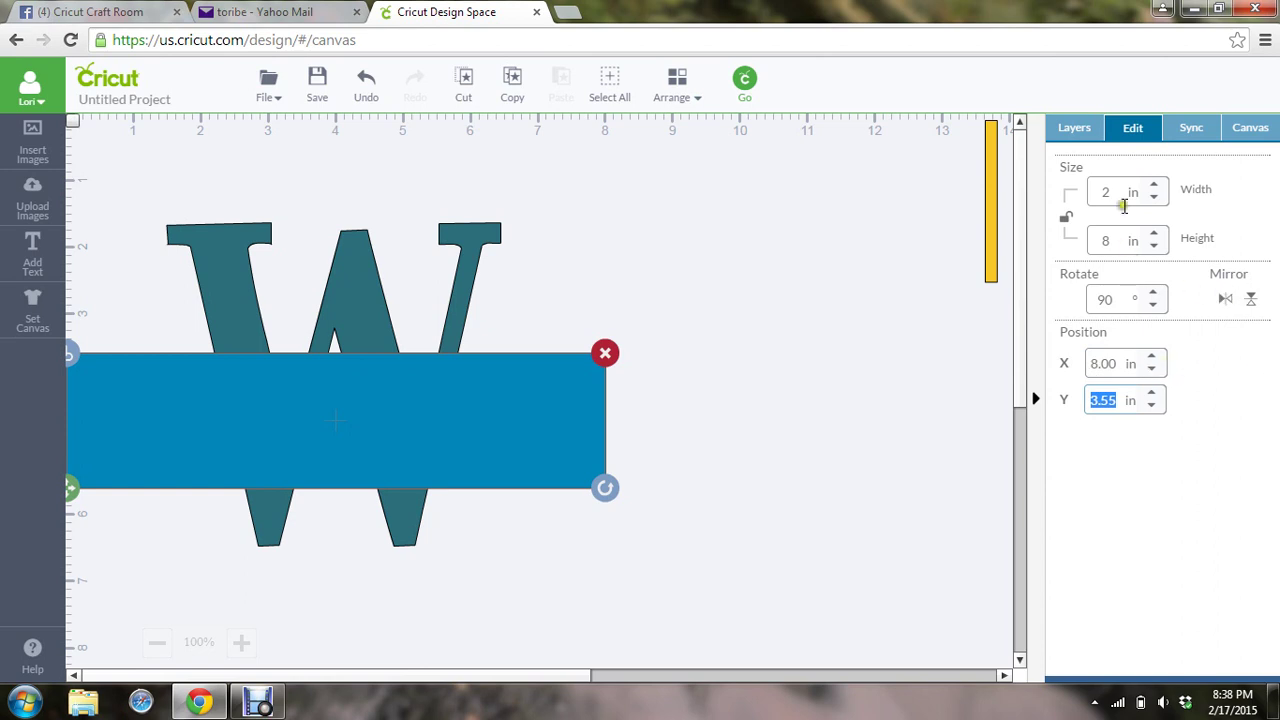
# Select the W together with the blue rectangle and slice them
pyautogui.click(360, 281)
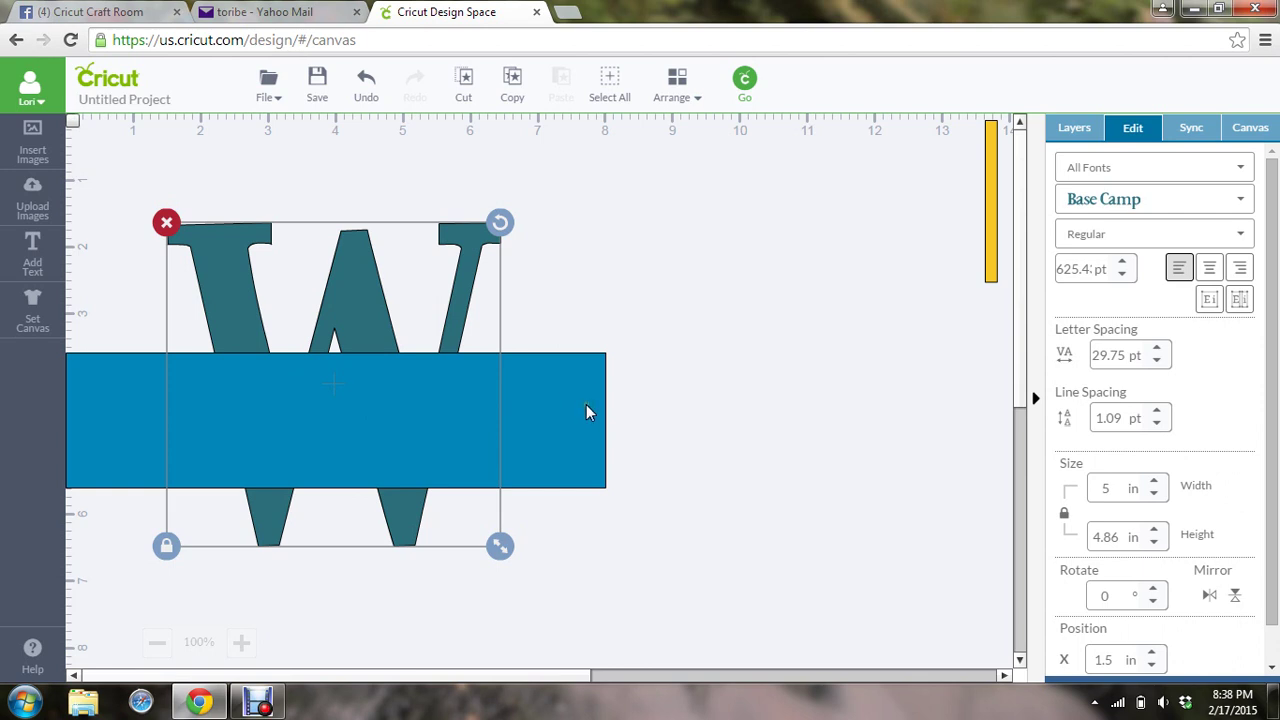
pyautogui.click(1062, 130)
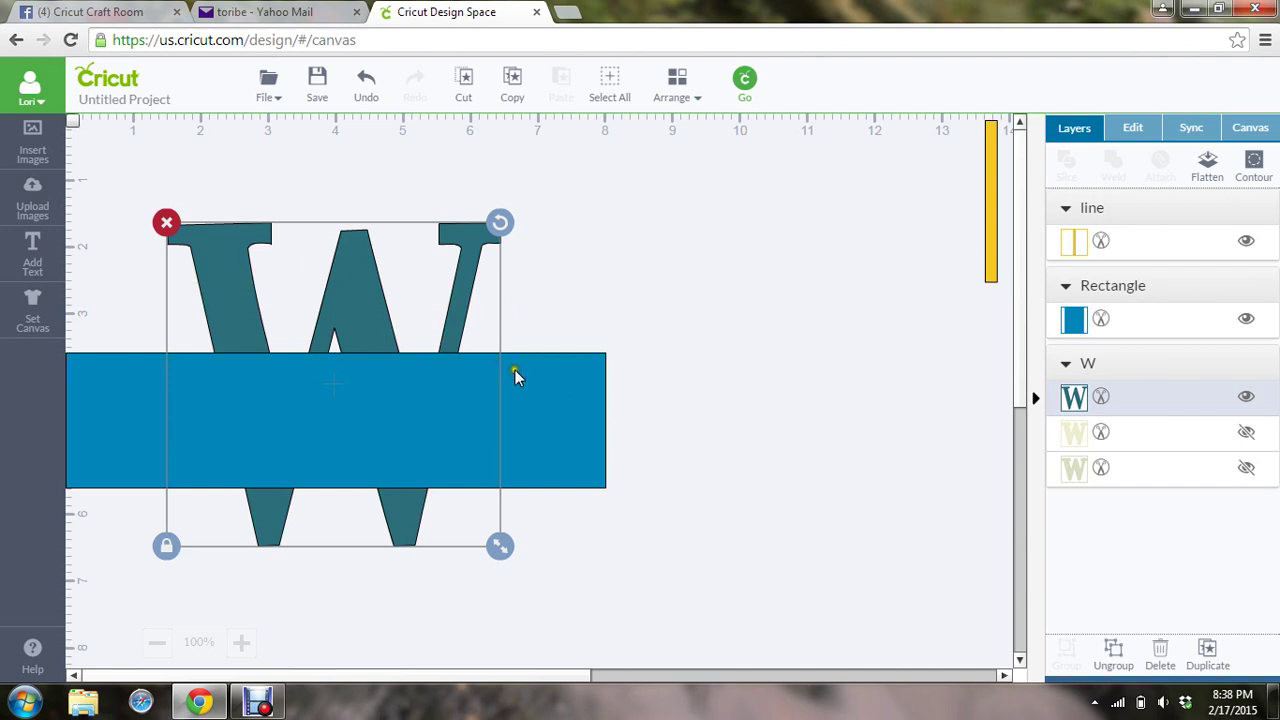
pyautogui.click(557, 405)
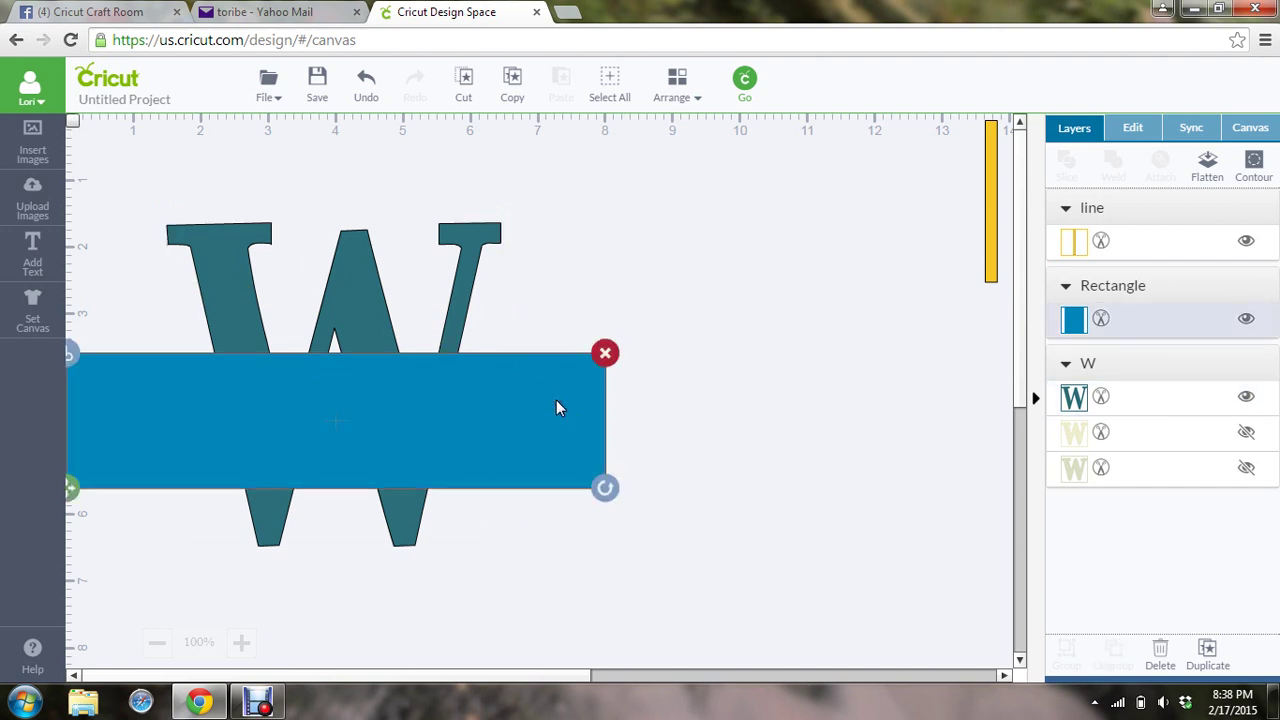
pyautogui.keyDown('shift'); pyautogui.click(456, 313); pyautogui.keyUp('shift')
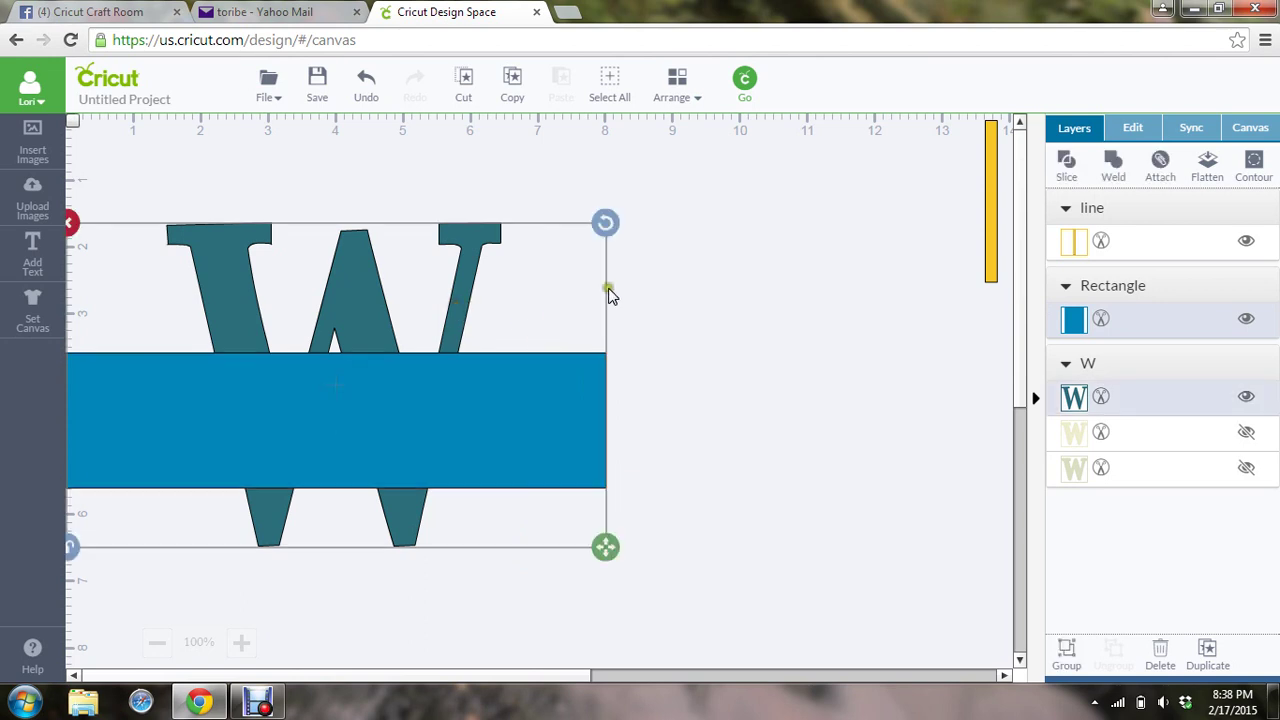
pyautogui.click(724, 240)
pyautogui.click(366, 285)
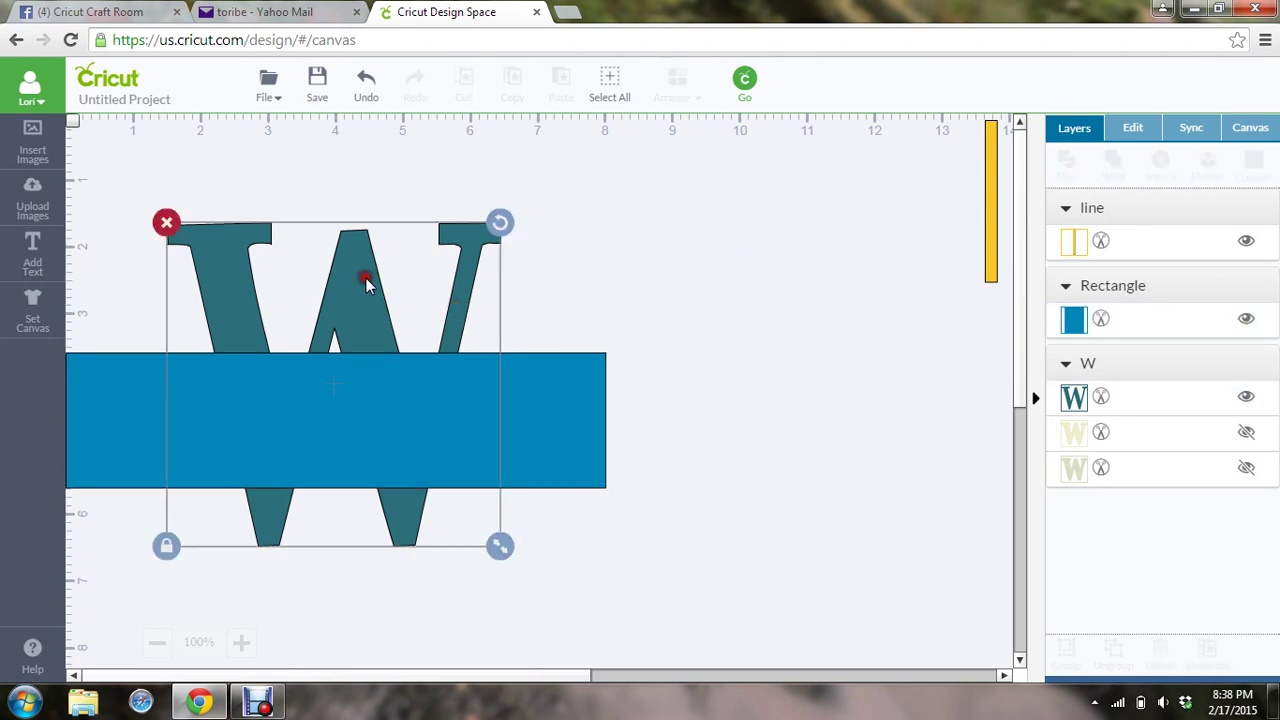
pyautogui.keyDown('shift'); pyautogui.click(588, 406); pyautogui.keyUp('shift')
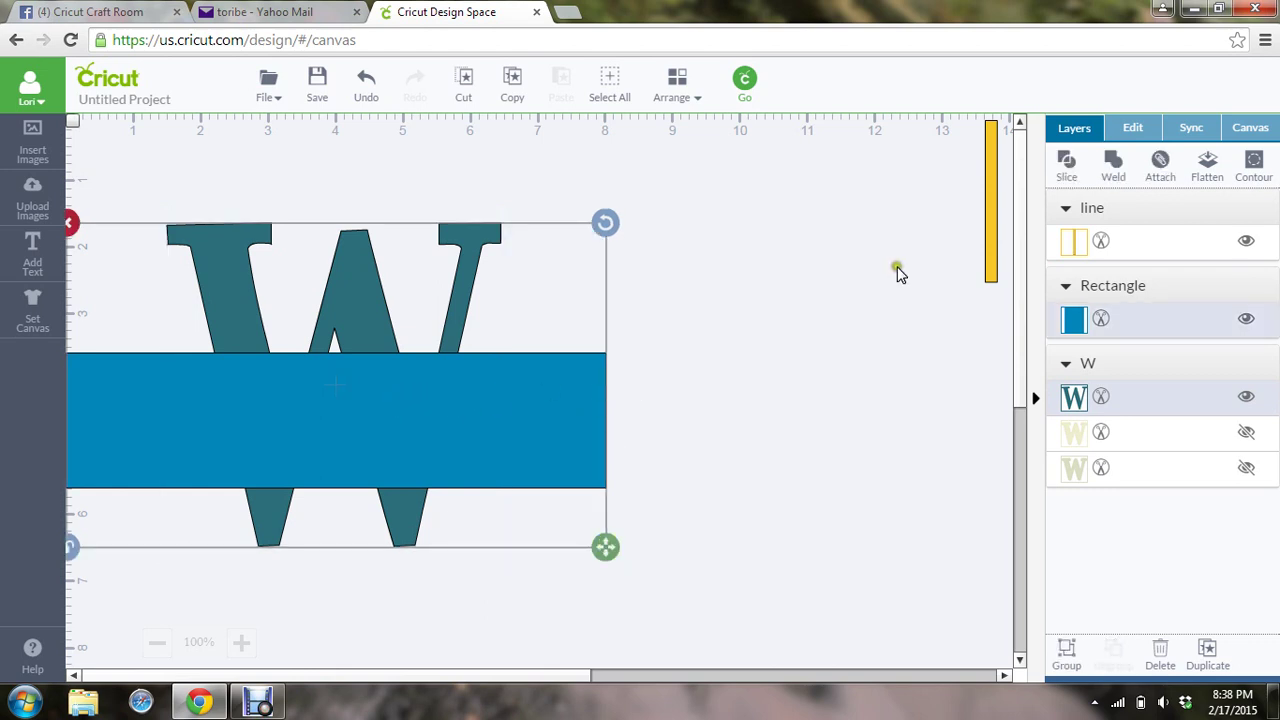
pyautogui.click(1066, 178)
pyautogui.click(1067, 166)
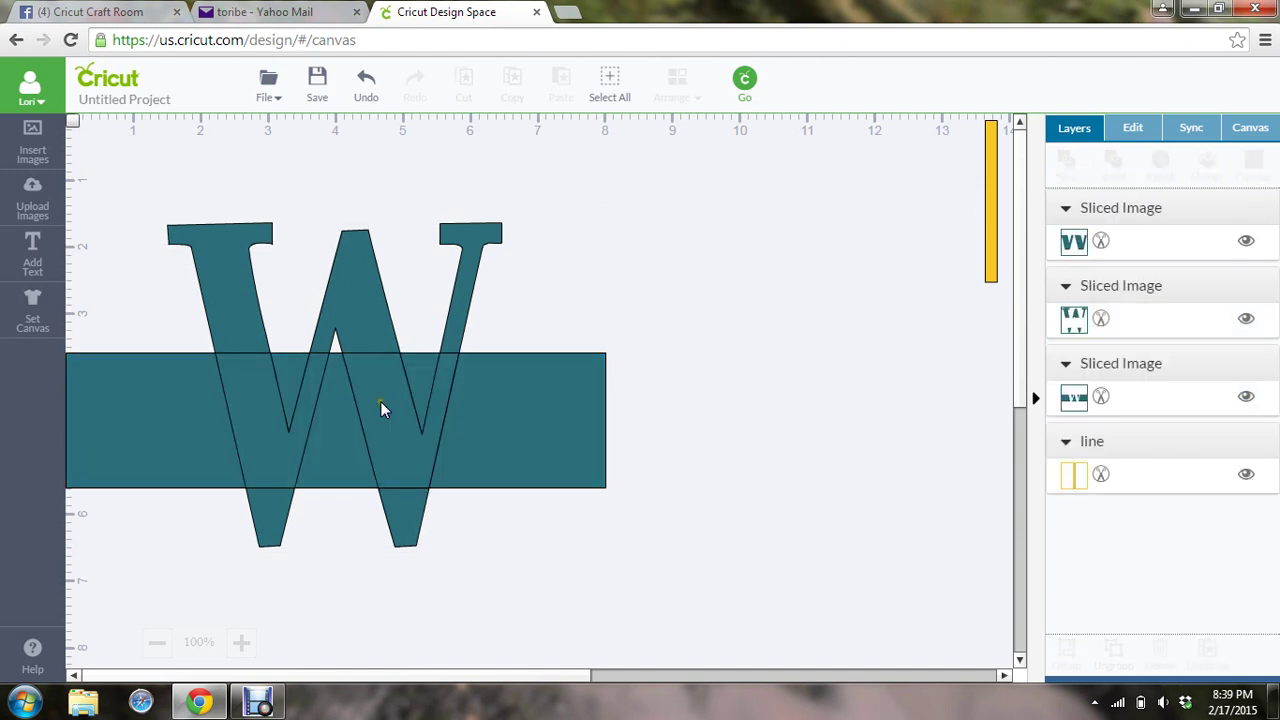
# Move the sliced-out middle of the W to the empty canvas between about 8.5 and 12 in, and undo the following stray move
pyautogui.moveTo(380, 408); pyautogui.dragTo(797, 204)
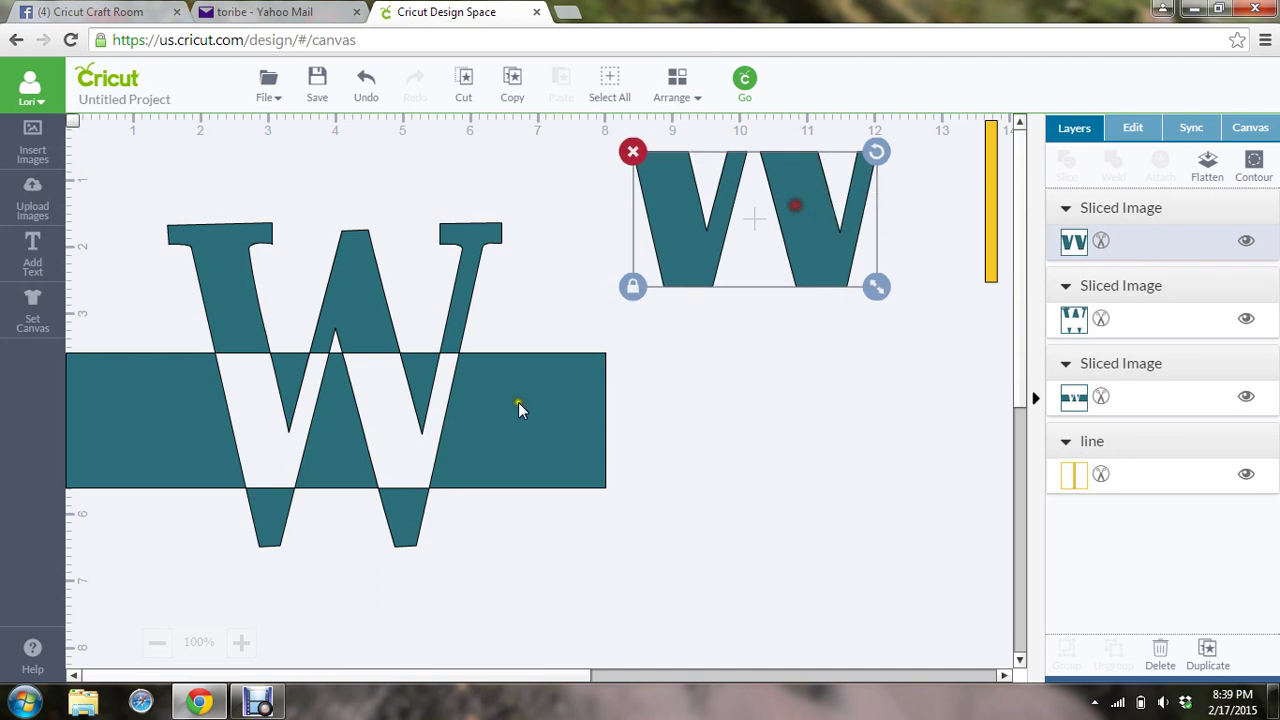
pyautogui.moveTo(497, 431); pyautogui.dragTo(509, 405)
pyautogui.click(366, 84)
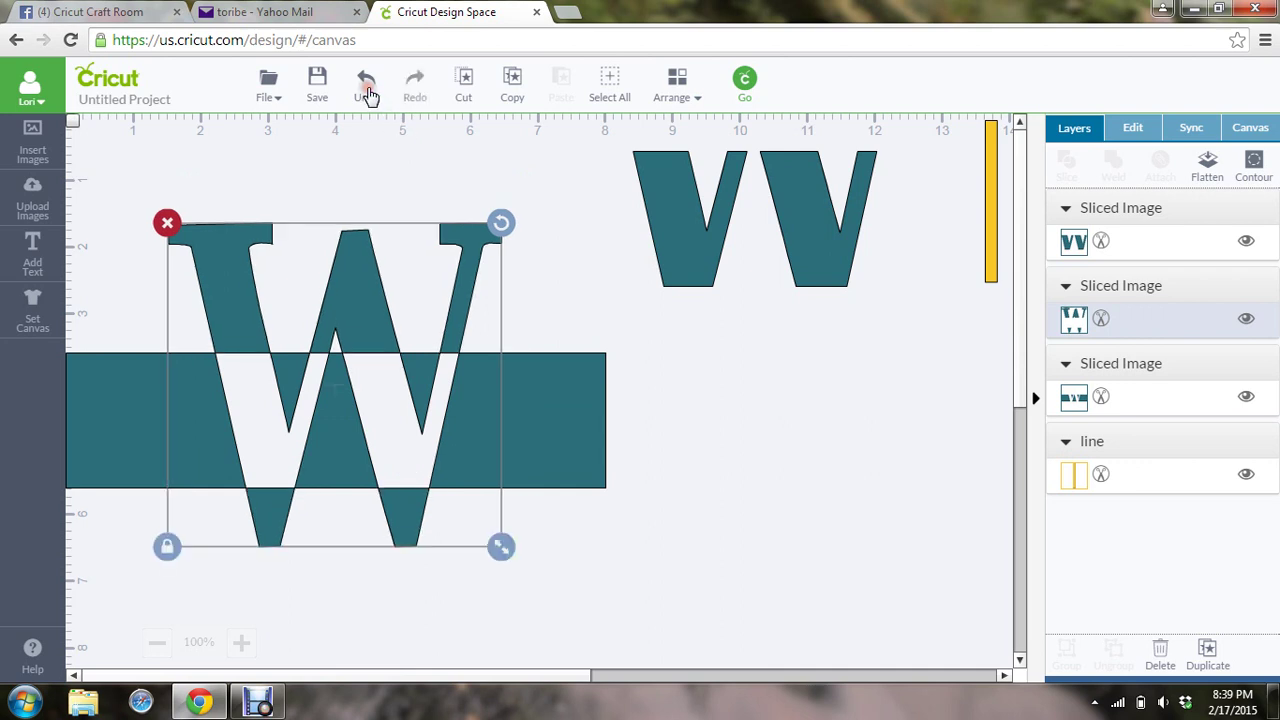
# Move the sliced rectangle band away from the W and delete it, along with the sliced-out middle of the W
pyautogui.click(563, 384)
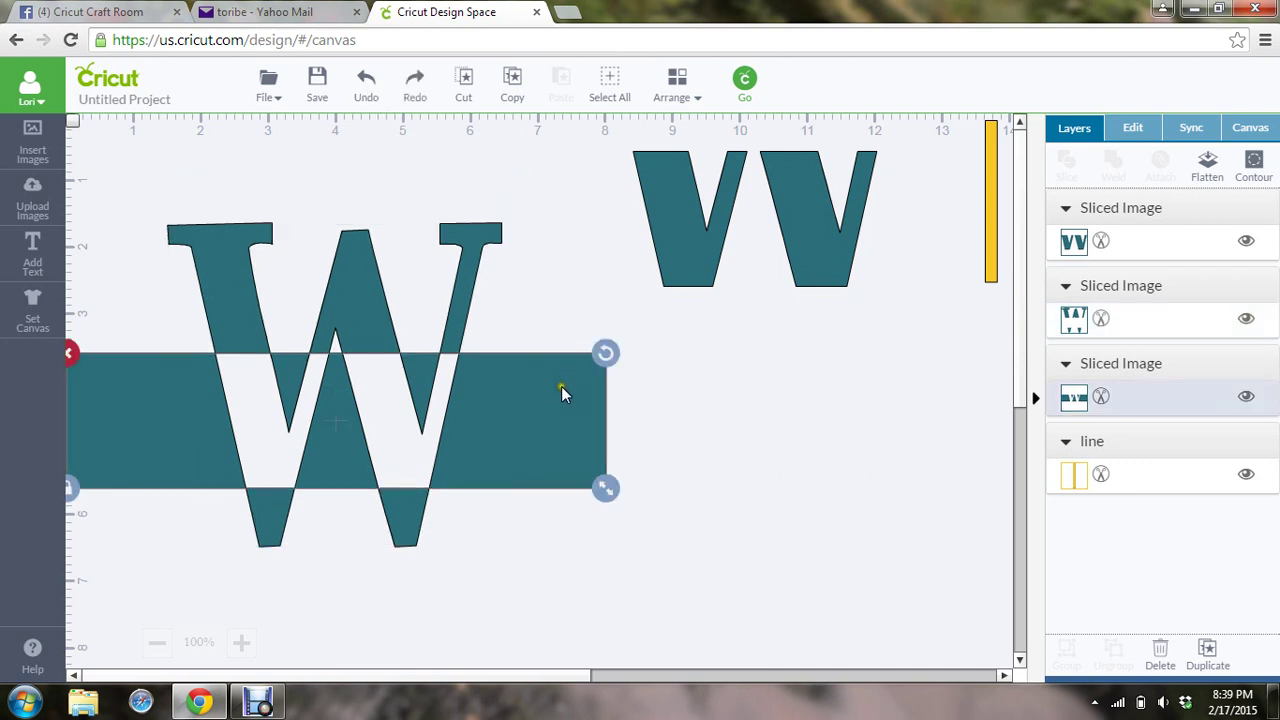
pyautogui.moveTo(561, 386); pyautogui.dragTo(1025, 360)
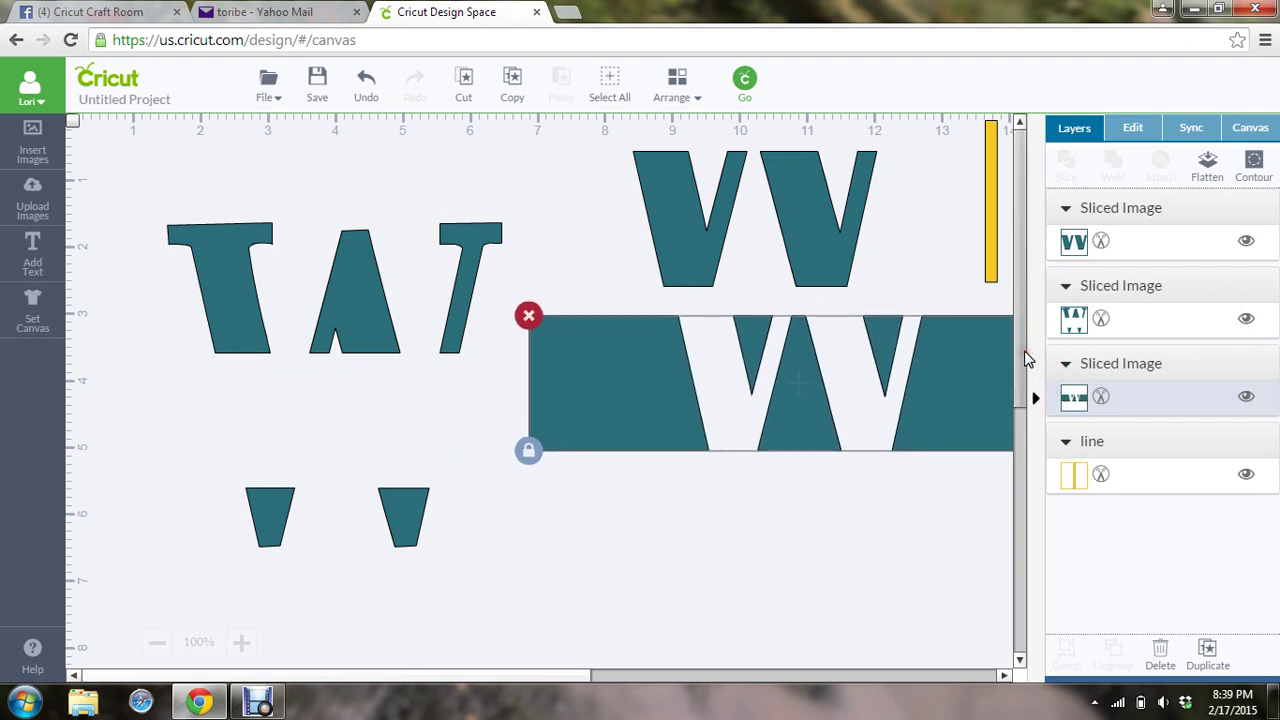
pyautogui.click(528, 316)
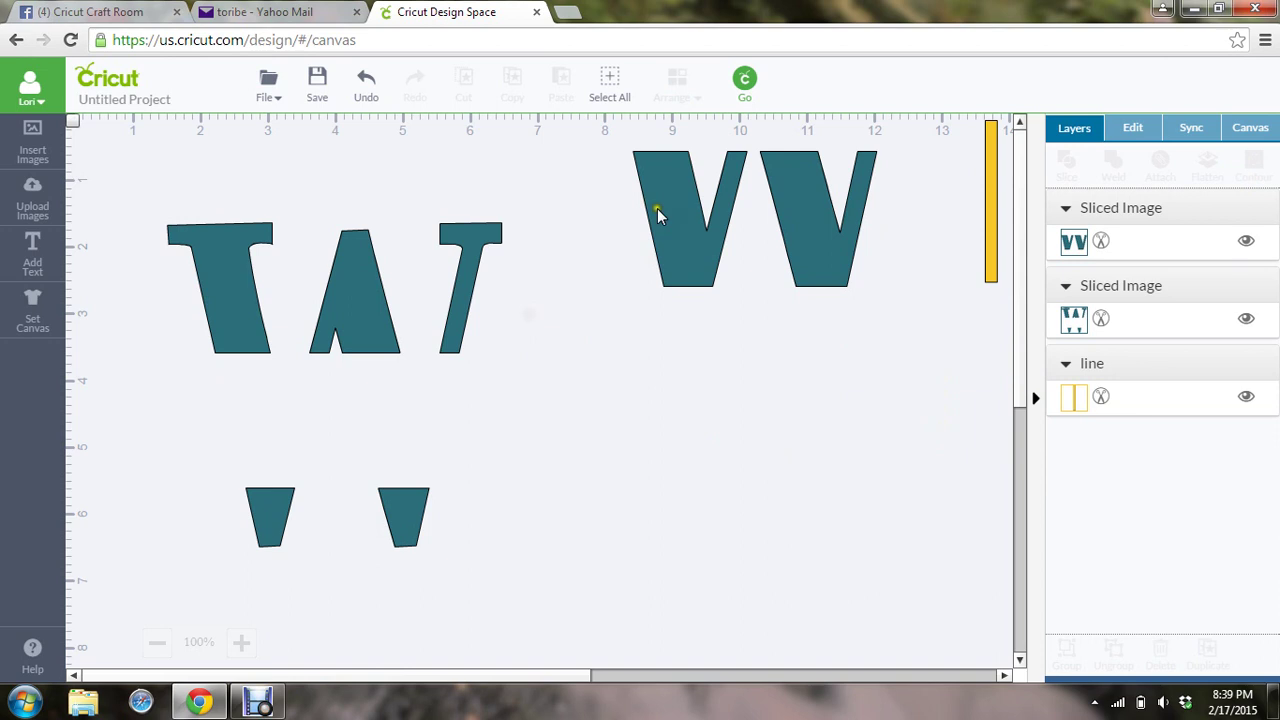
pyautogui.click(680, 205)
pyautogui.click(631, 153)
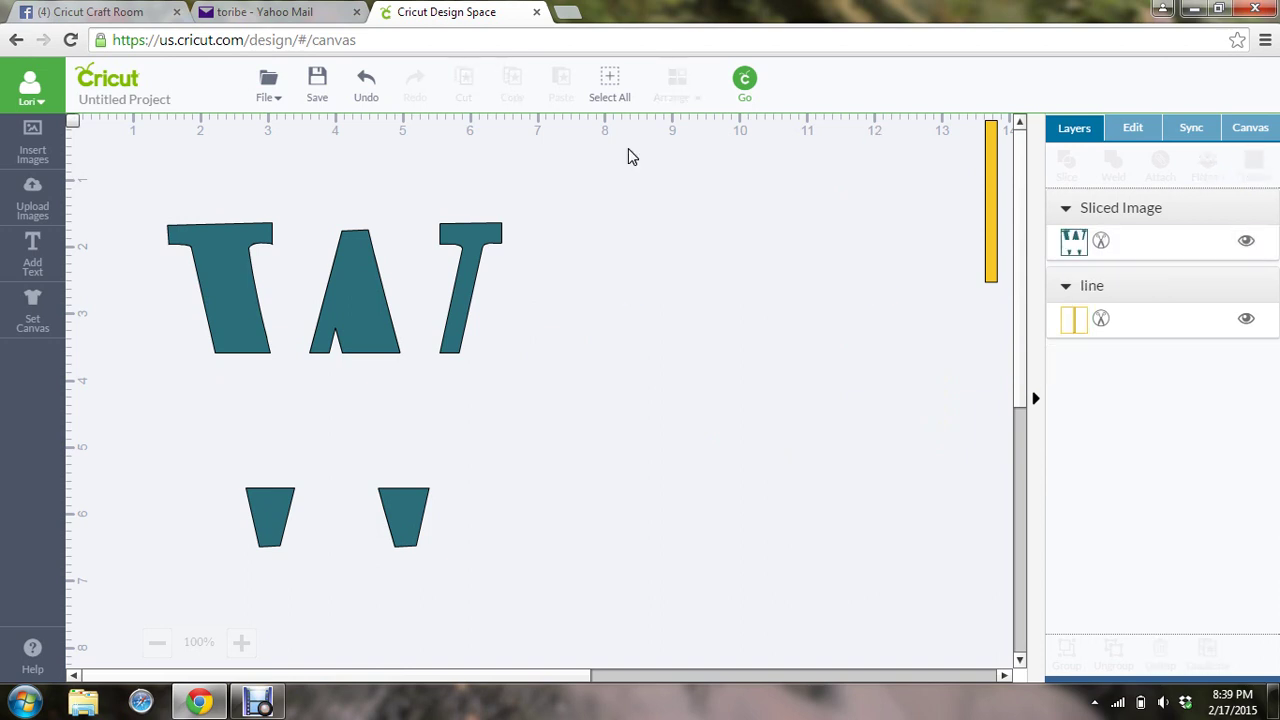
# Move the yellow line to about X 7.71 in, Y 1.79 in, unlock its proportions, and size it 0.25 in wide by 8 in high
pyautogui.click(988, 158)
pyautogui.moveTo(977, 165); pyautogui.dragTo(596, 266)
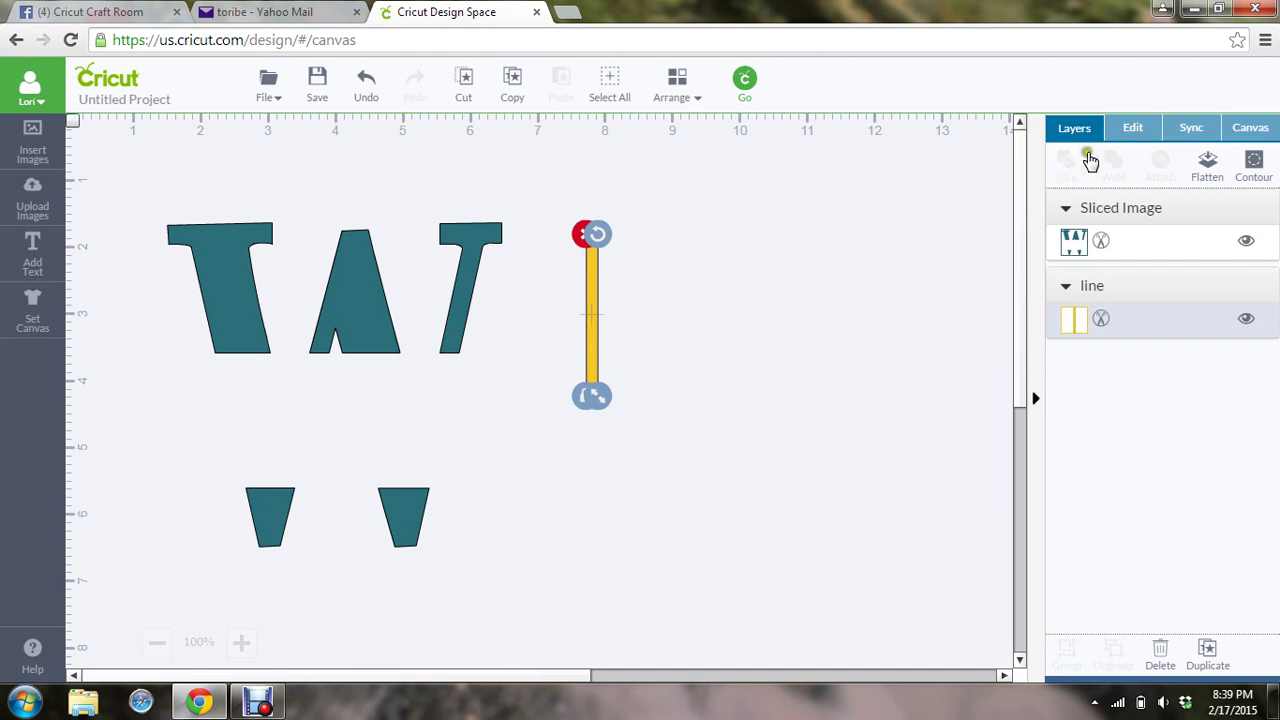
pyautogui.click(1132, 128)
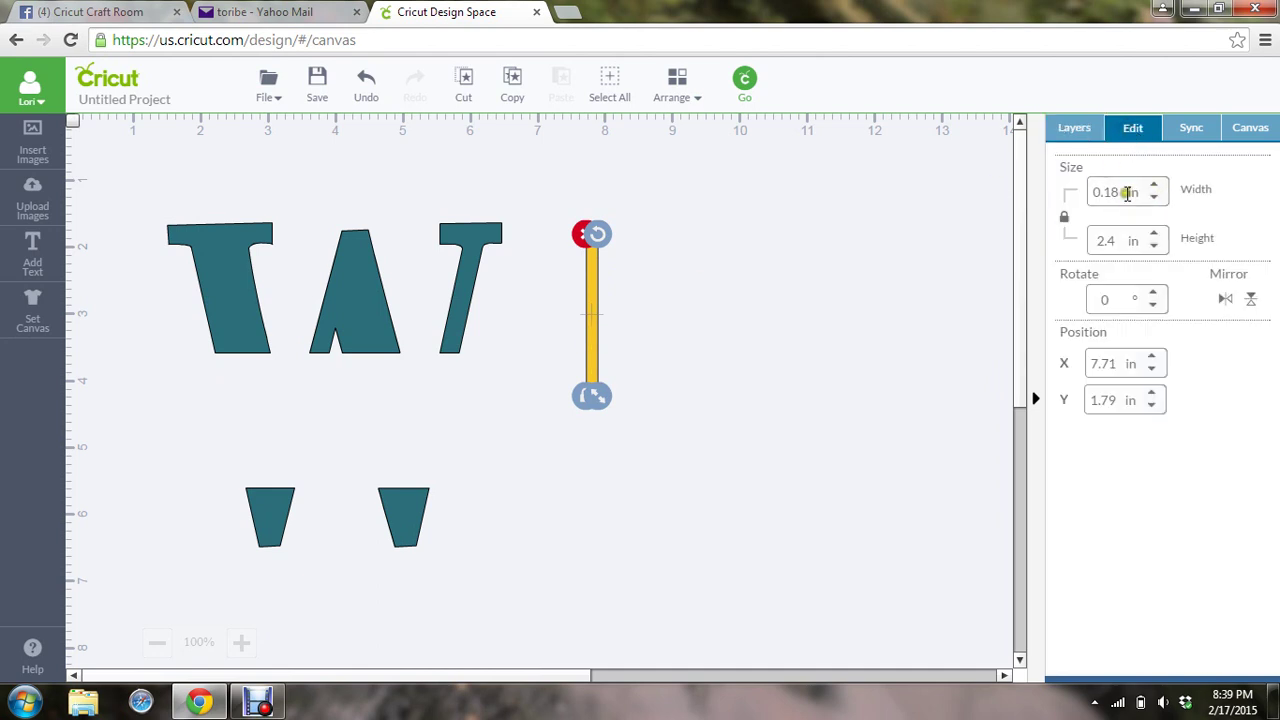
pyautogui.click(1064, 217)
pyautogui.click(1118, 190)
pyautogui.press('Tab')
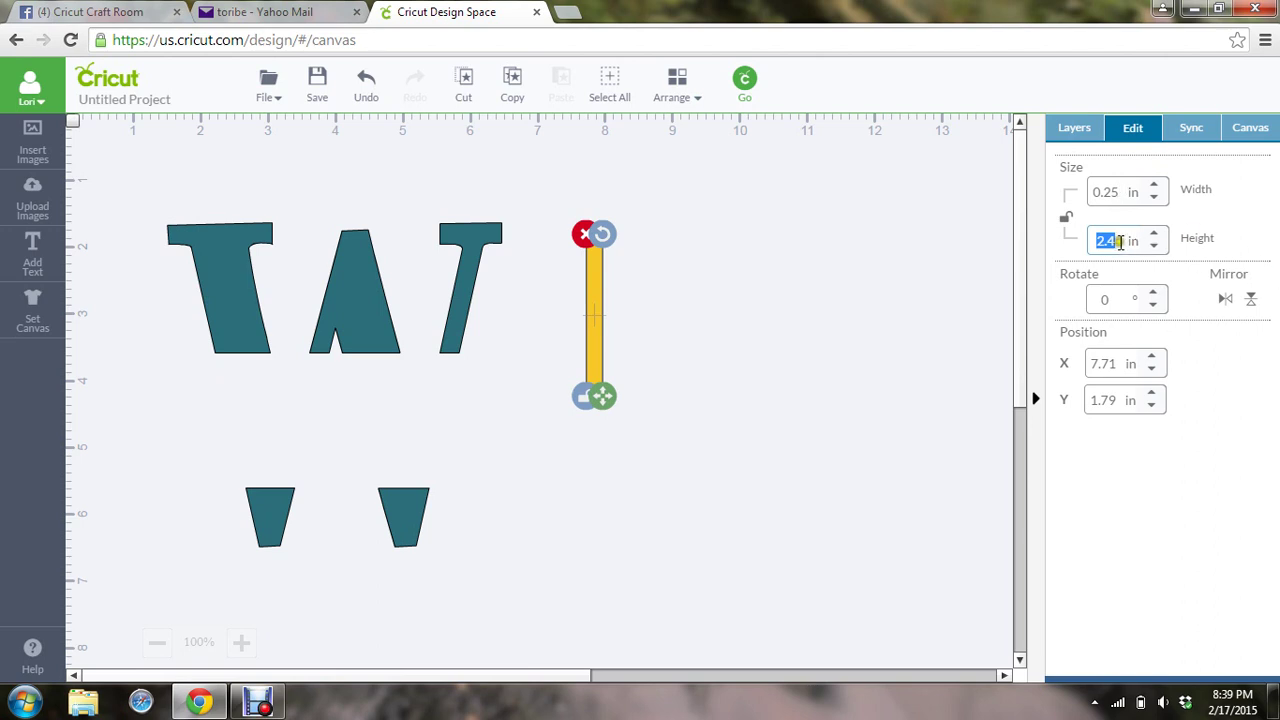
pyautogui.press('Tab')
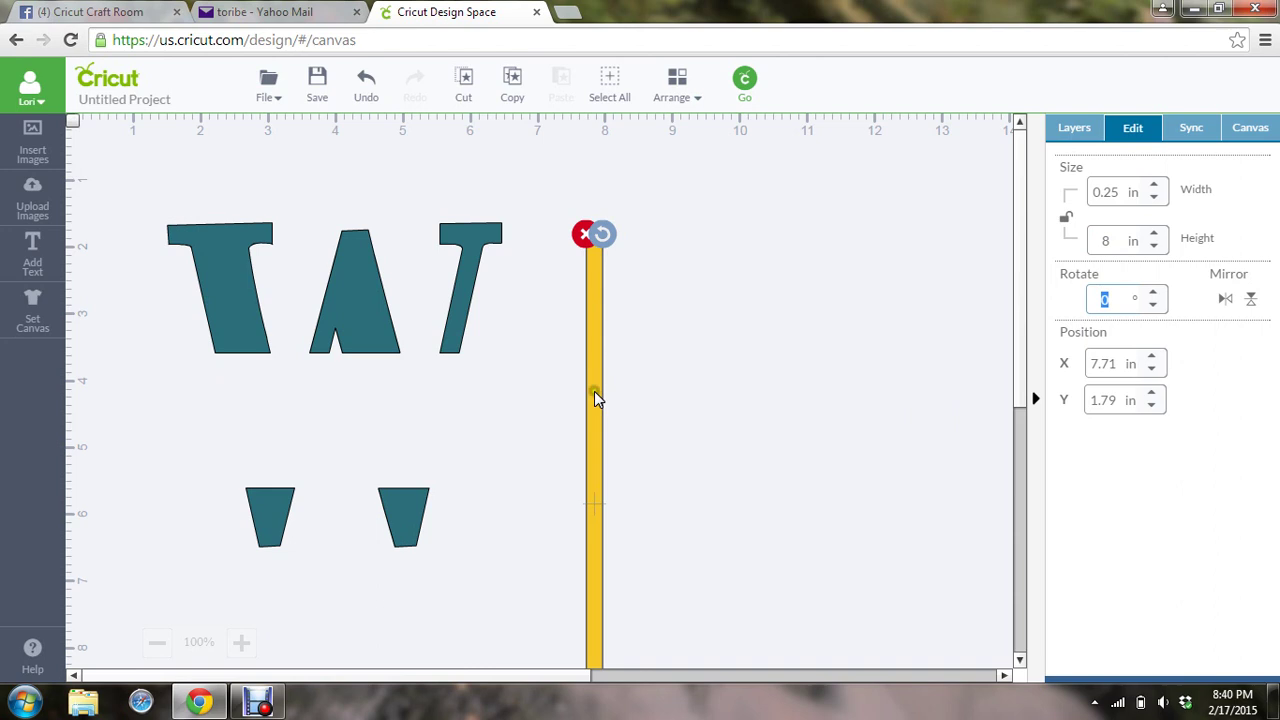
# Move the yellow line up to about X 7.84 in, Y 0.34 in, and set its rotation to 90 degrees
pyautogui.click(596, 365)
pyautogui.moveTo(591, 428); pyautogui.dragTo(600, 333)
pyautogui.click(1130, 298)
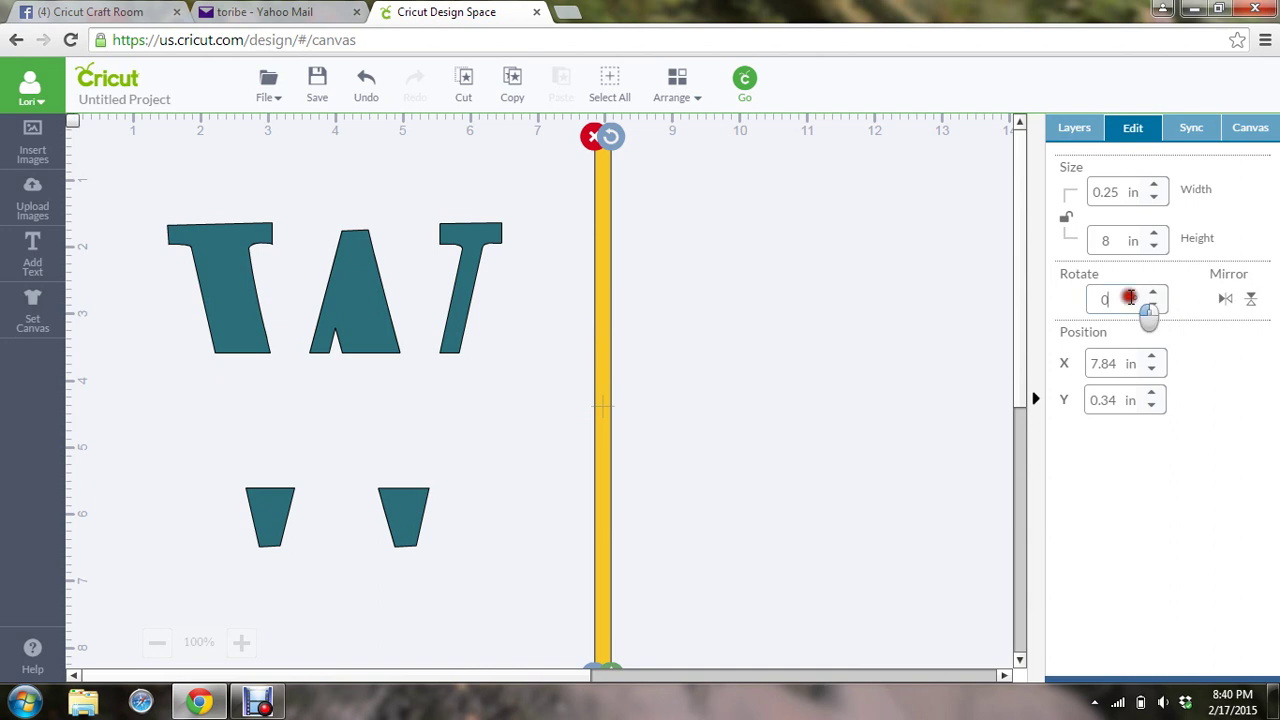
pyautogui.moveTo(1130, 298); pyautogui.dragTo(1064, 299)
pyautogui.write('9')
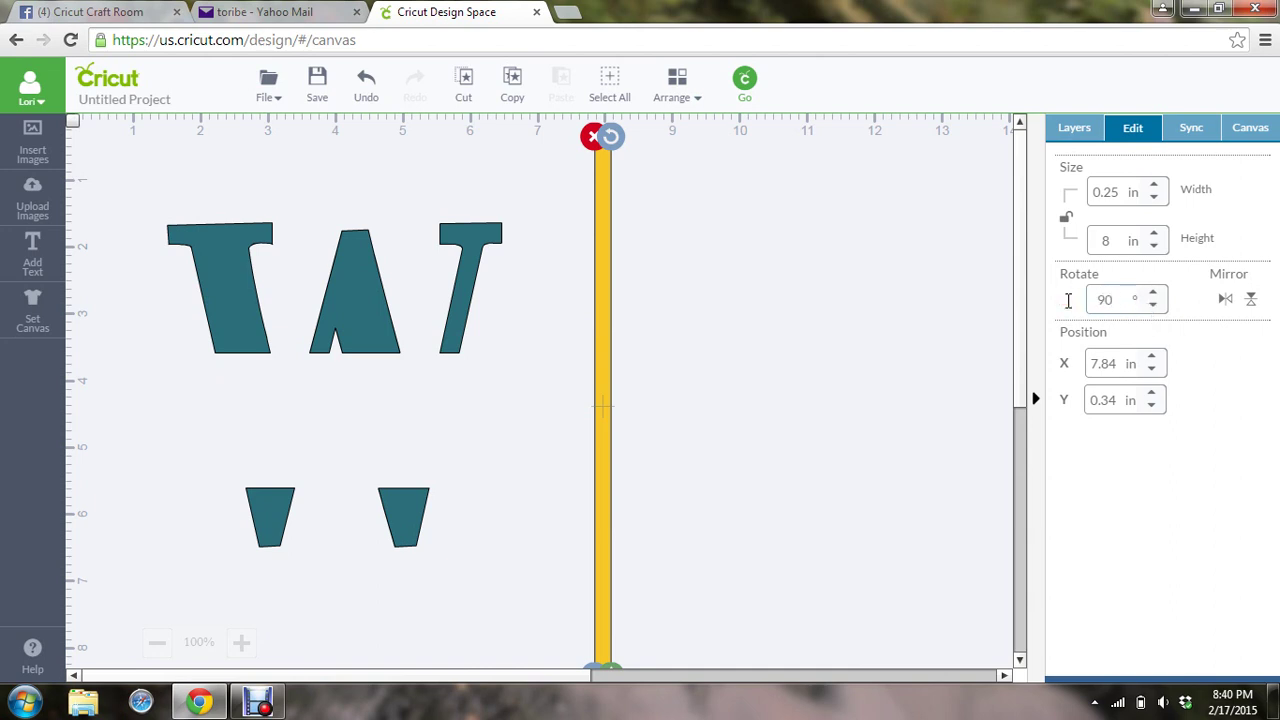
pyautogui.press('Return')
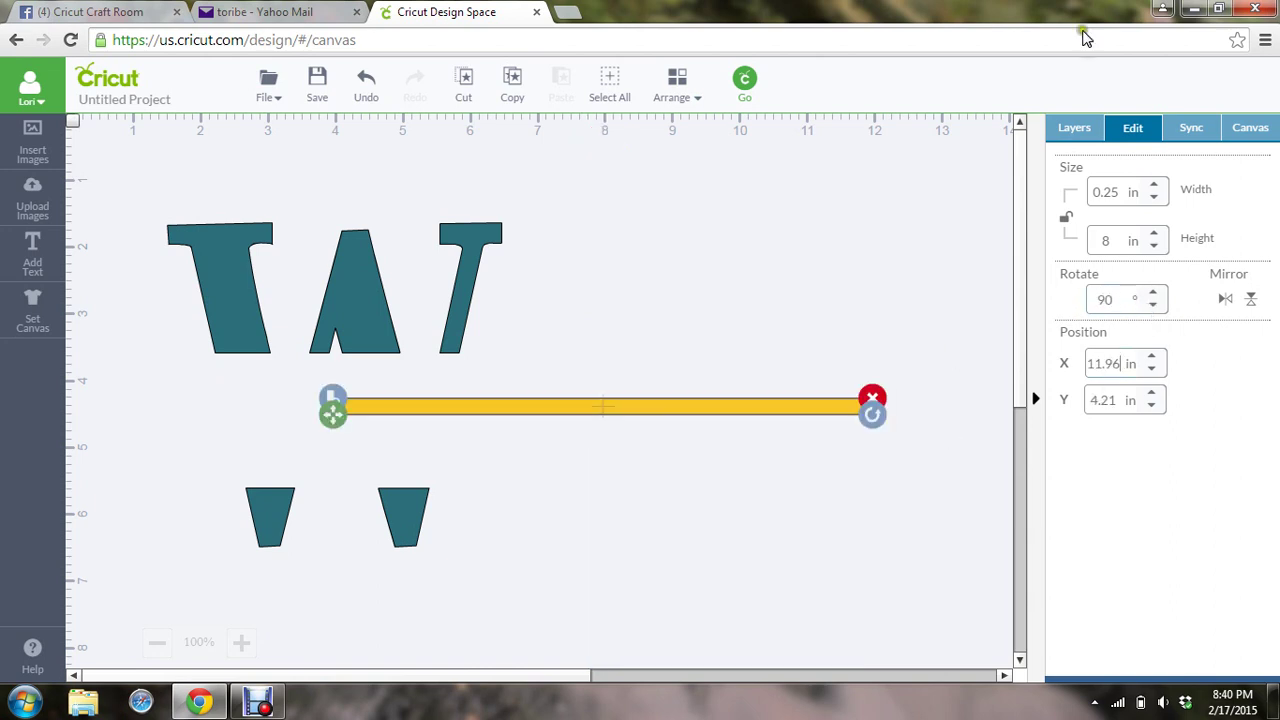
# Duplicate the yellow line and sync the color of both lines to the teal W
pyautogui.click(1066, 127)
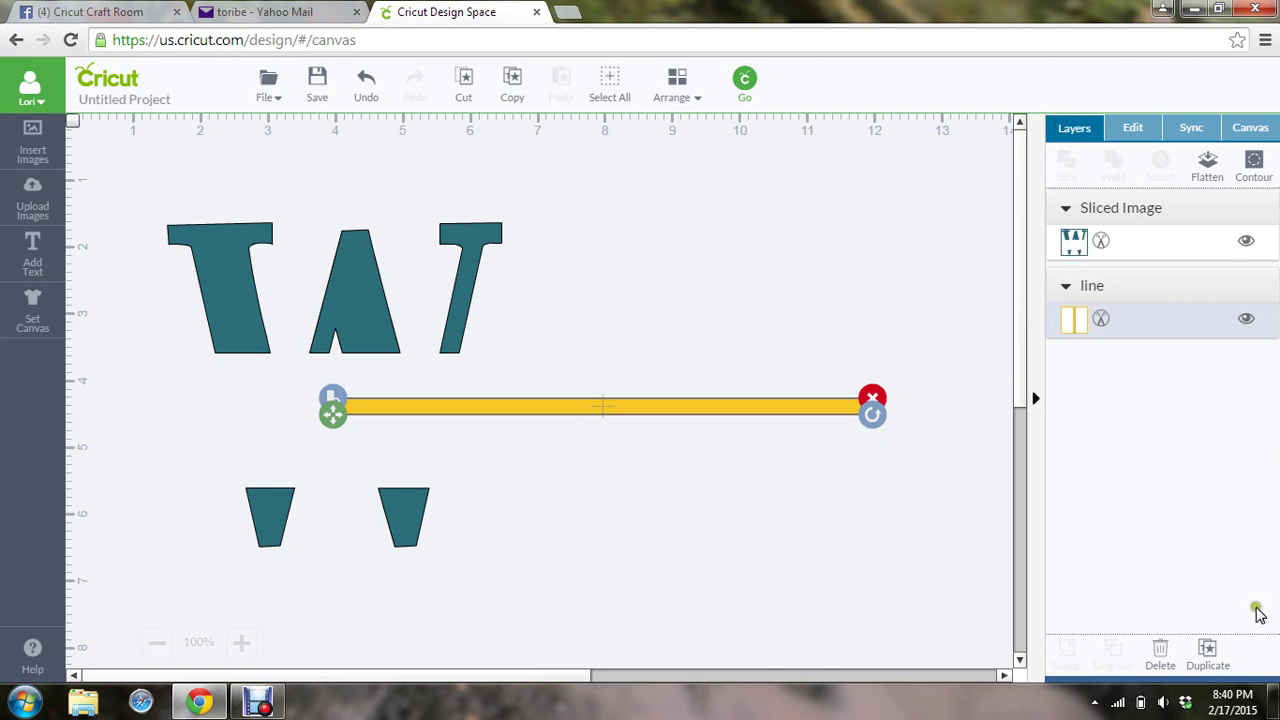
pyautogui.click(1207, 651)
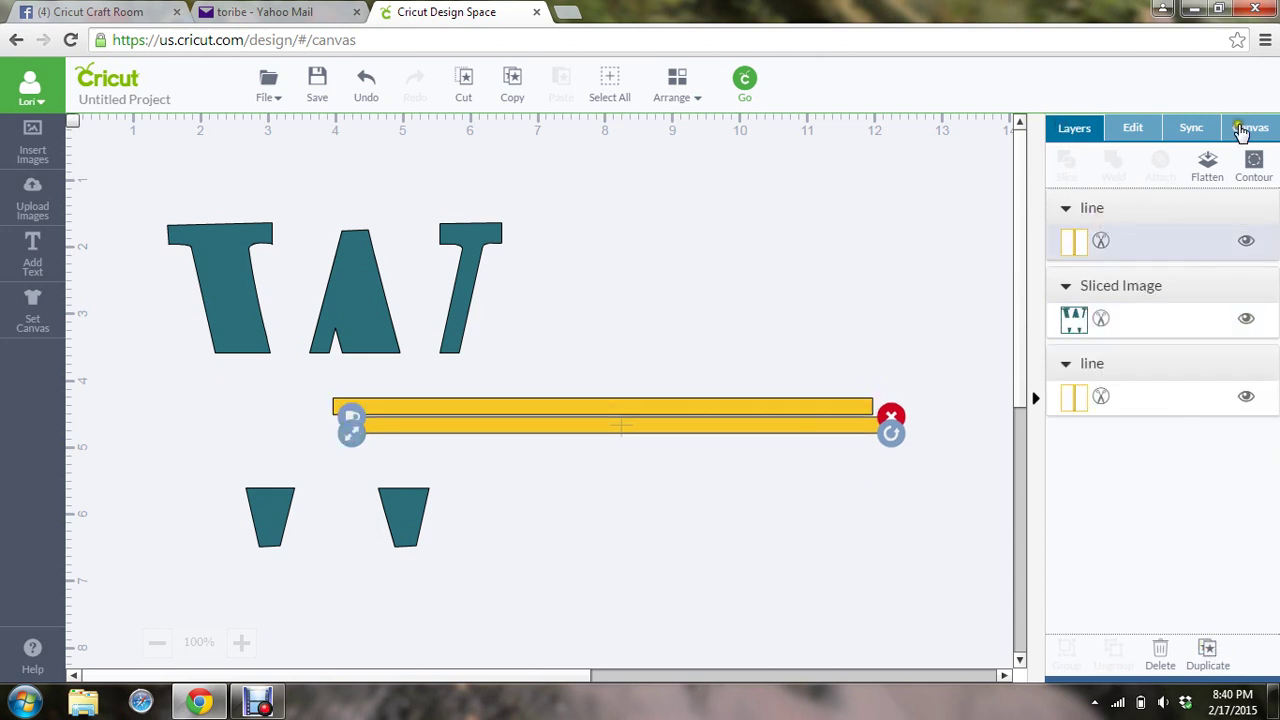
pyautogui.click(1191, 128)
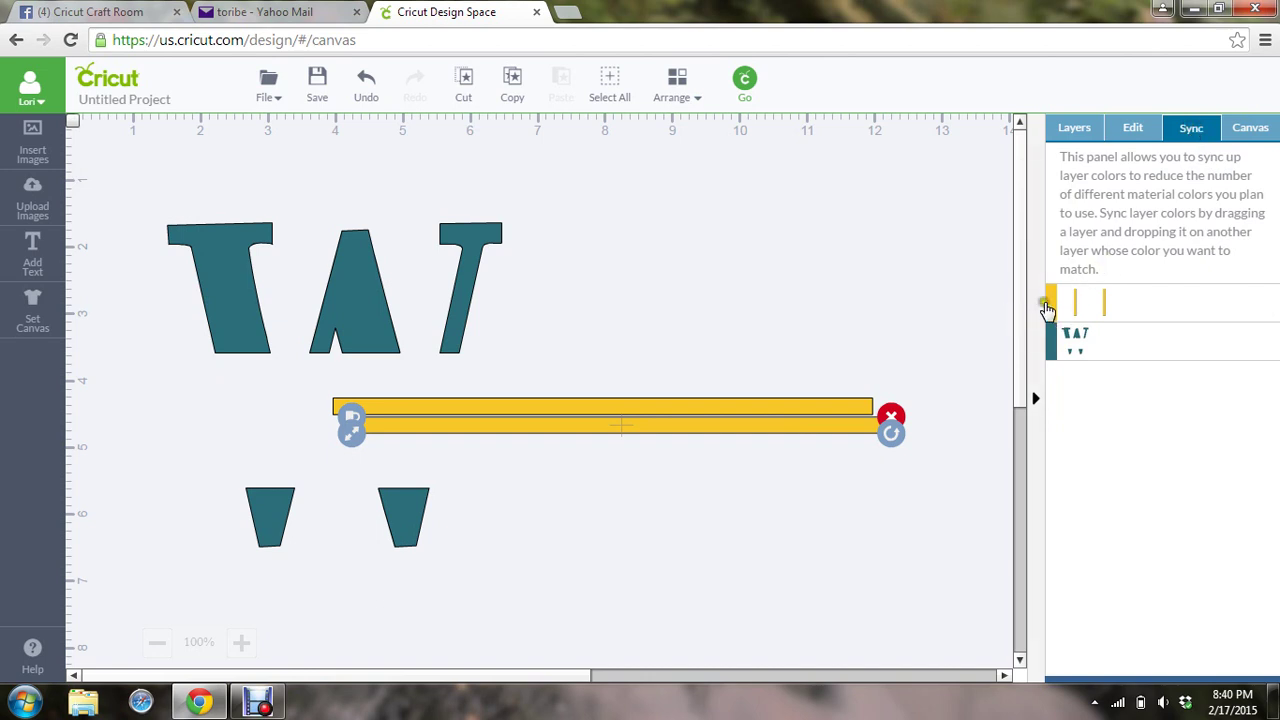
pyautogui.moveTo(1053, 310); pyautogui.dragTo(1066, 355)
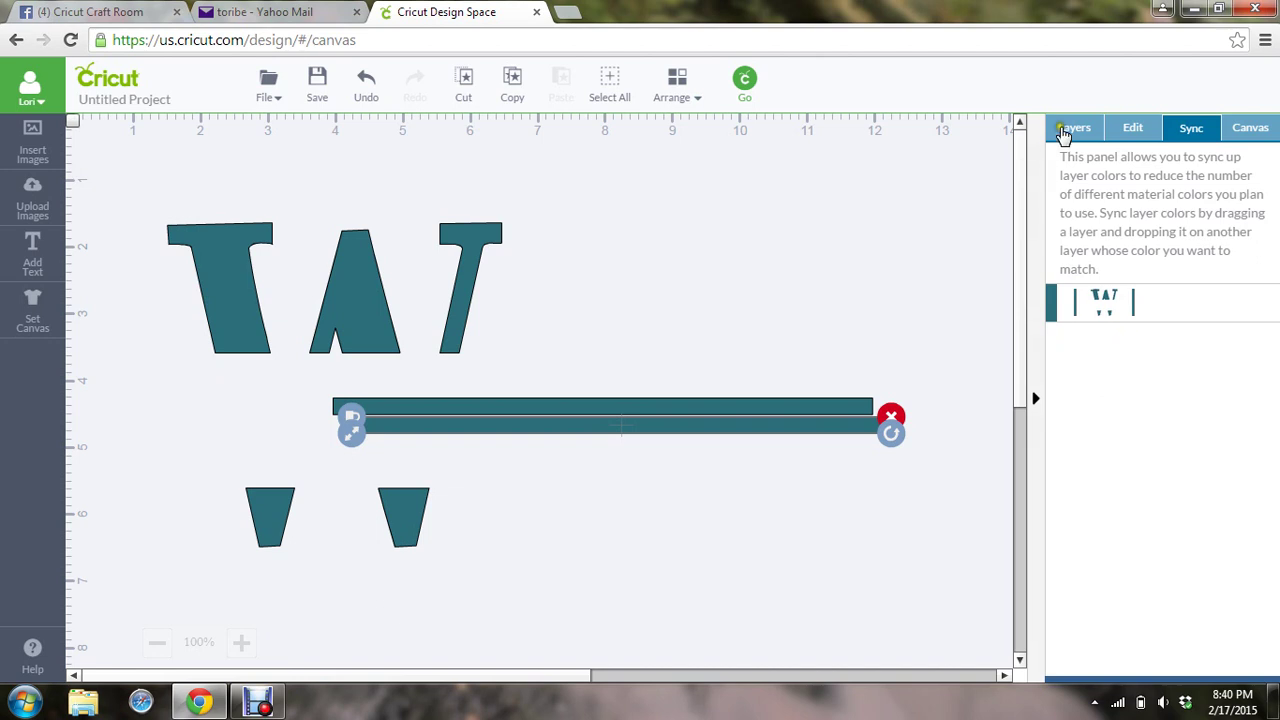
# Step the upper line's X position up to 13.96 in and back down to 7.96 in
pyautogui.click(1064, 129)
pyautogui.click(457, 405)
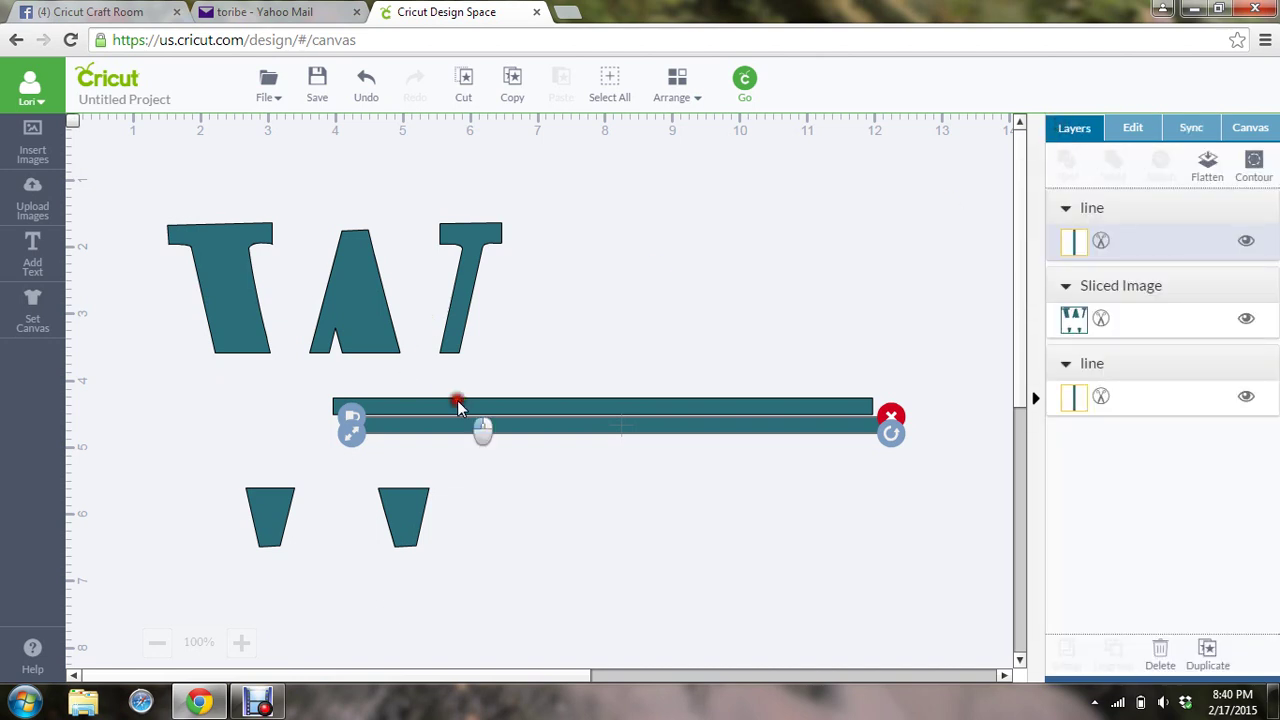
pyautogui.click(742, 405)
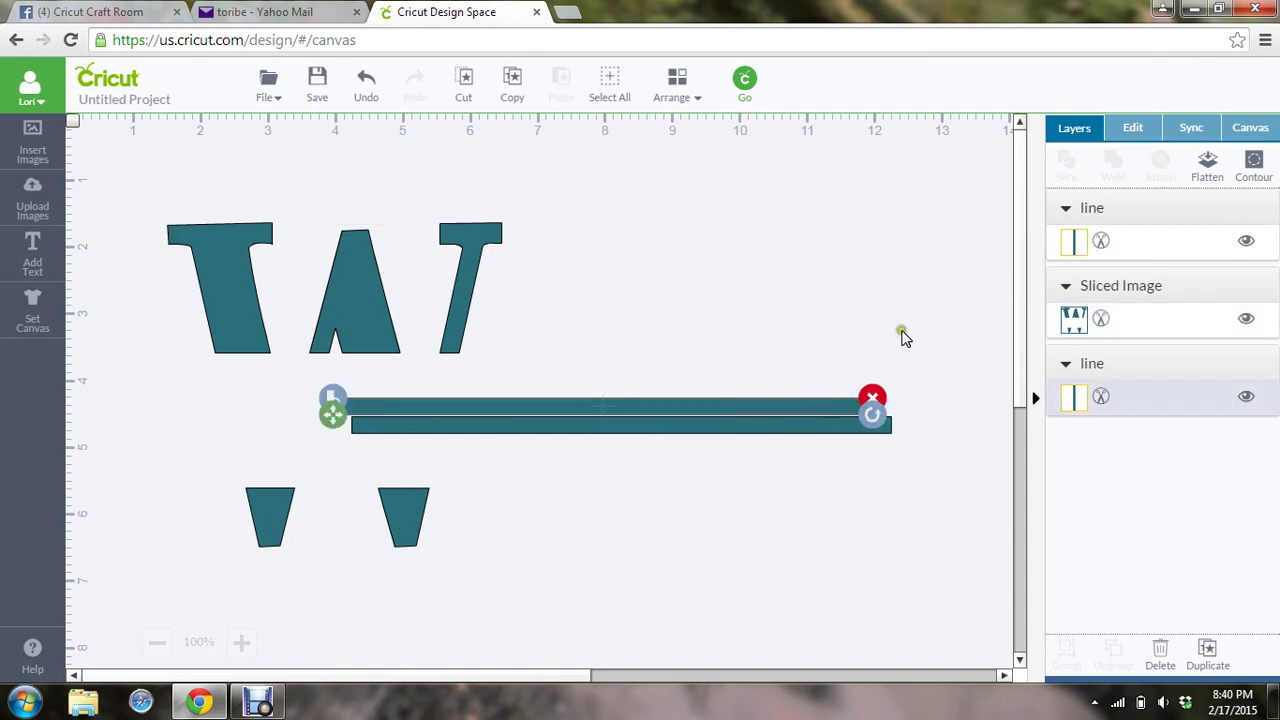
pyautogui.click(1124, 127)
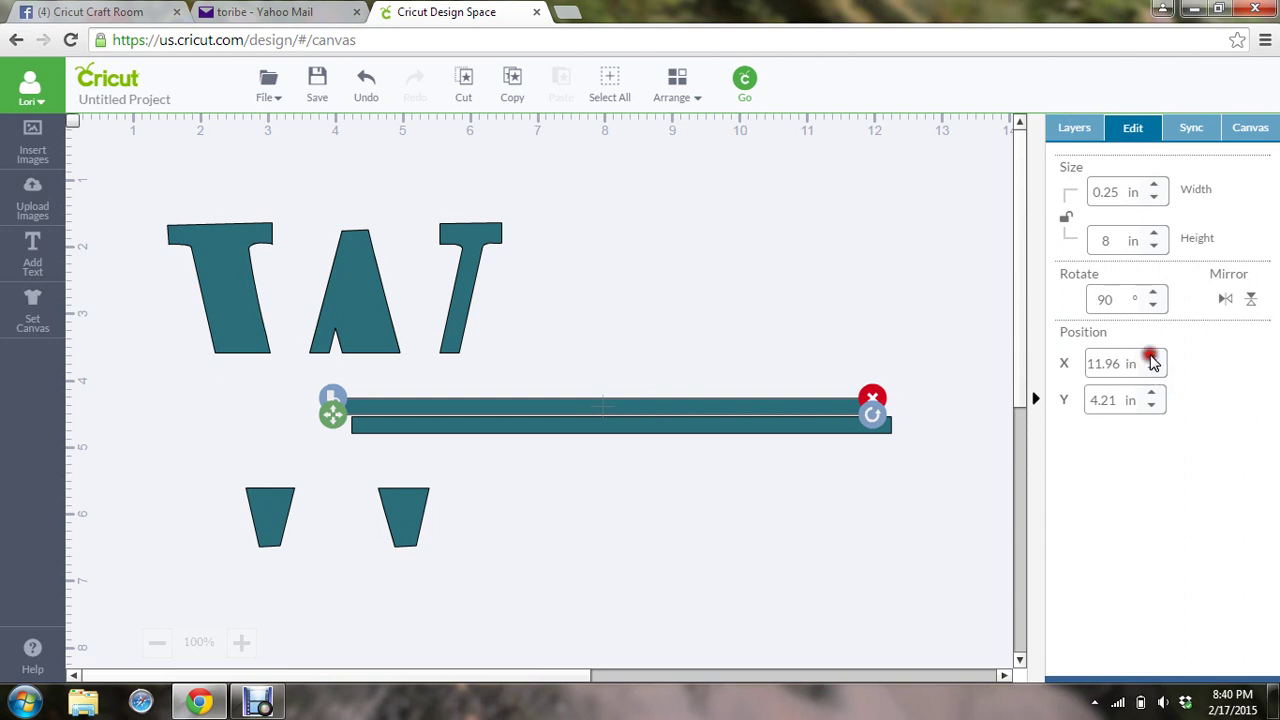
pyautogui.click(1151, 358)
pyautogui.click(1151, 358)
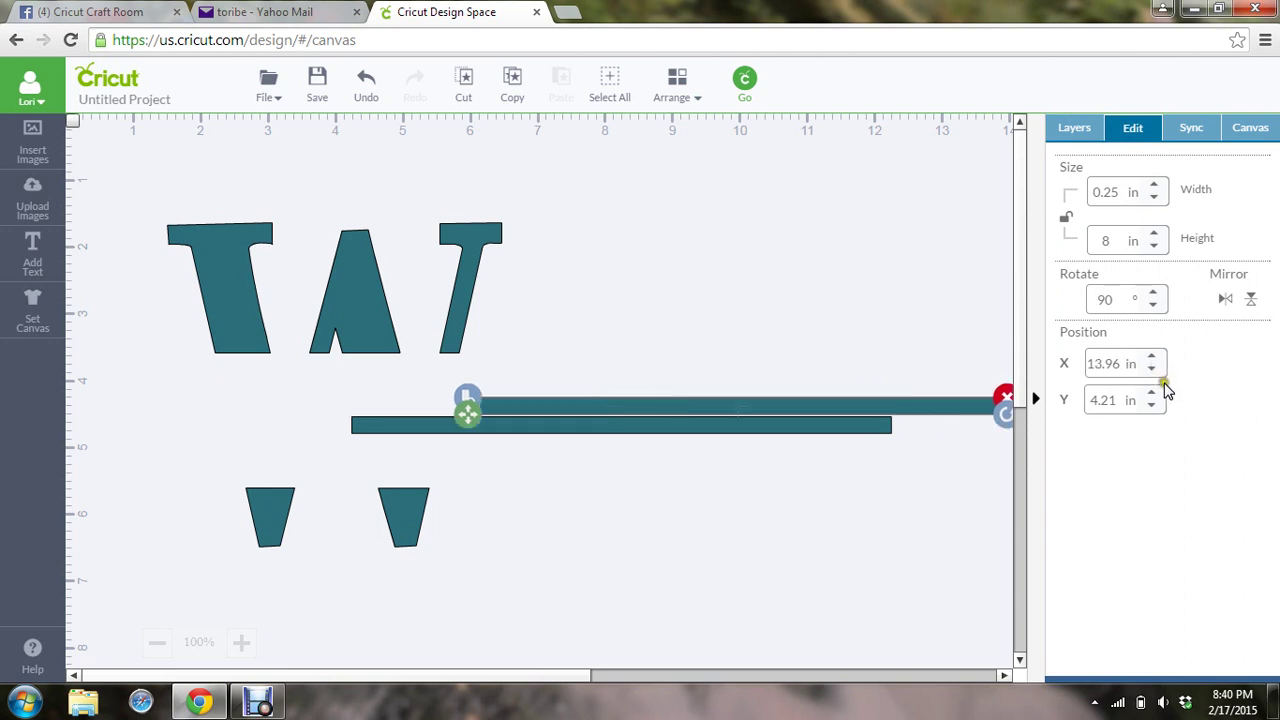
pyautogui.click(1151, 368)
pyautogui.click(1151, 368)
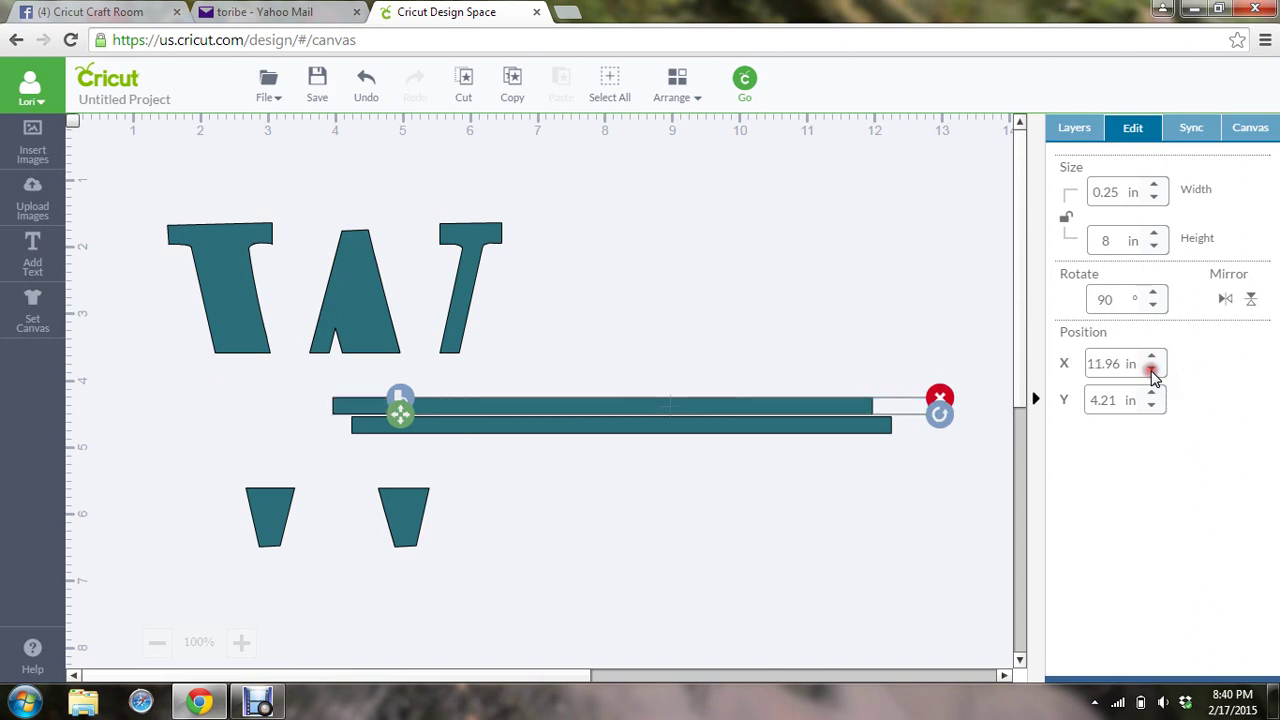
pyautogui.click(1151, 369)
pyautogui.click(1151, 369)
pyautogui.click(1151, 369)
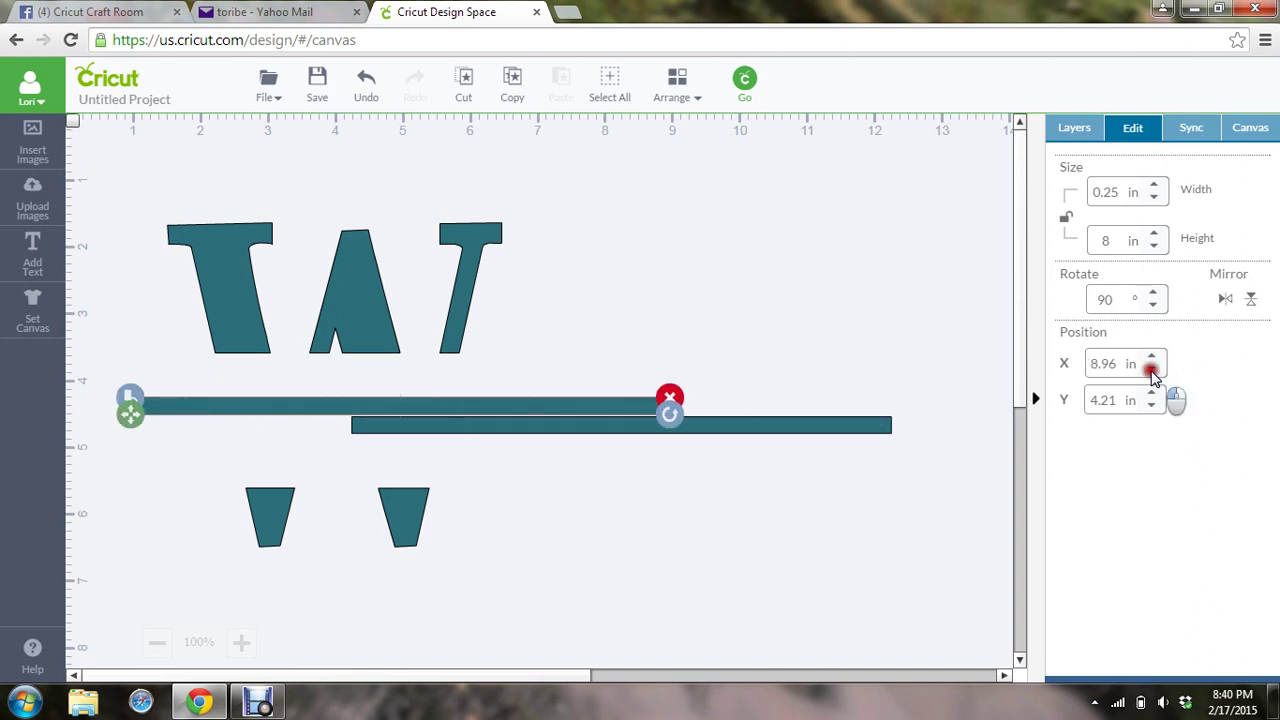
pyautogui.click(1151, 369)
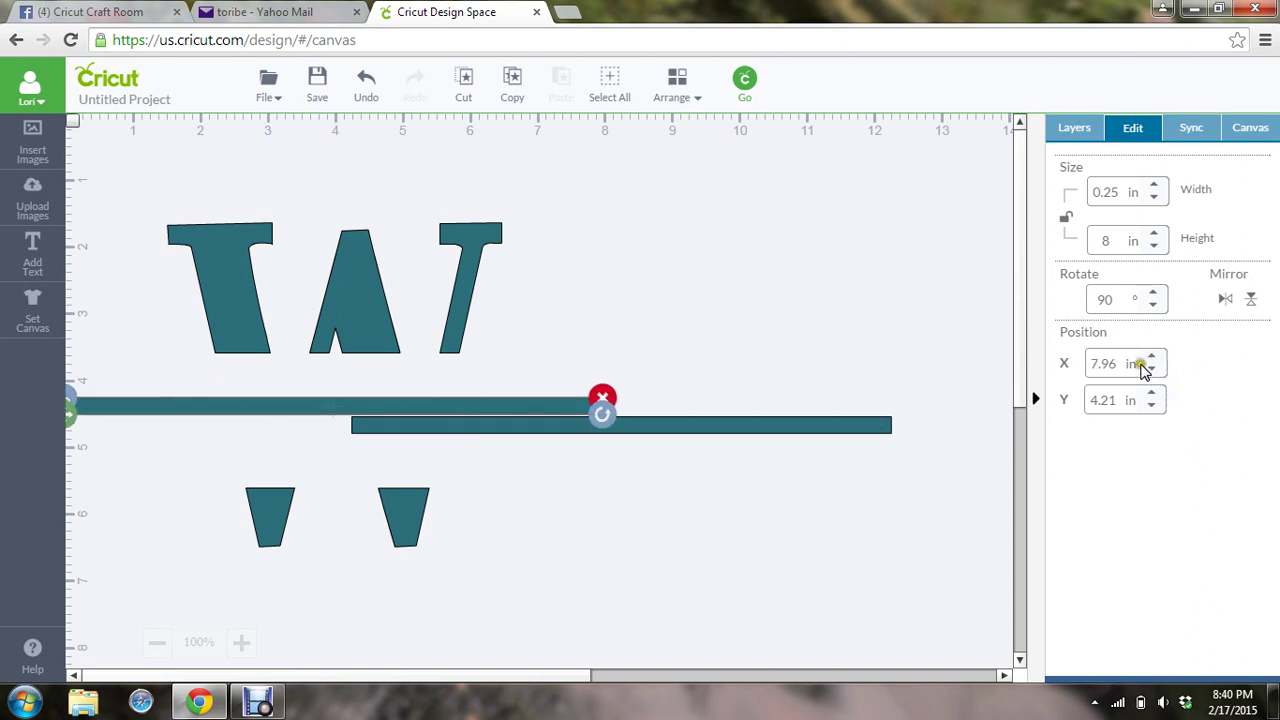
# Set the upper line's X position to 8 in
pyautogui.click(1127, 364)
pyautogui.moveTo(1125, 364); pyautogui.dragTo(1072, 362)
pyautogui.write('8')
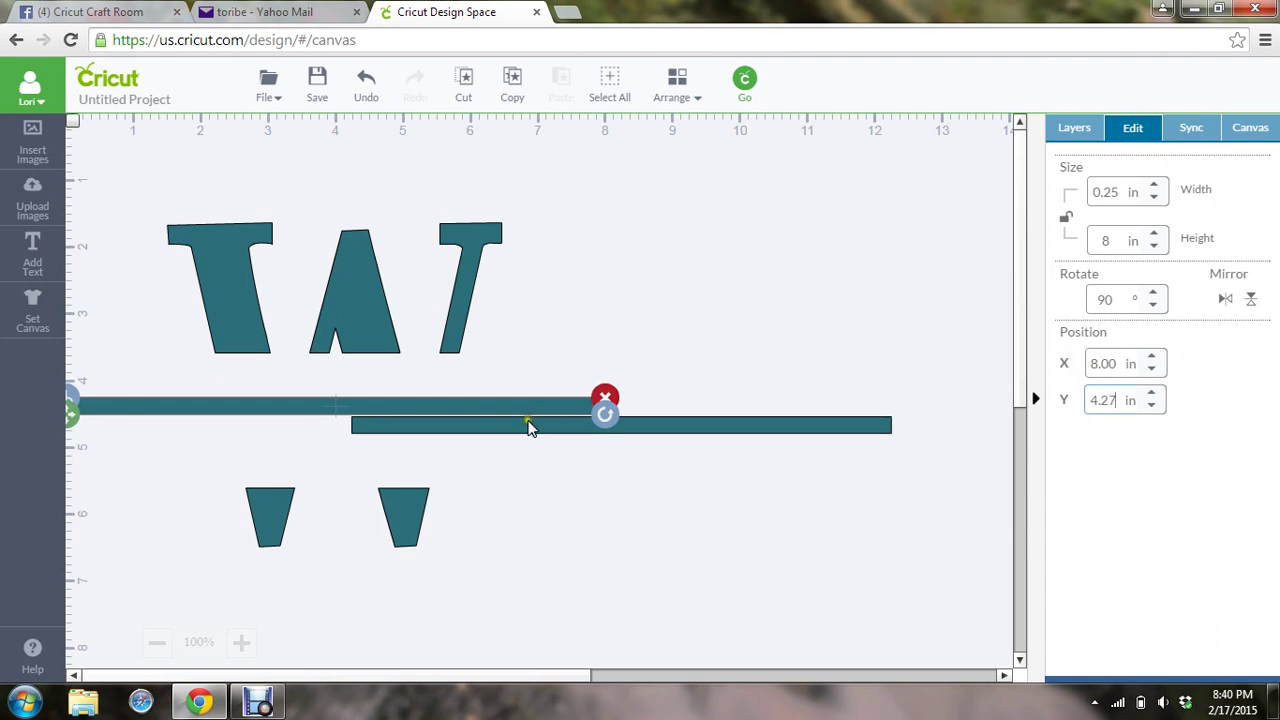
pyautogui.moveTo(329, 416); pyautogui.dragTo(332, 400)
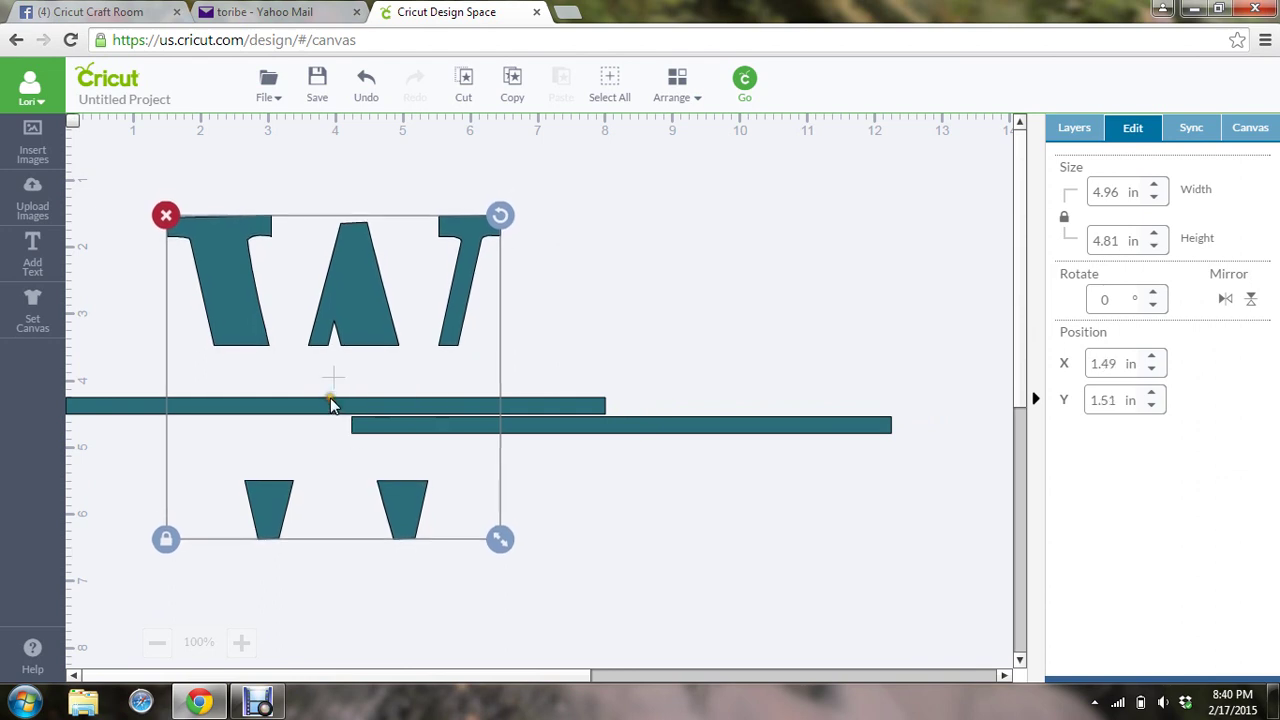
pyautogui.click(363, 82)
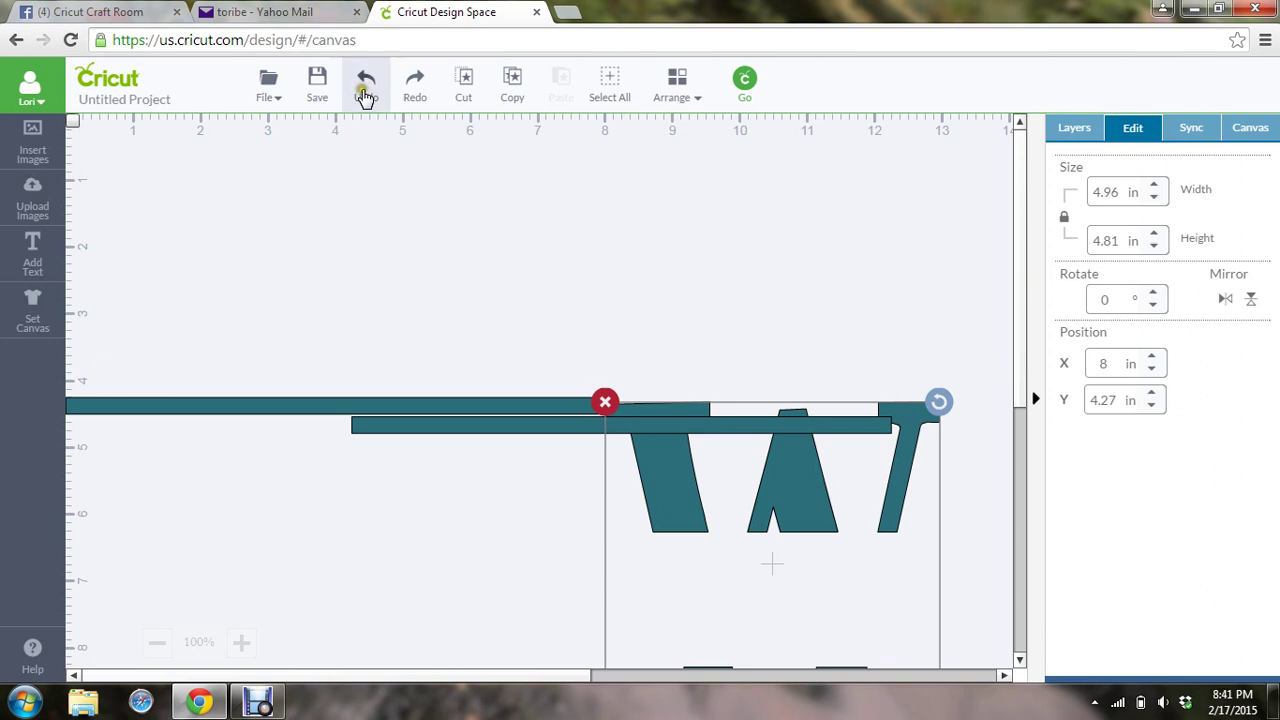
pyautogui.click(365, 92)
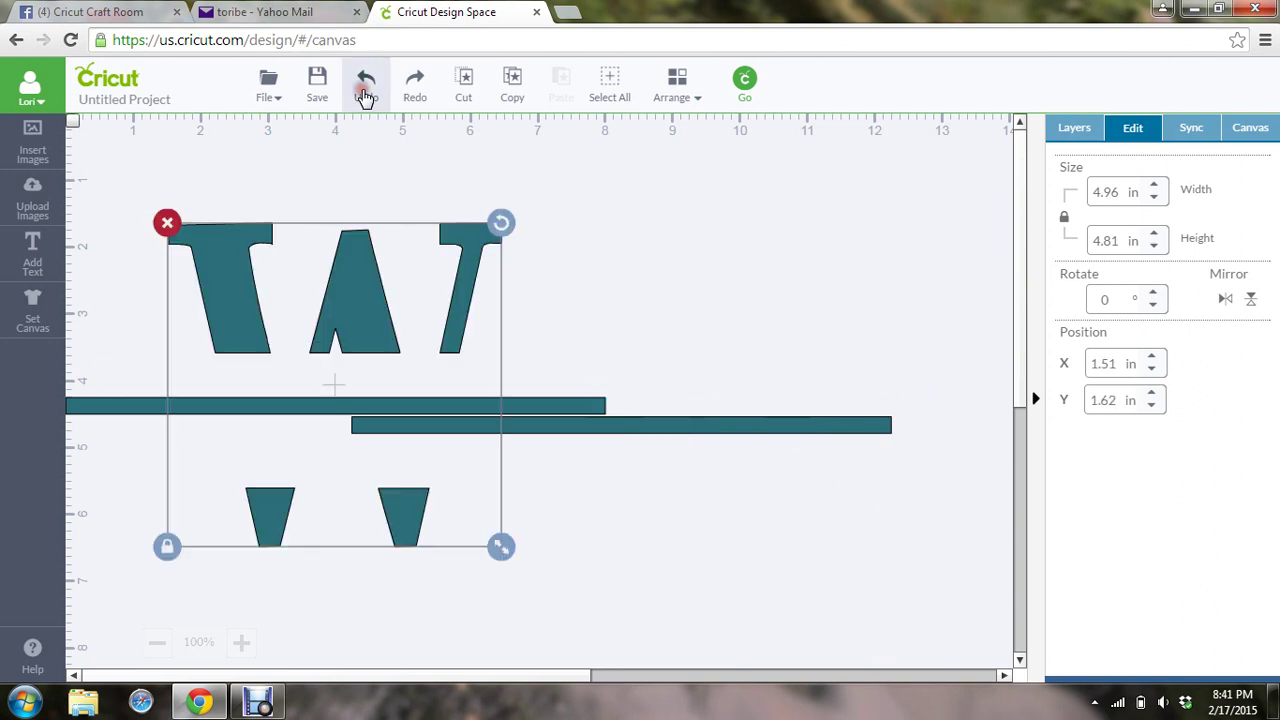
# Move the upper line against the bottom of the W's upper half at about Y 3.56 in, with its X position at 8 in
pyautogui.click(565, 406)
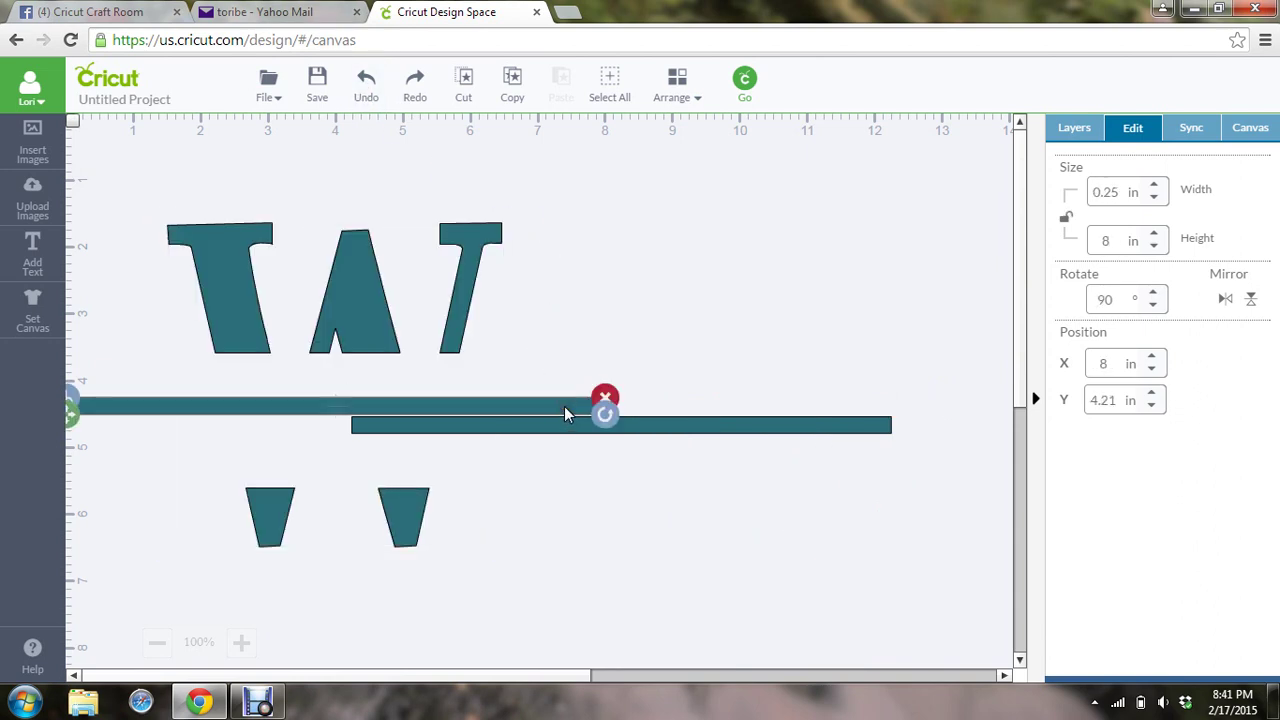
pyautogui.click(564, 409)
pyautogui.moveTo(565, 411); pyautogui.dragTo(558, 368)
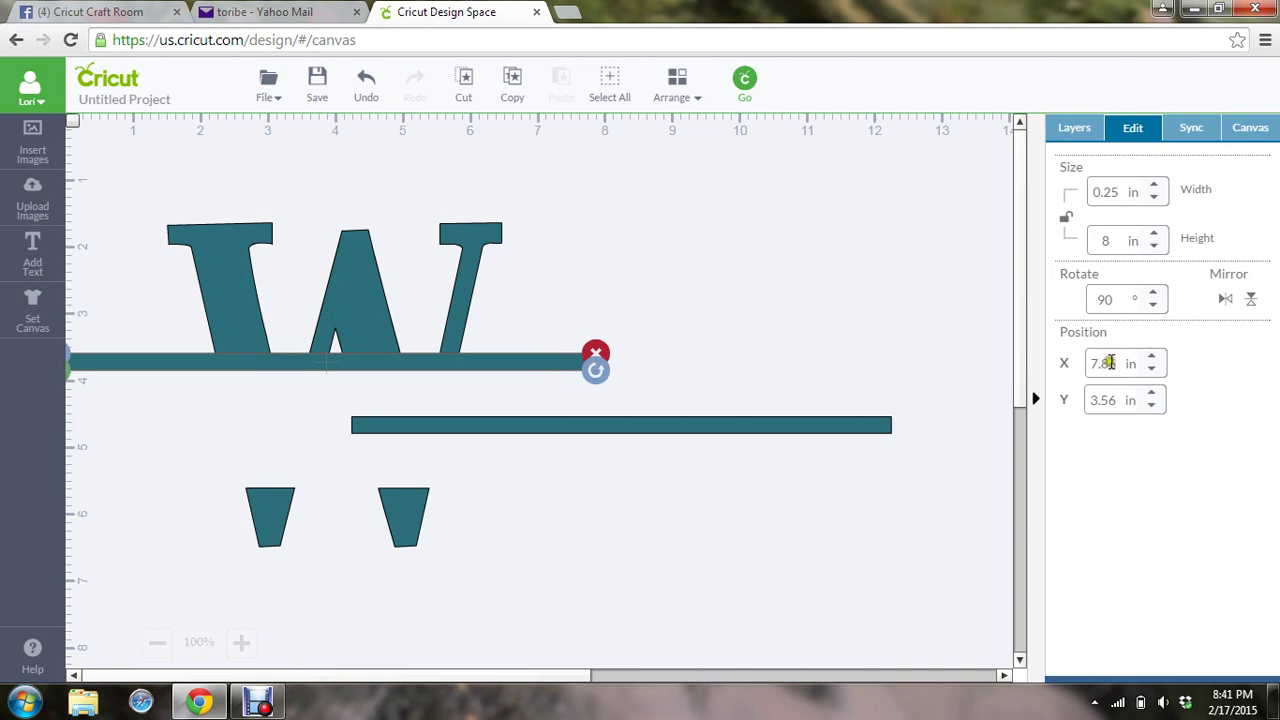
pyautogui.moveTo(1110, 363); pyautogui.dragTo(1088, 363)
pyautogui.moveTo(1113, 369); pyautogui.dragTo(1063, 366)
pyautogui.write('8')
# Move the other line onto the top edge of the W's lower half at about Y 5.31 in, and set its X position to 8 in
pyautogui.click(757, 430)
pyautogui.moveTo(757, 430); pyautogui.dragTo(465, 485)
pyautogui.click(858, 343)
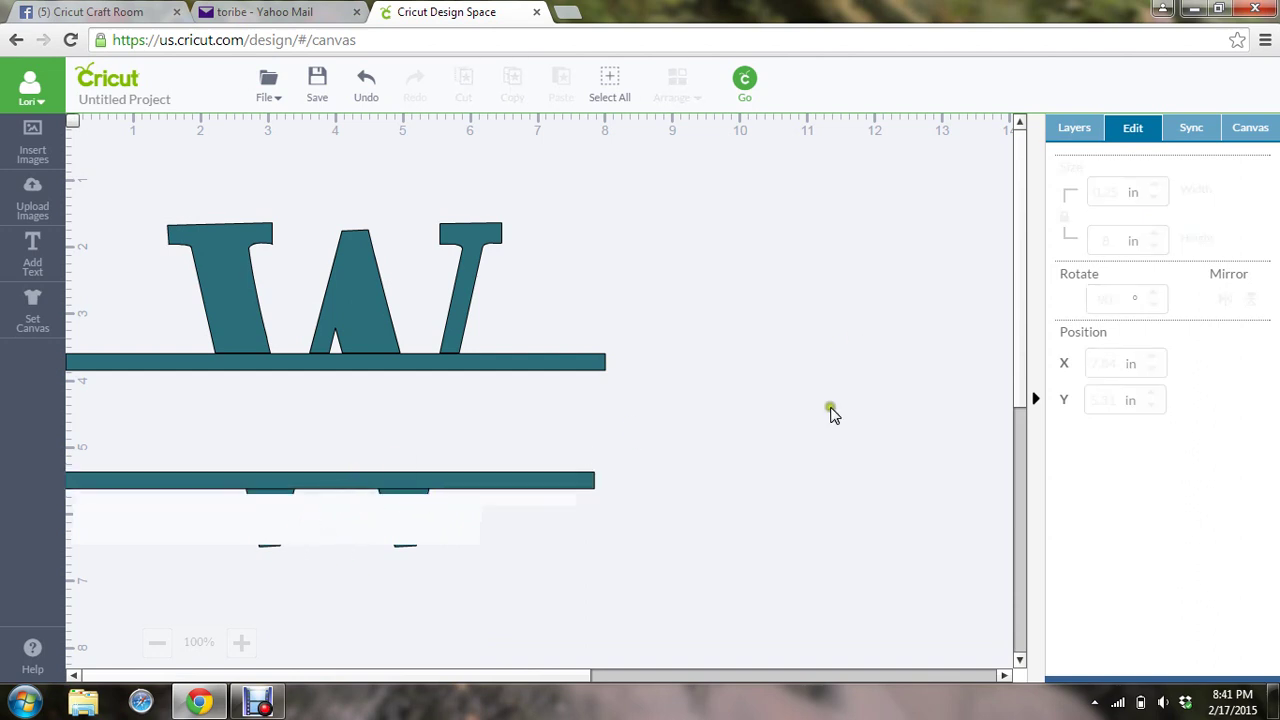
pyautogui.click(577, 484)
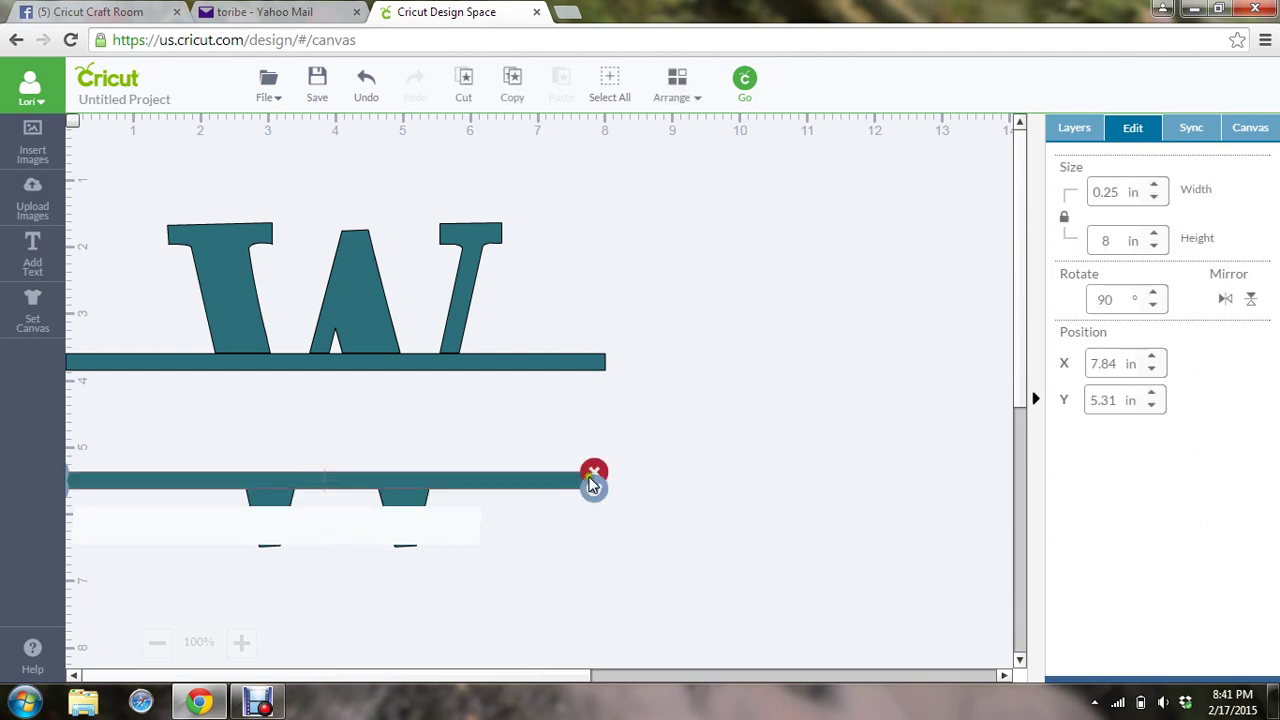
pyautogui.moveTo(1118, 363); pyautogui.dragTo(1062, 365)
pyautogui.write('8.')
pyautogui.click(809, 309)
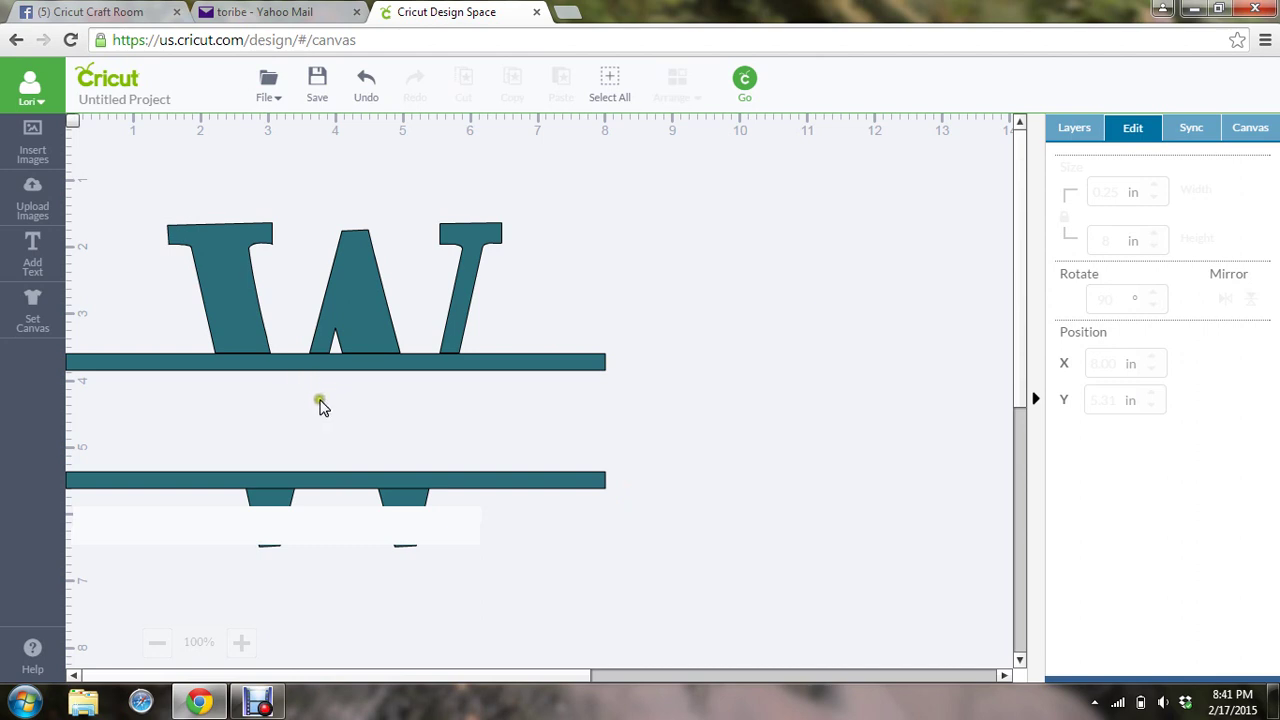
pyautogui.click(266, 531)
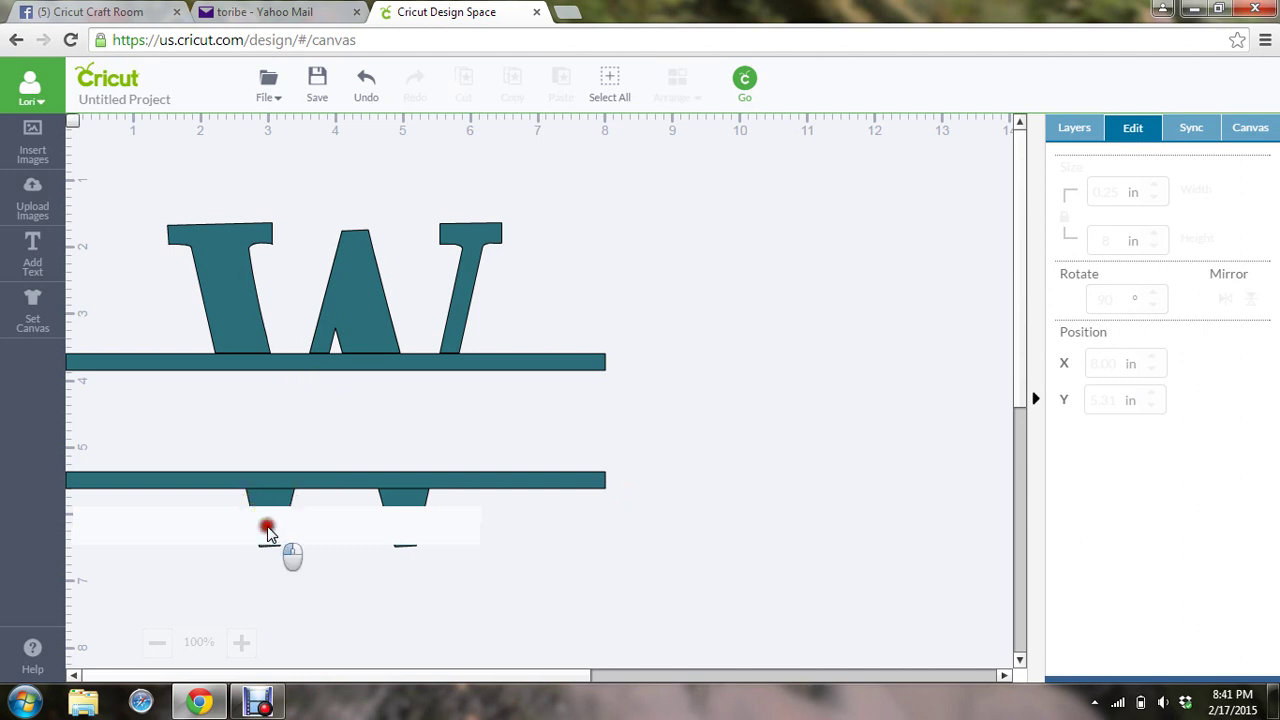
pyautogui.click(766, 494)
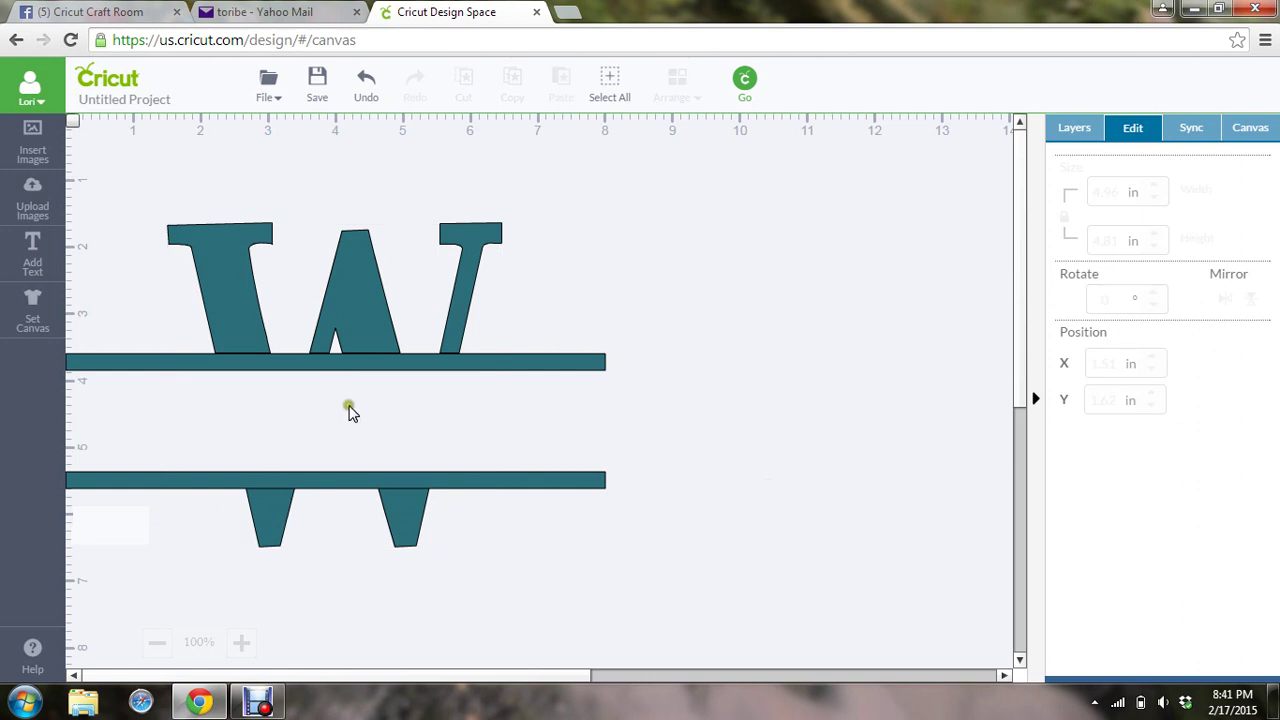
# Add the family surname to the canvas as a new text object
pyautogui.click(35, 255)
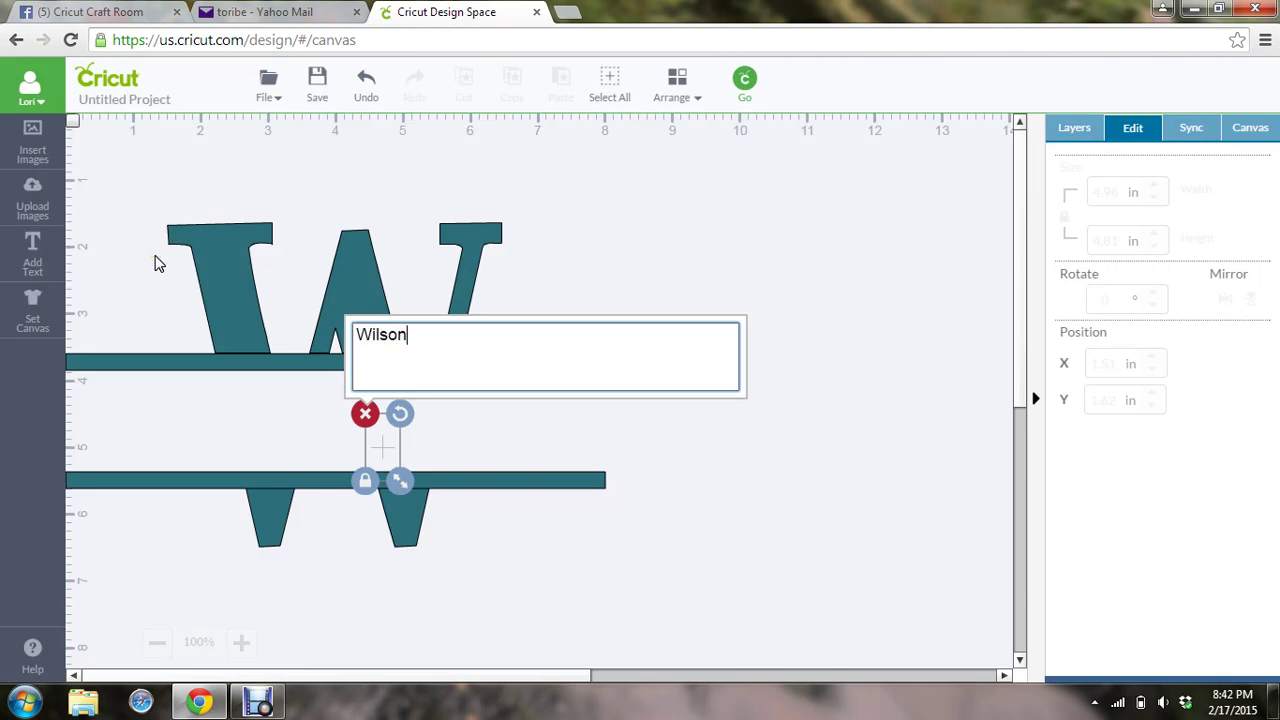
pyautogui.write('Wilson')
pyautogui.click(471, 360)
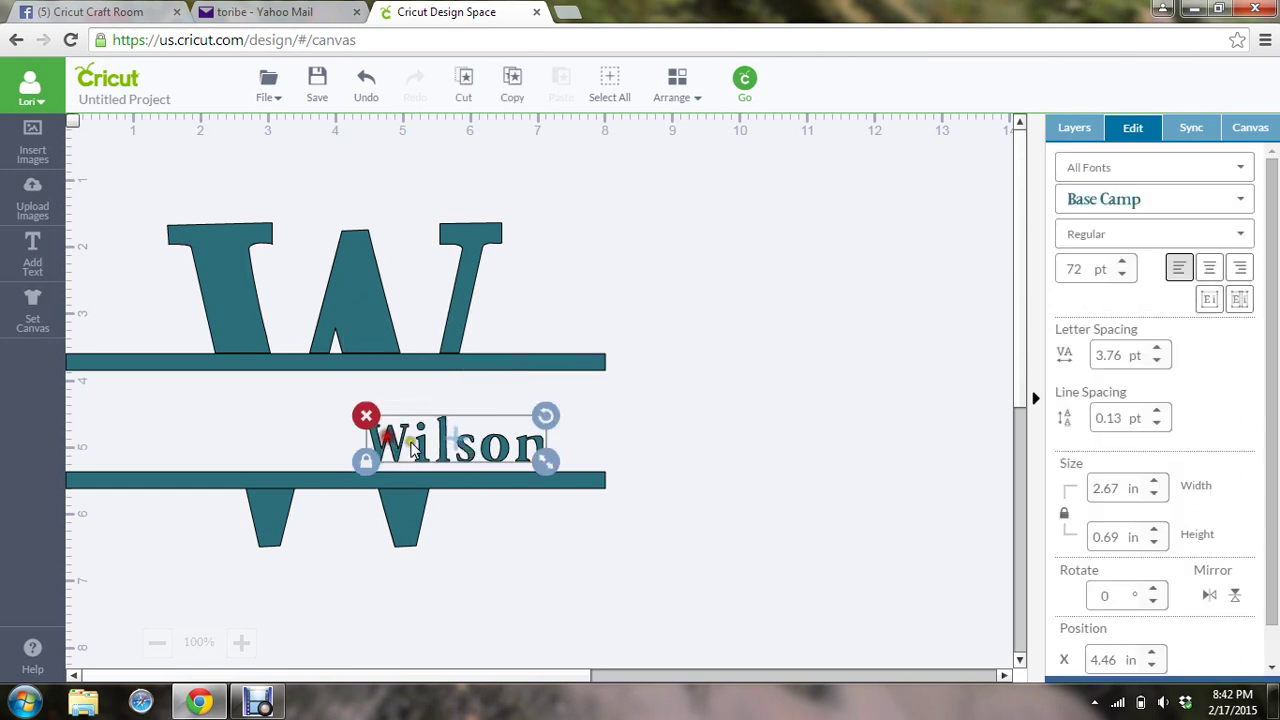
# Set the surname text's width to 6 in with its proportions locked
pyautogui.click(443, 420)
pyautogui.click(1118, 487)
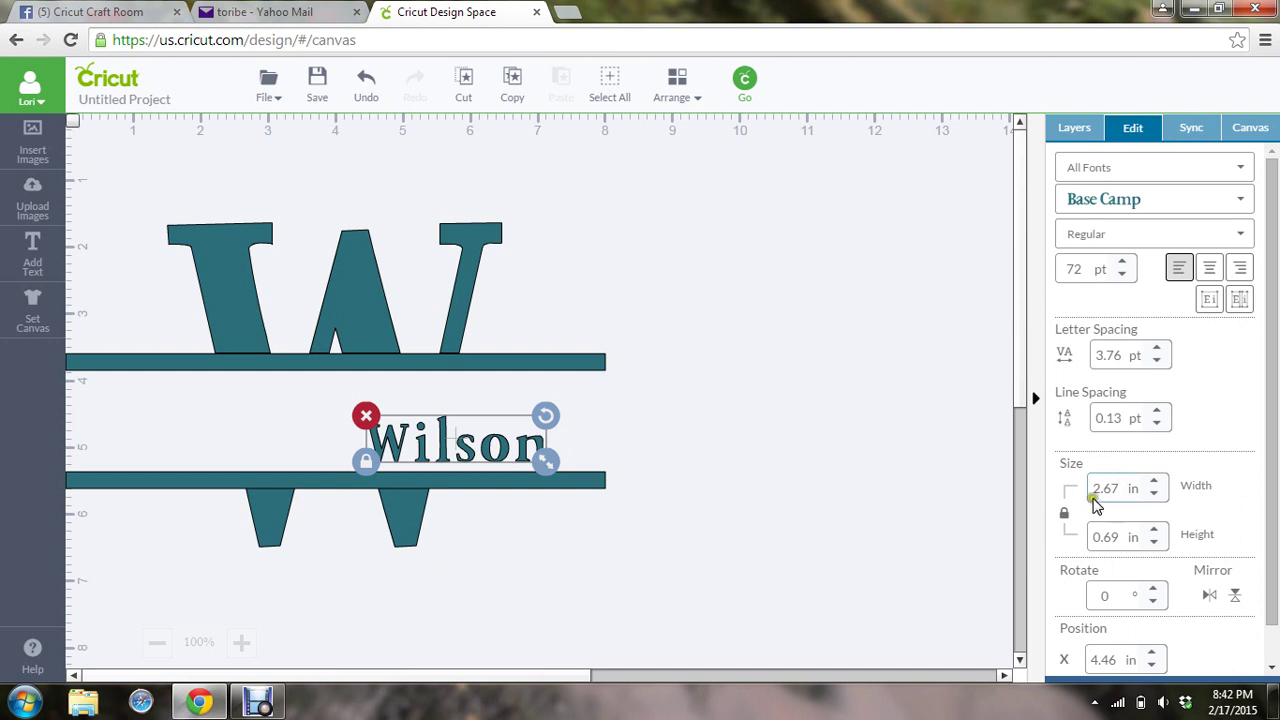
pyautogui.press('BackSpace')
pyautogui.press('BackSpace')
pyautogui.press('BackSpace')
pyautogui.press('BackSpace')
pyautogui.write('6')
pyautogui.press('Tab')
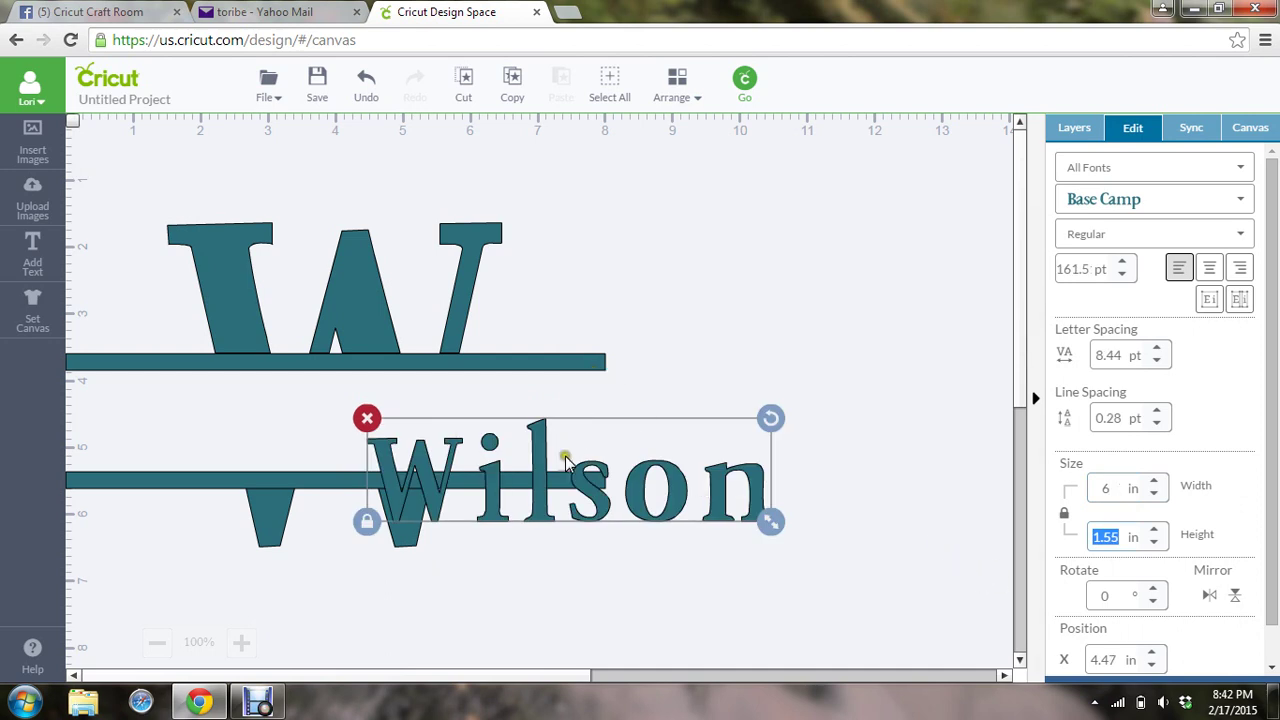
# Unlock the surname text's proportions, set its height to 1.5 in, and lock the proportions again
pyautogui.click(1065, 513)
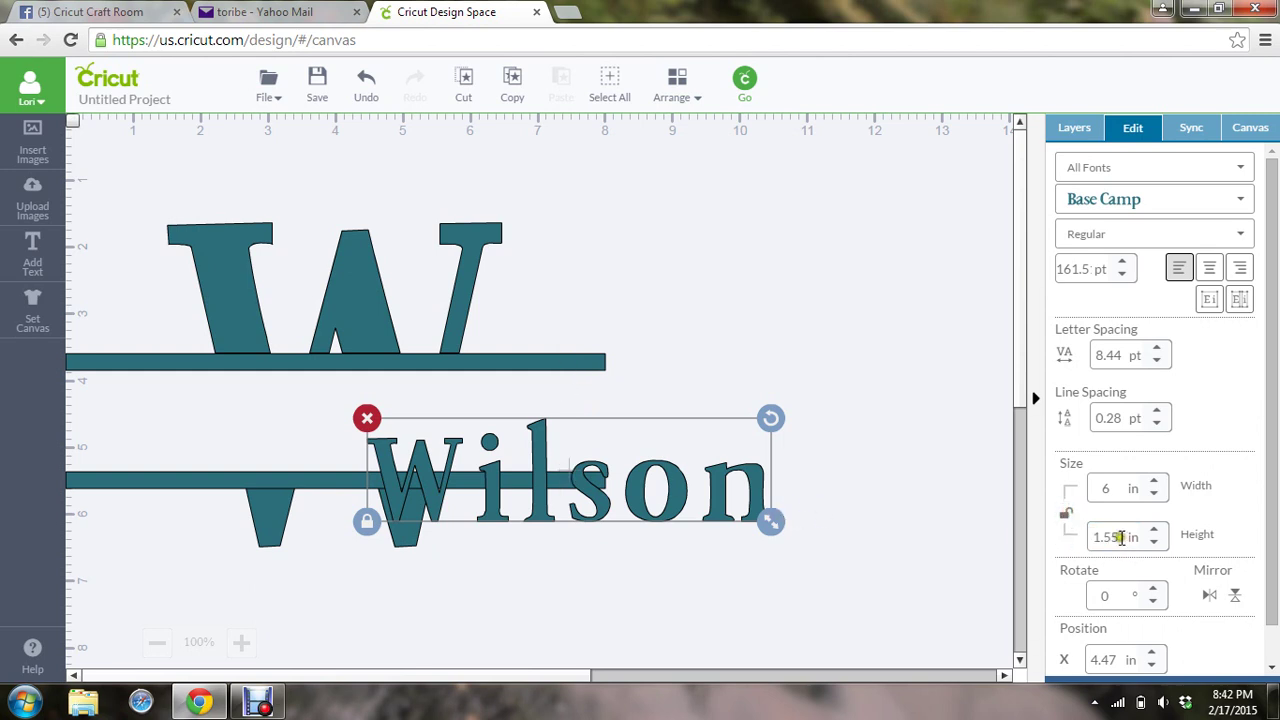
pyautogui.moveTo(1120, 538); pyautogui.dragTo(1066, 535)
pyautogui.write('1')
pyautogui.press('Tab')
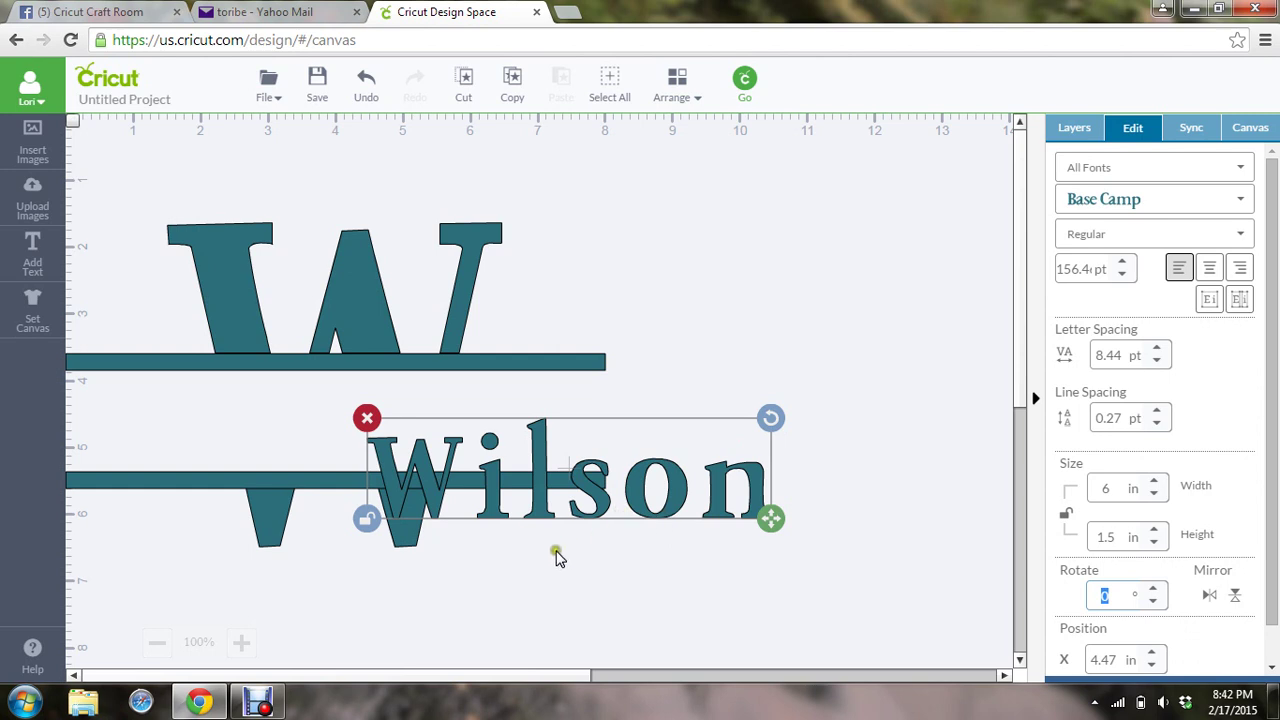
pyautogui.click(366, 519)
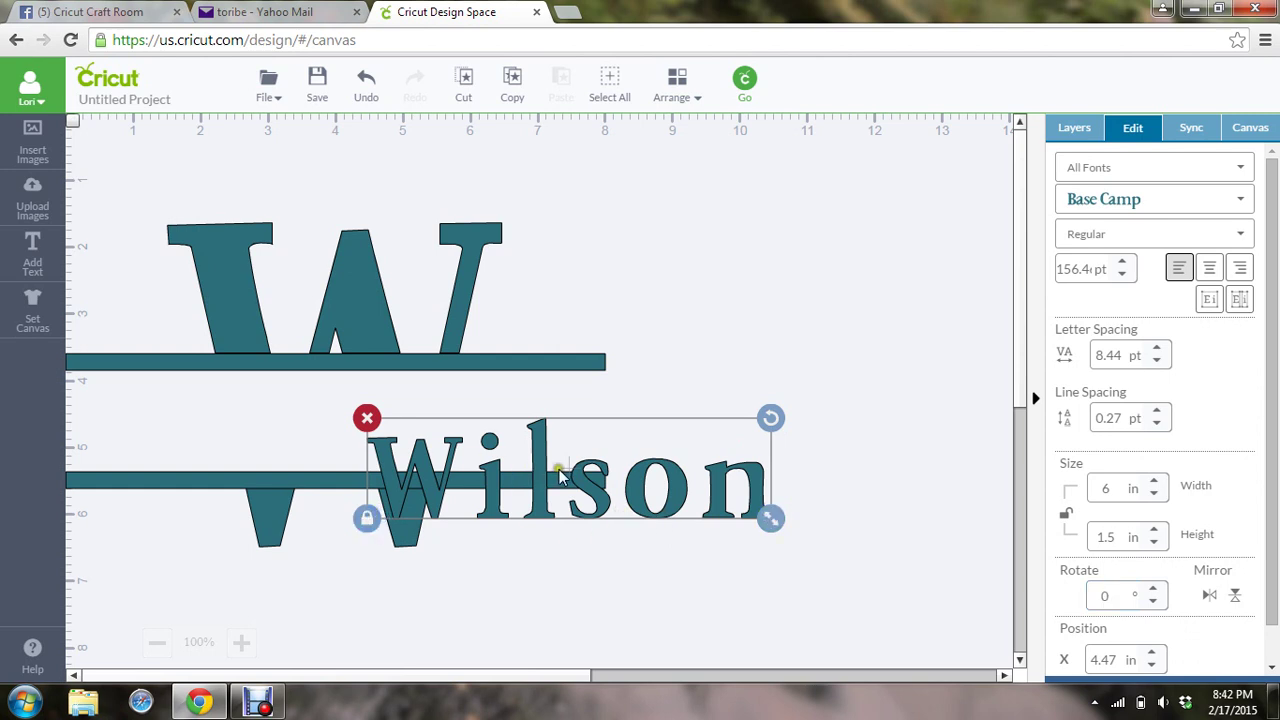
# Move the surname text between the two lines and resize it to 1.4 in high and 6 in wide, leaving its proportions unlocked
pyautogui.moveTo(560, 462); pyautogui.dragTo(345, 416)
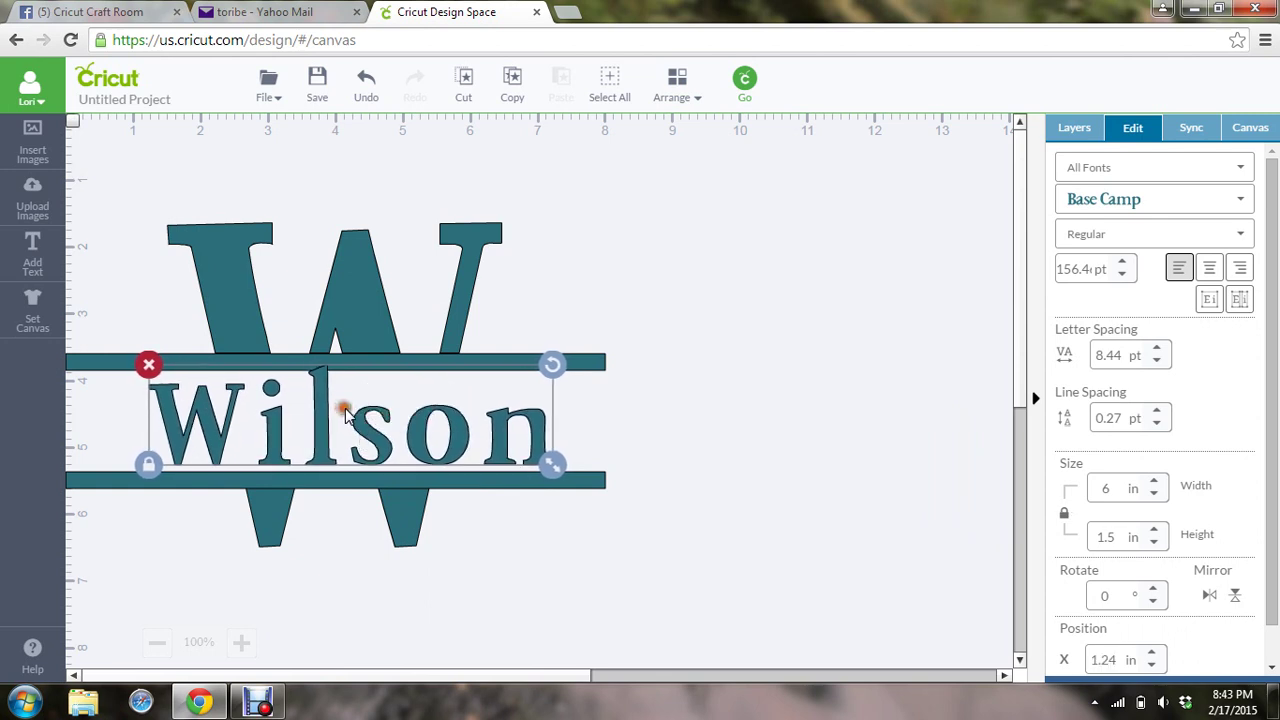
pyautogui.press('Down')
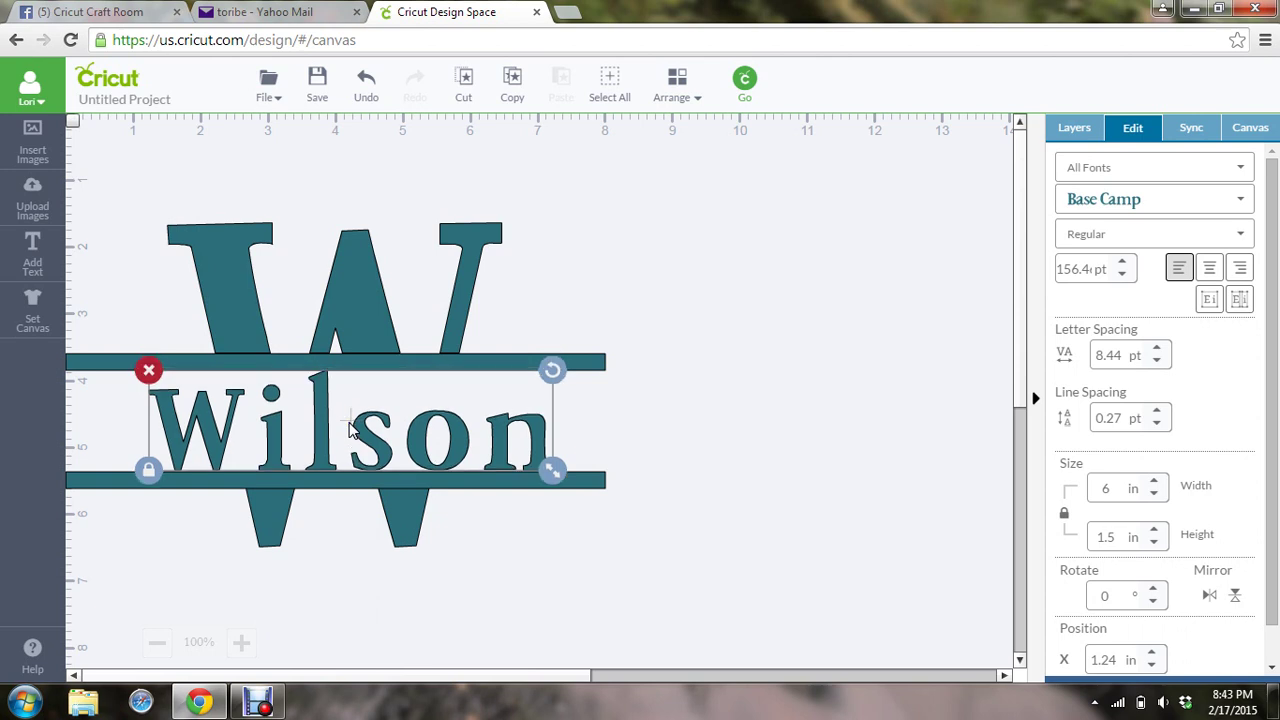
pyautogui.click(1153, 542)
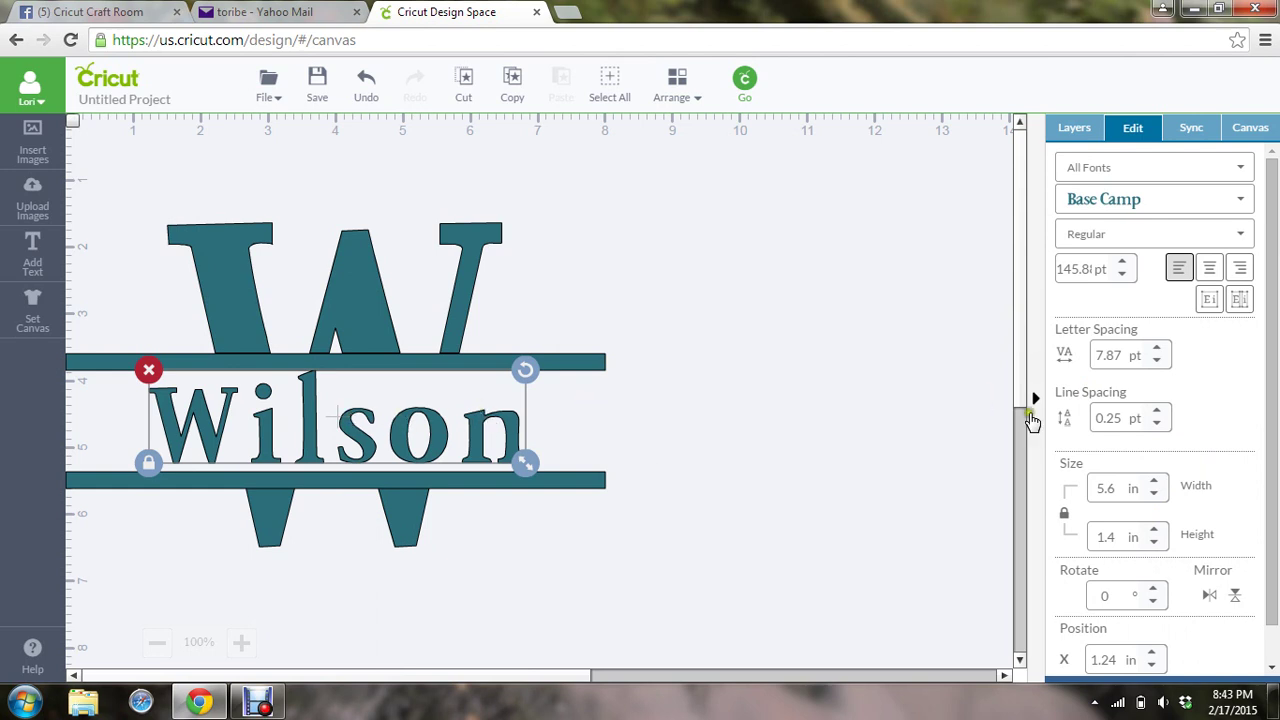
pyautogui.click(1065, 514)
pyautogui.doubleClick(1115, 487)
pyautogui.write('6.0')
pyautogui.press('Tab')
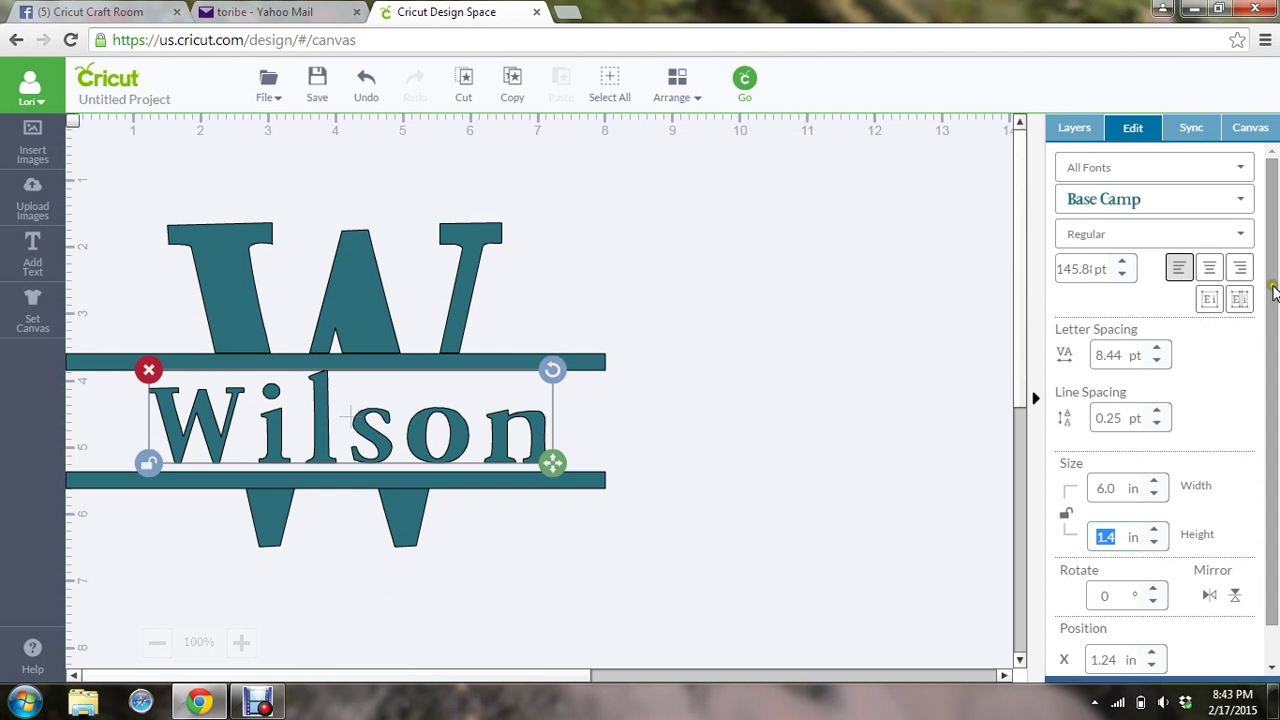
# Set the surname text's X position to 1 in and nudge it down to about Y 3.9 in, just above the lower line
pyautogui.moveTo(1273, 290); pyautogui.dragTo(1273, 330)
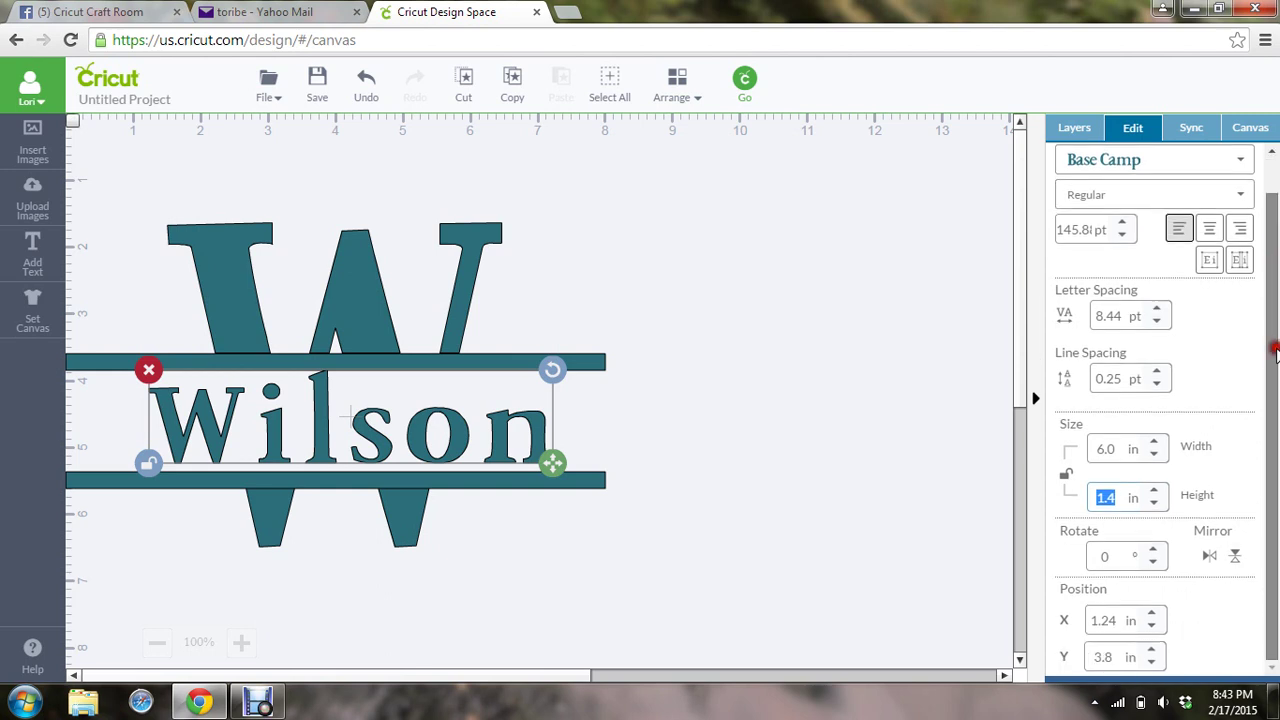
pyautogui.click(1118, 621)
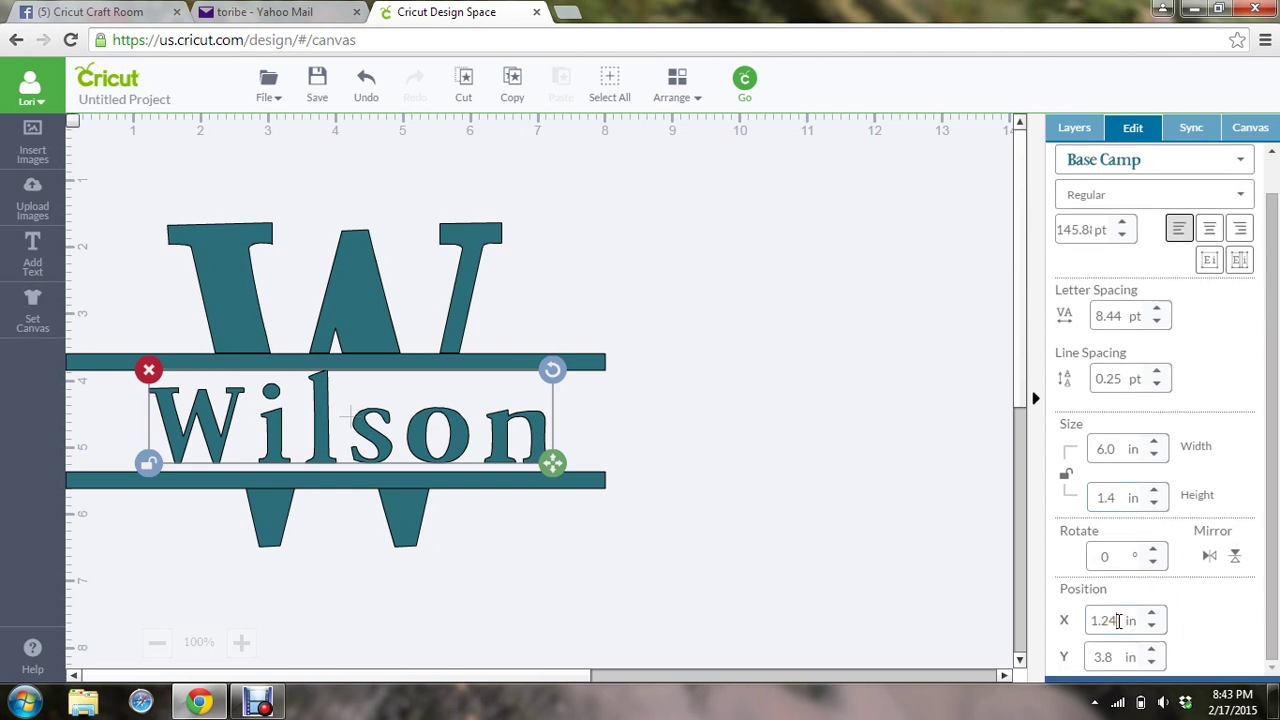
pyautogui.write('1')
pyautogui.press('Tab')
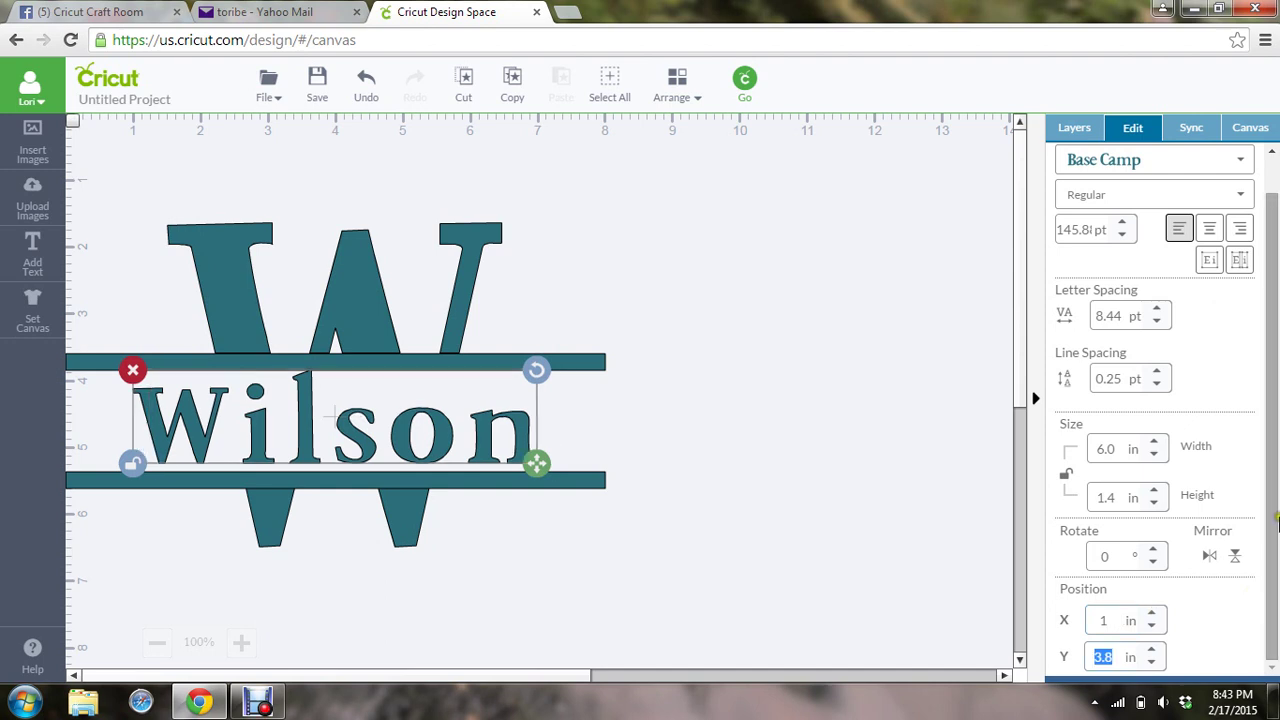
pyautogui.click(846, 356)
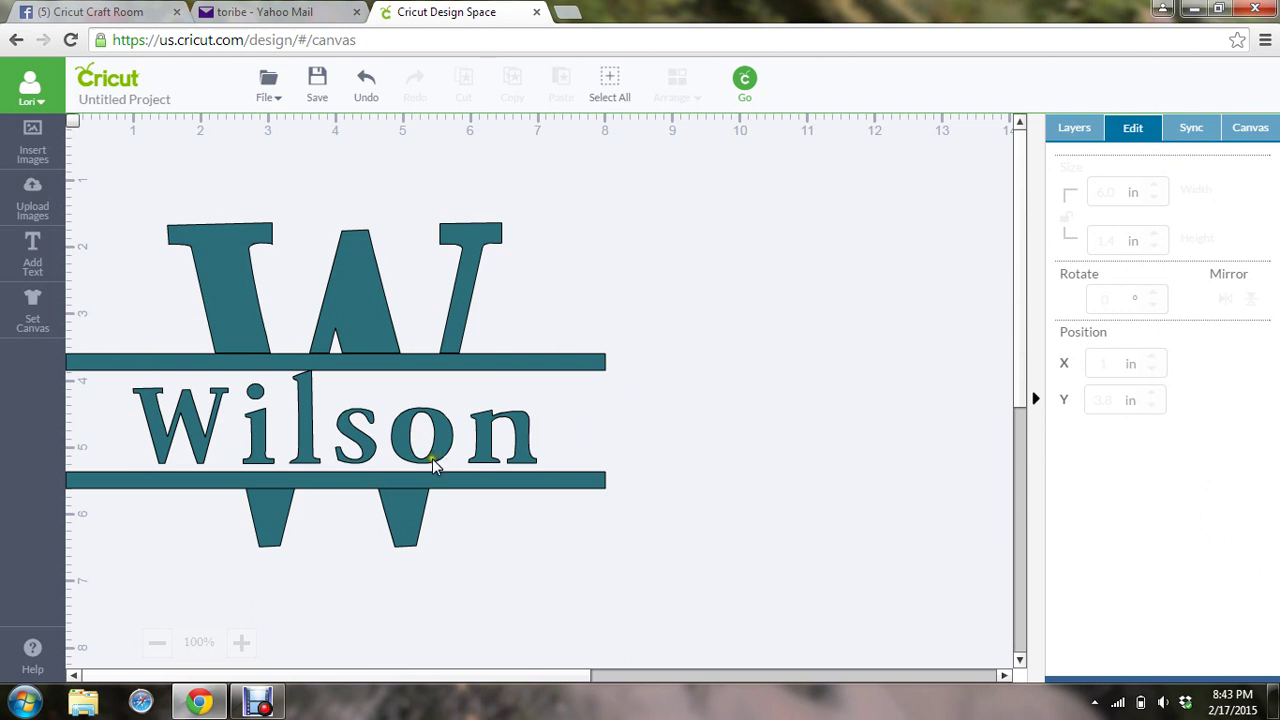
pyautogui.click(310, 425)
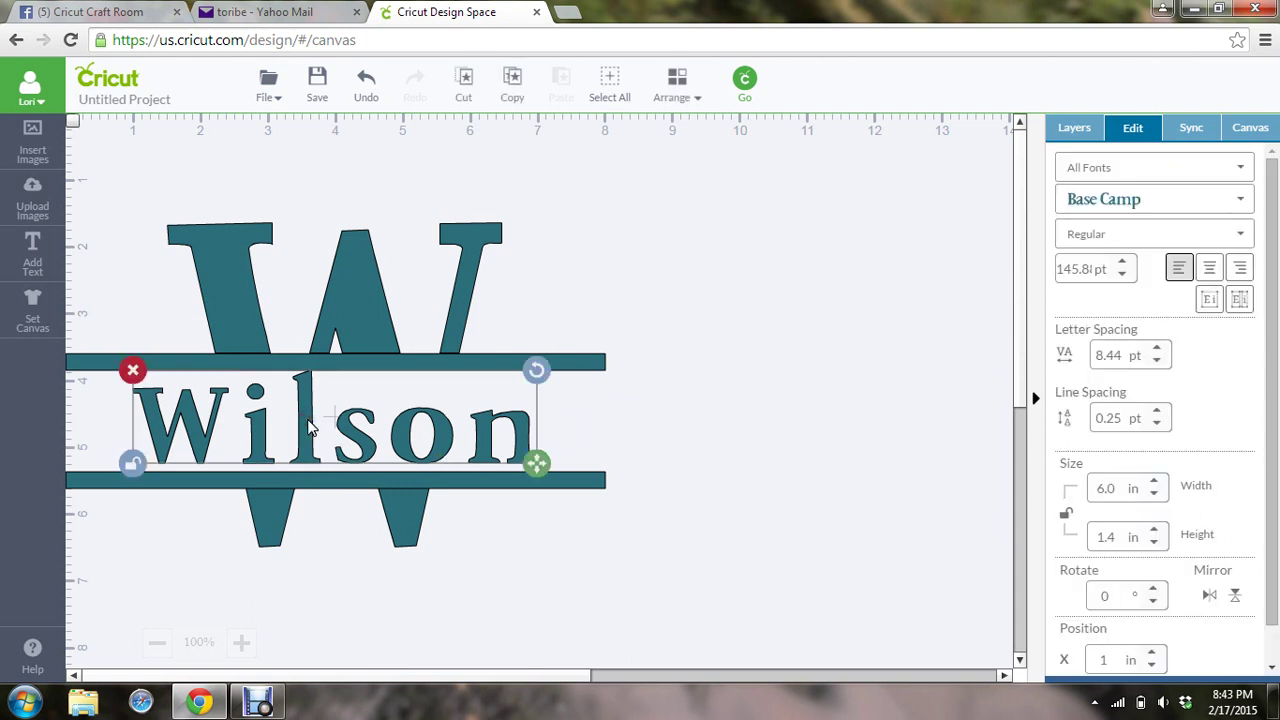
pyautogui.press('Down')
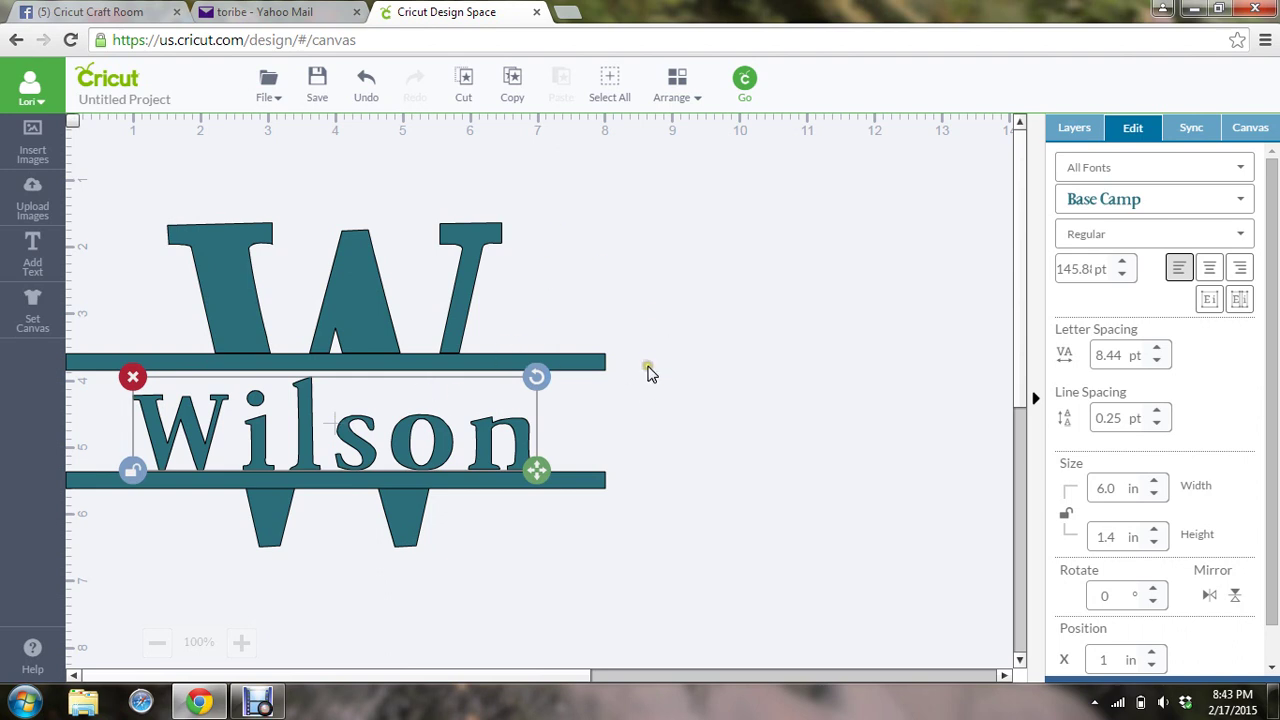
pyautogui.click(870, 310)
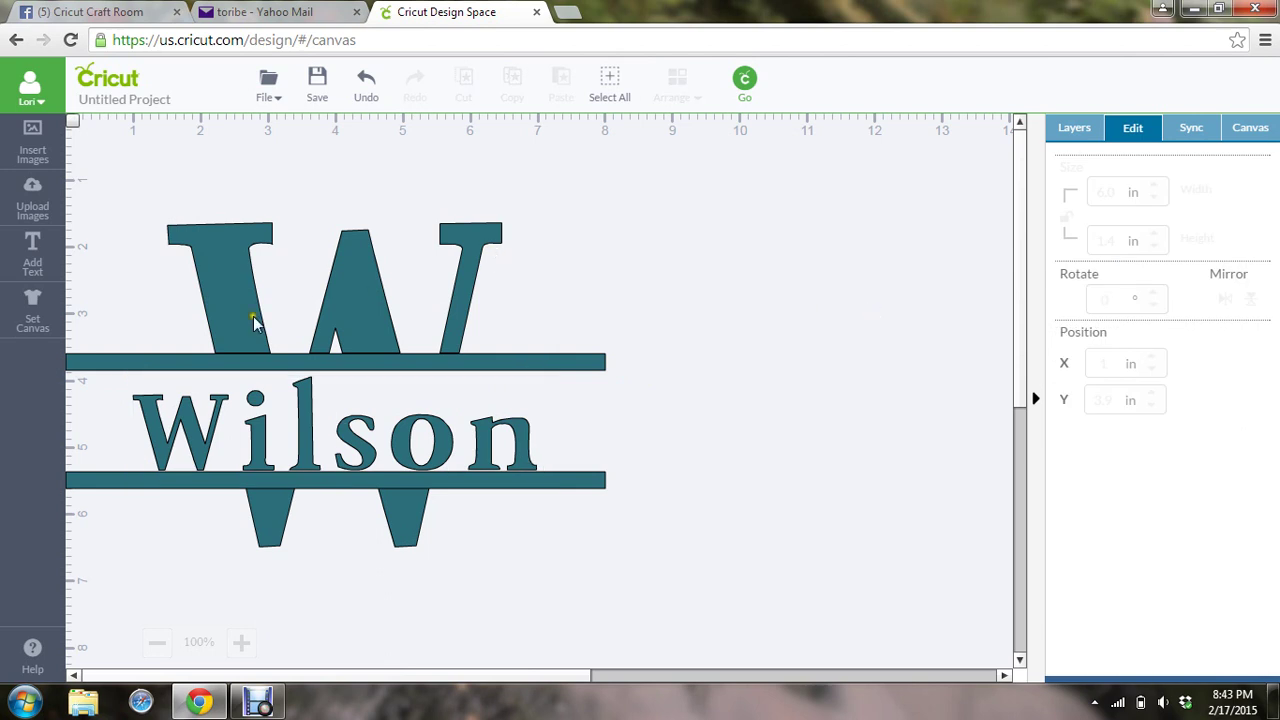
# Select the split W, both lines and the surname text, and attach them into one set
pyautogui.click(348, 287)
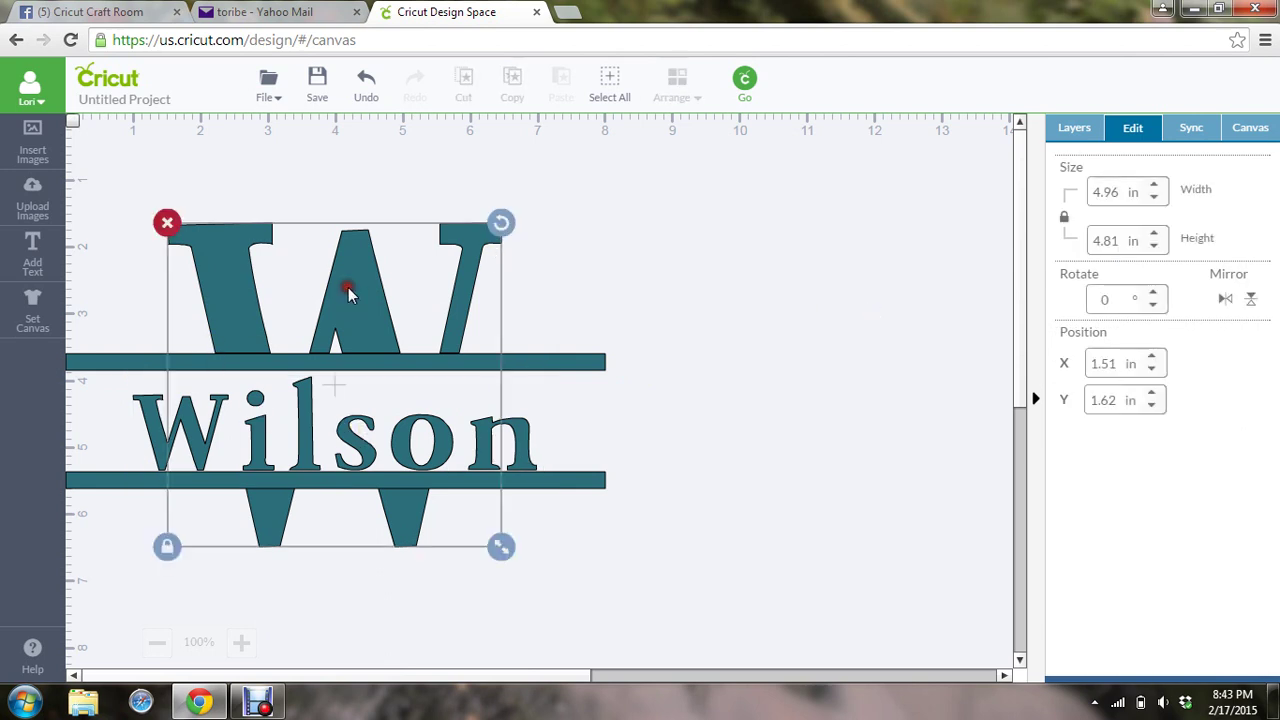
pyautogui.click(609, 87)
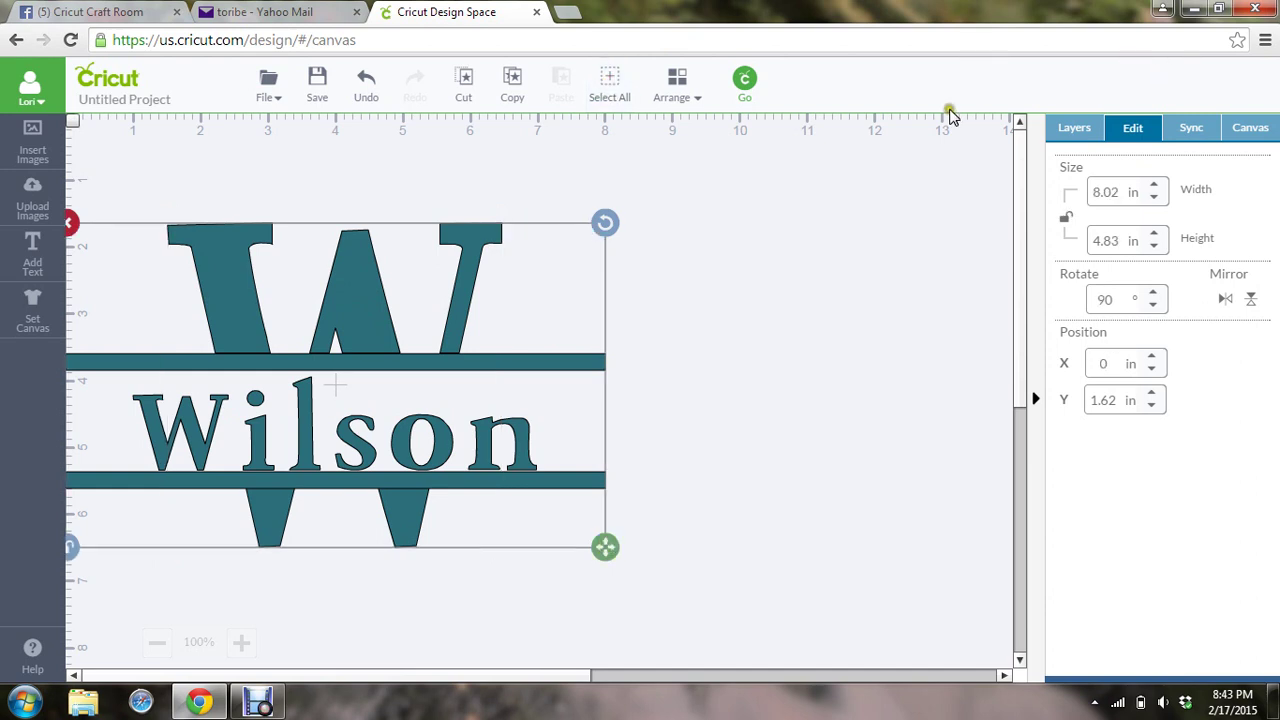
pyautogui.click(1072, 128)
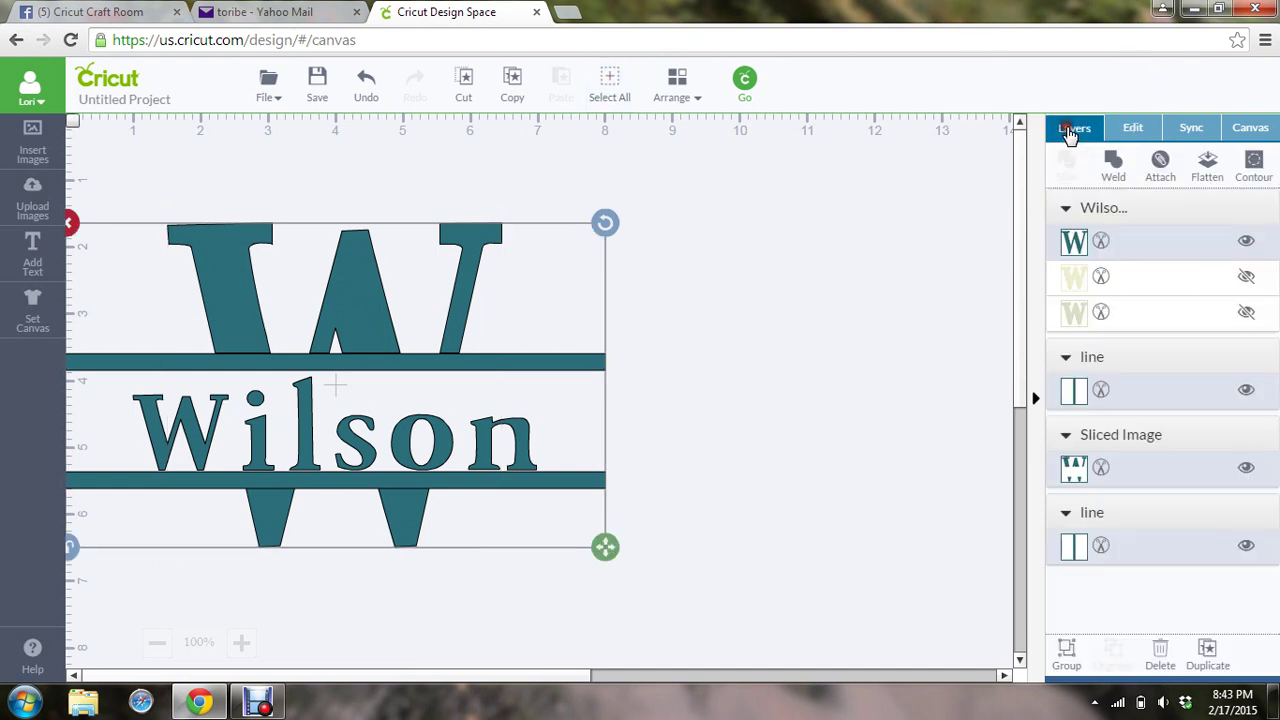
pyautogui.click(1161, 165)
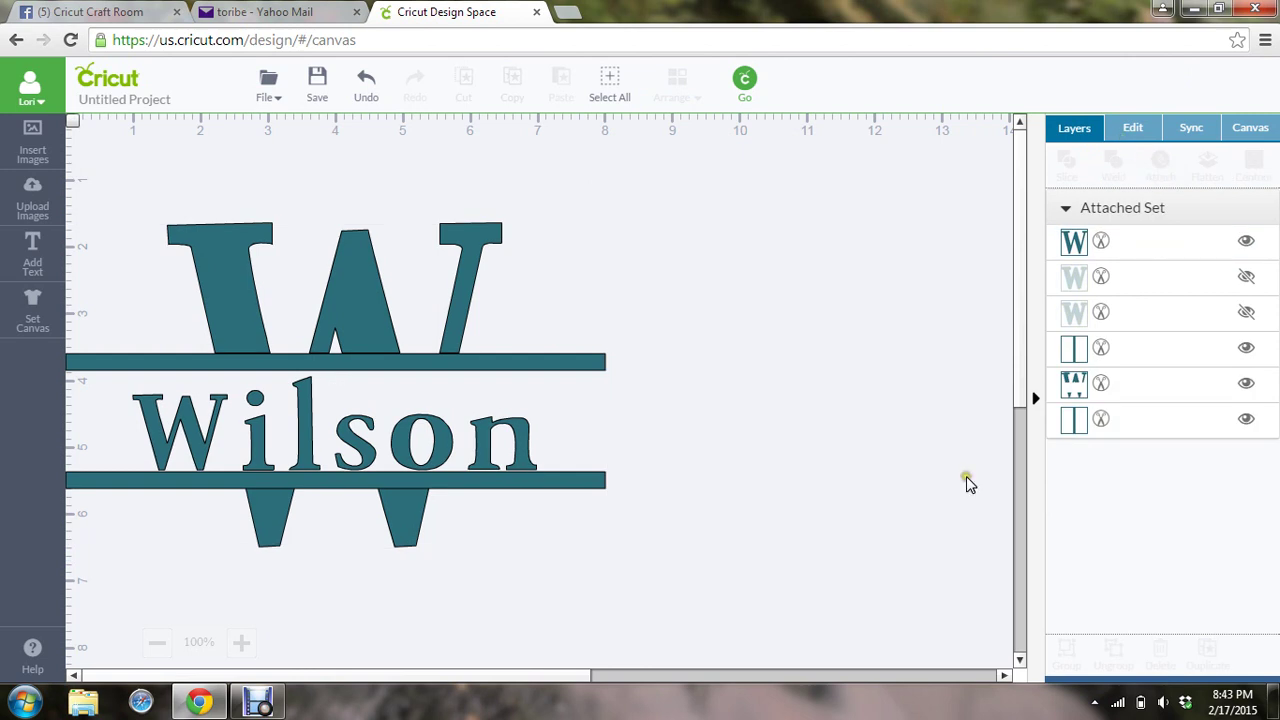
# Preview the attached monogram on the cutting mat and return to the canvas
pyautogui.click(745, 80)
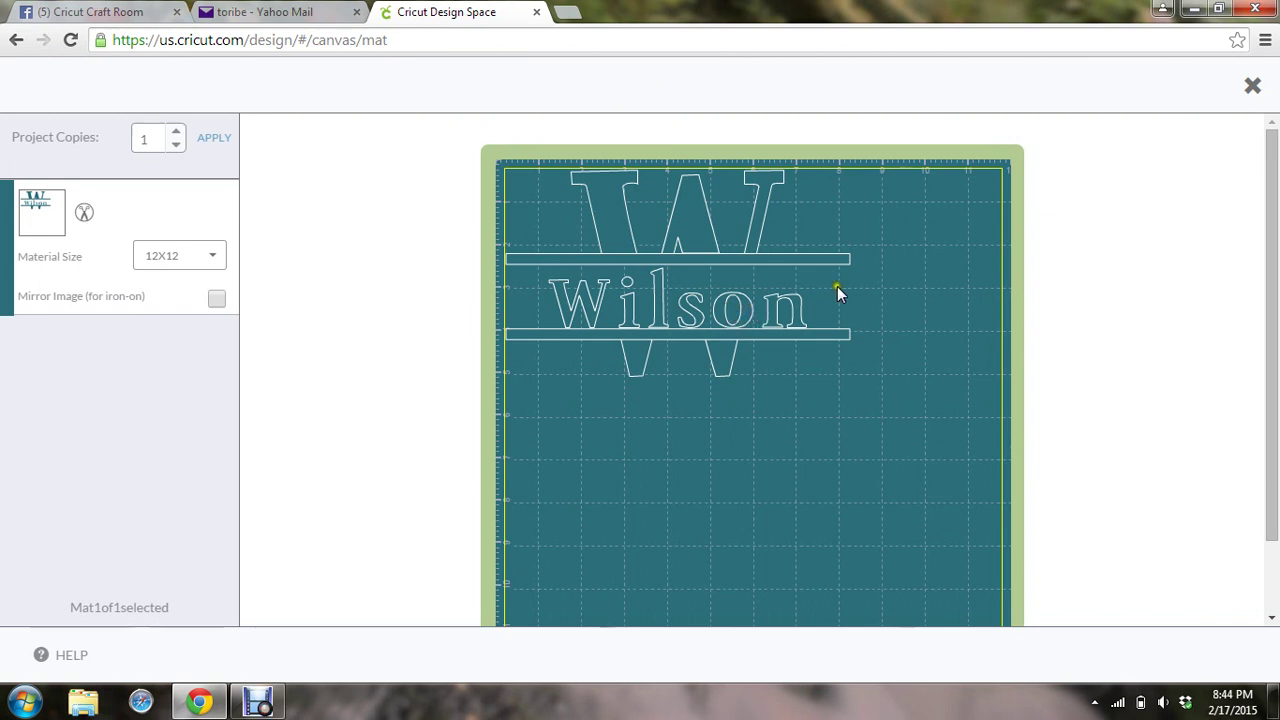
pyautogui.click(1253, 89)
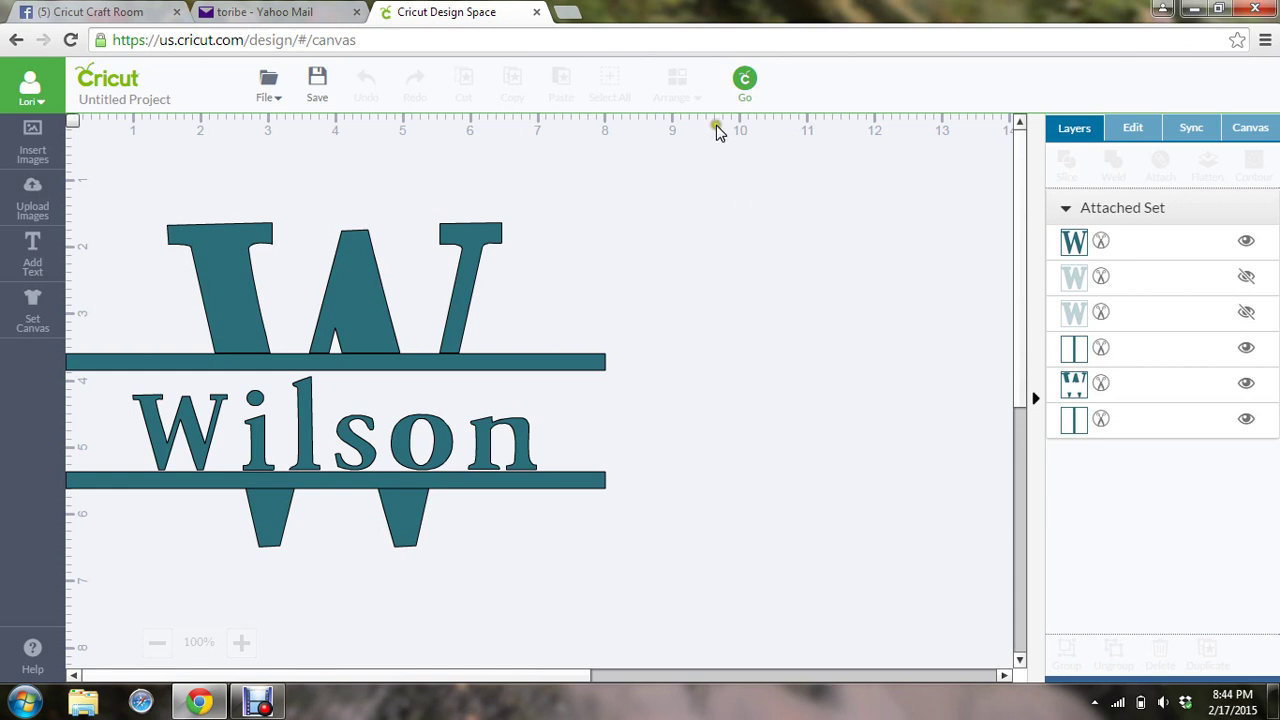
pyautogui.click(717, 167)
pyautogui.click(719, 168)
pyautogui.click(248, 698)
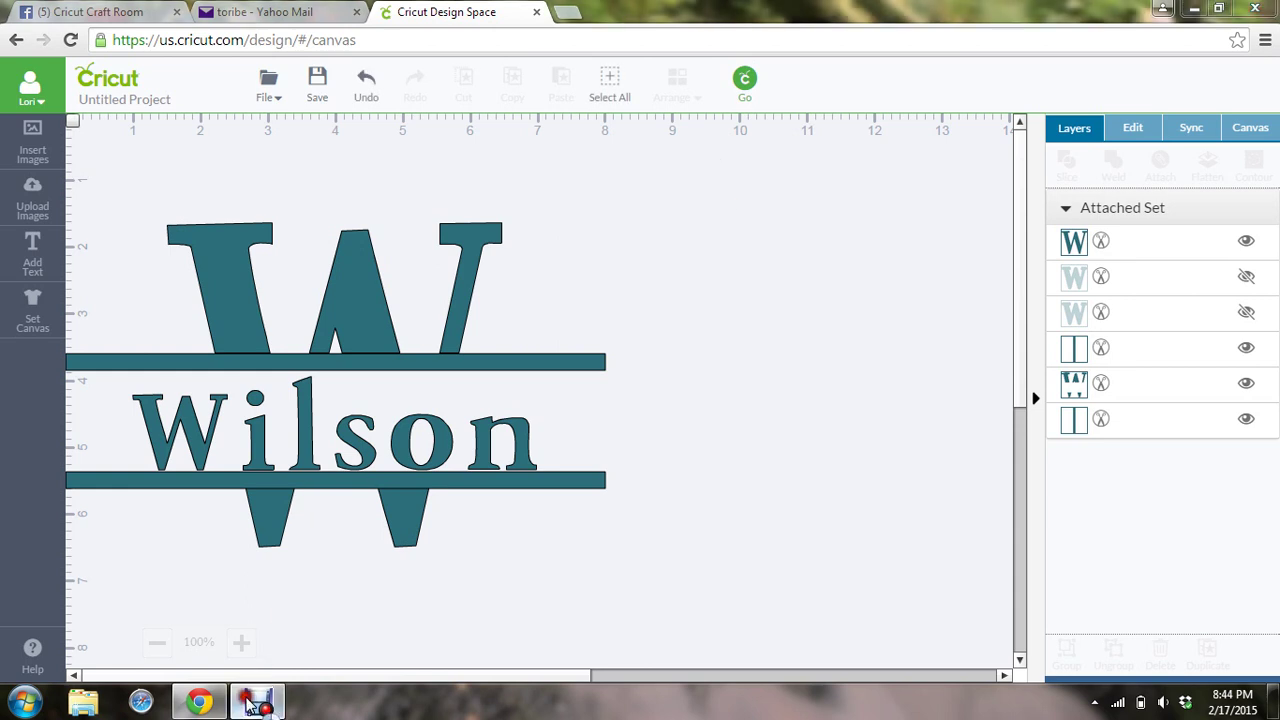